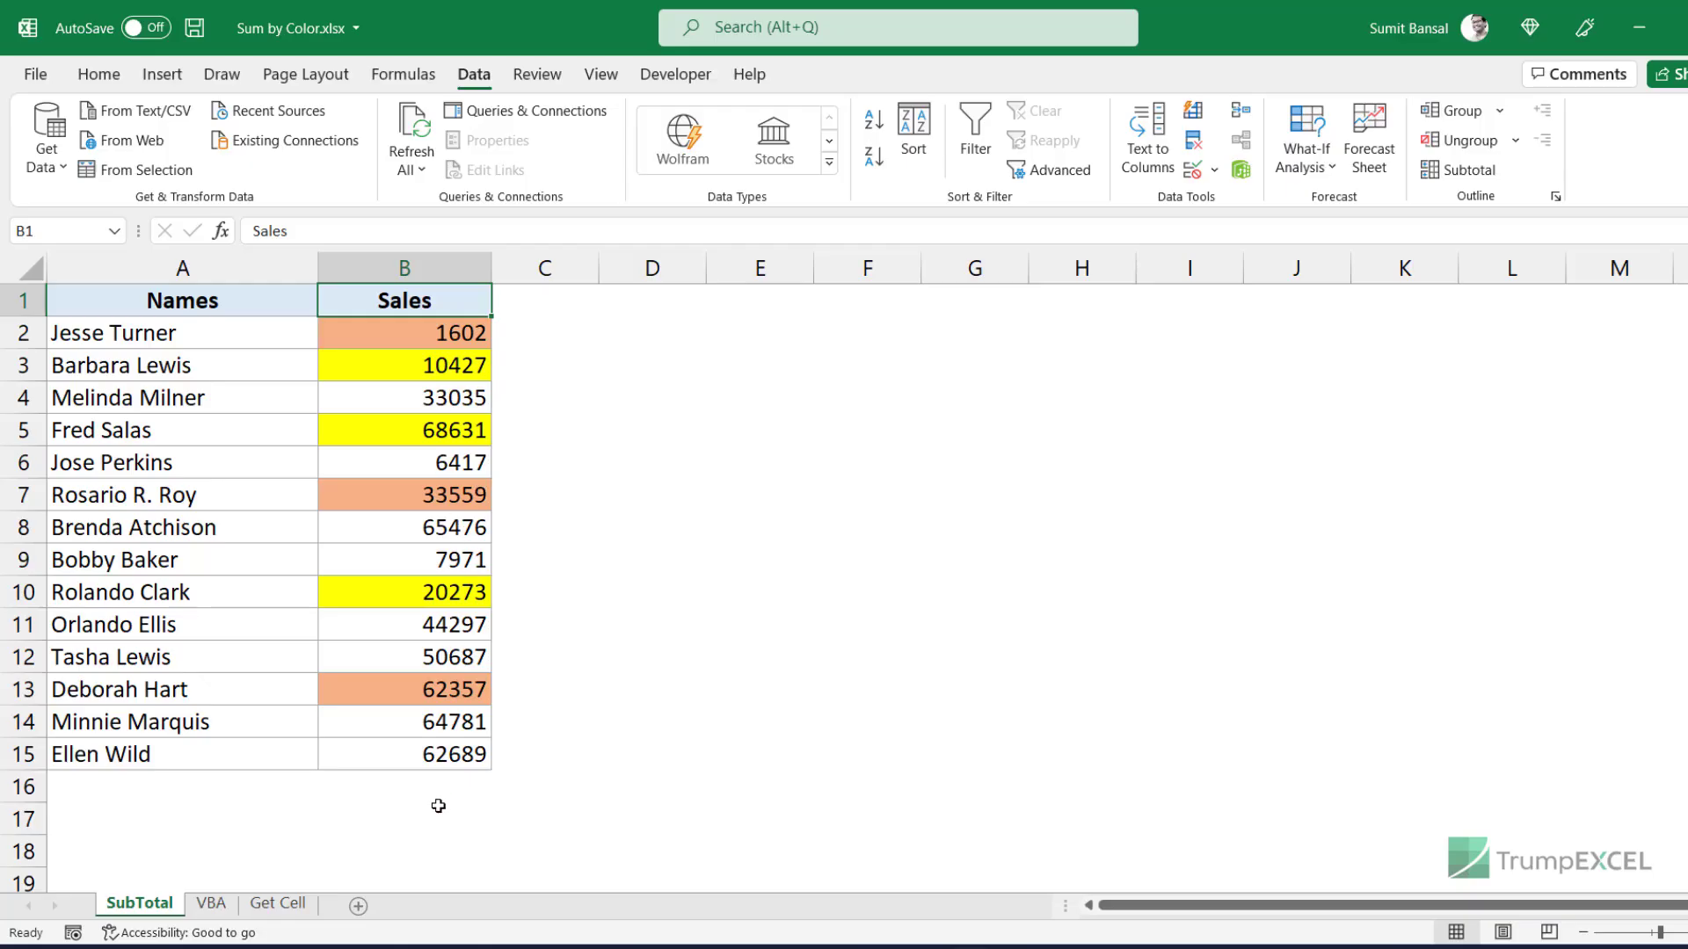
# - Enter a SUBTOTAL formula in cell B17 using function number 9 (SUM) over the Sales values in B2:B15
pyautogui.click(437, 807)
pyautogui.write('=subto')
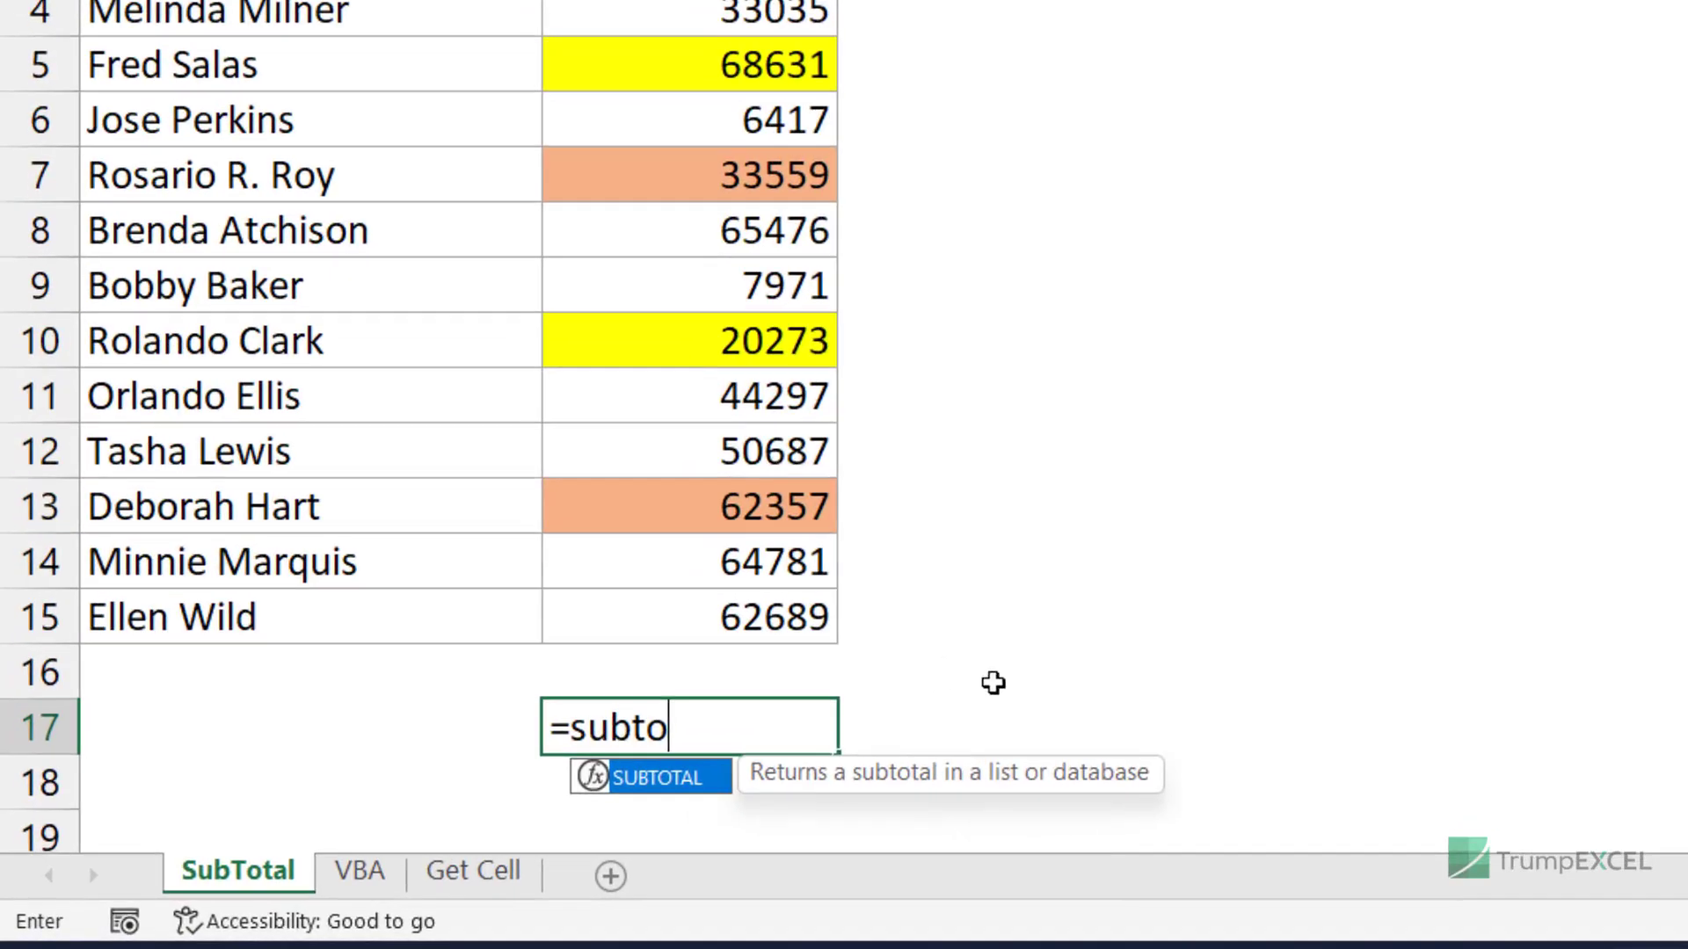
pyautogui.press('Tab')
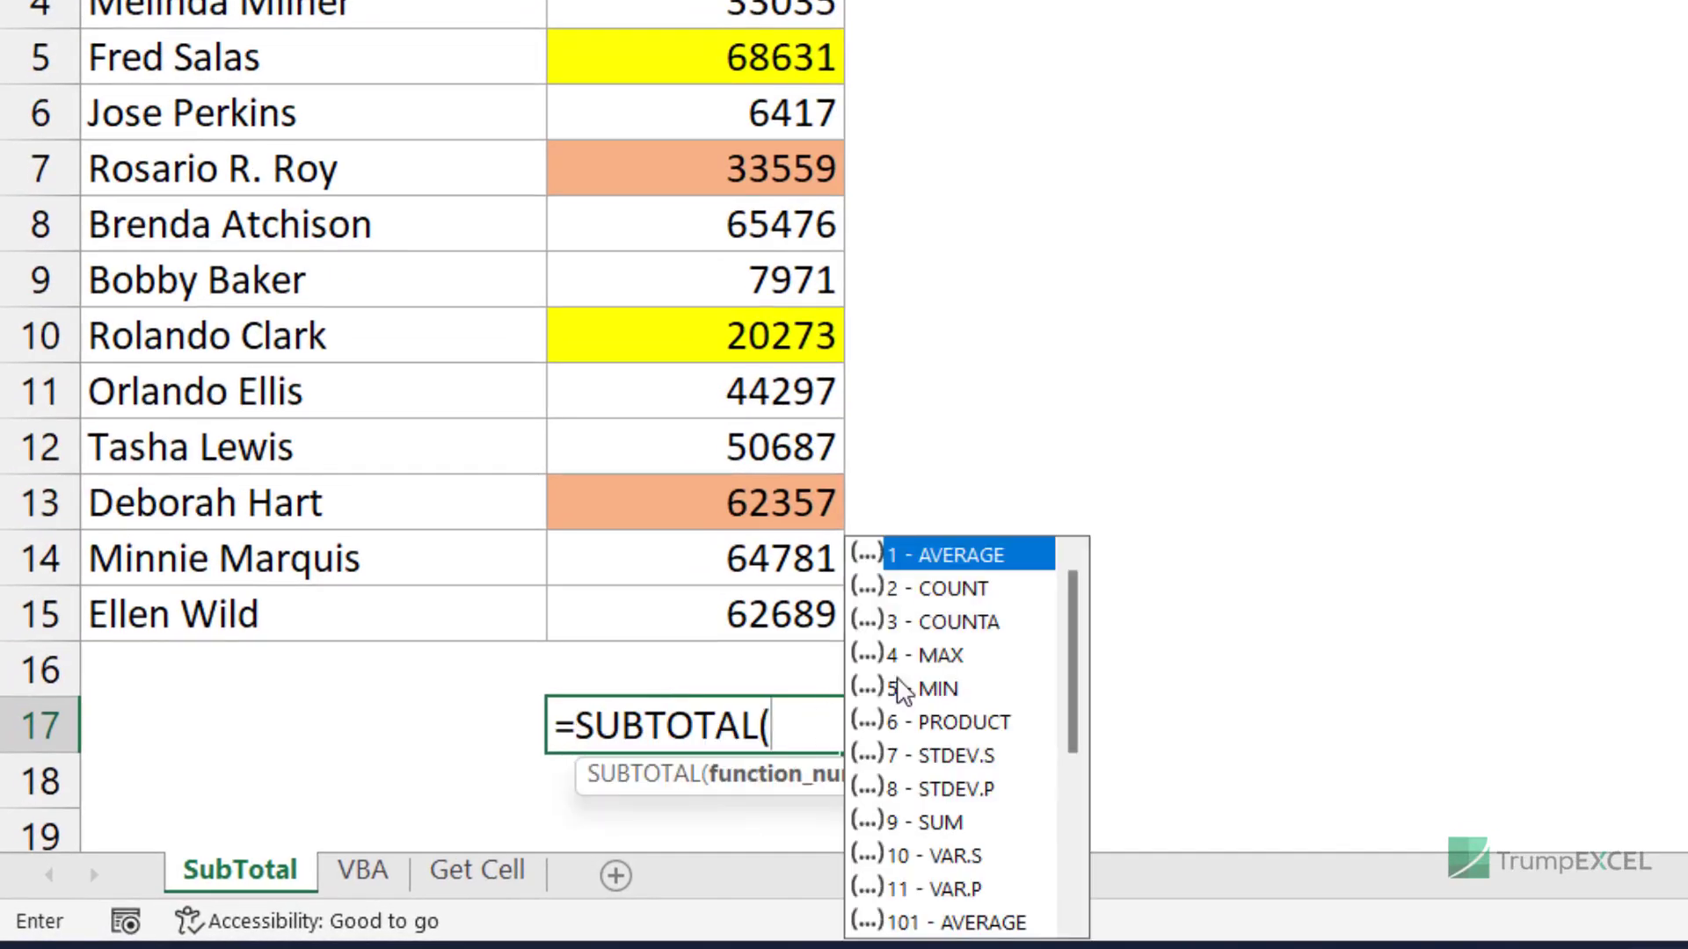
pyautogui.click(820, 724)
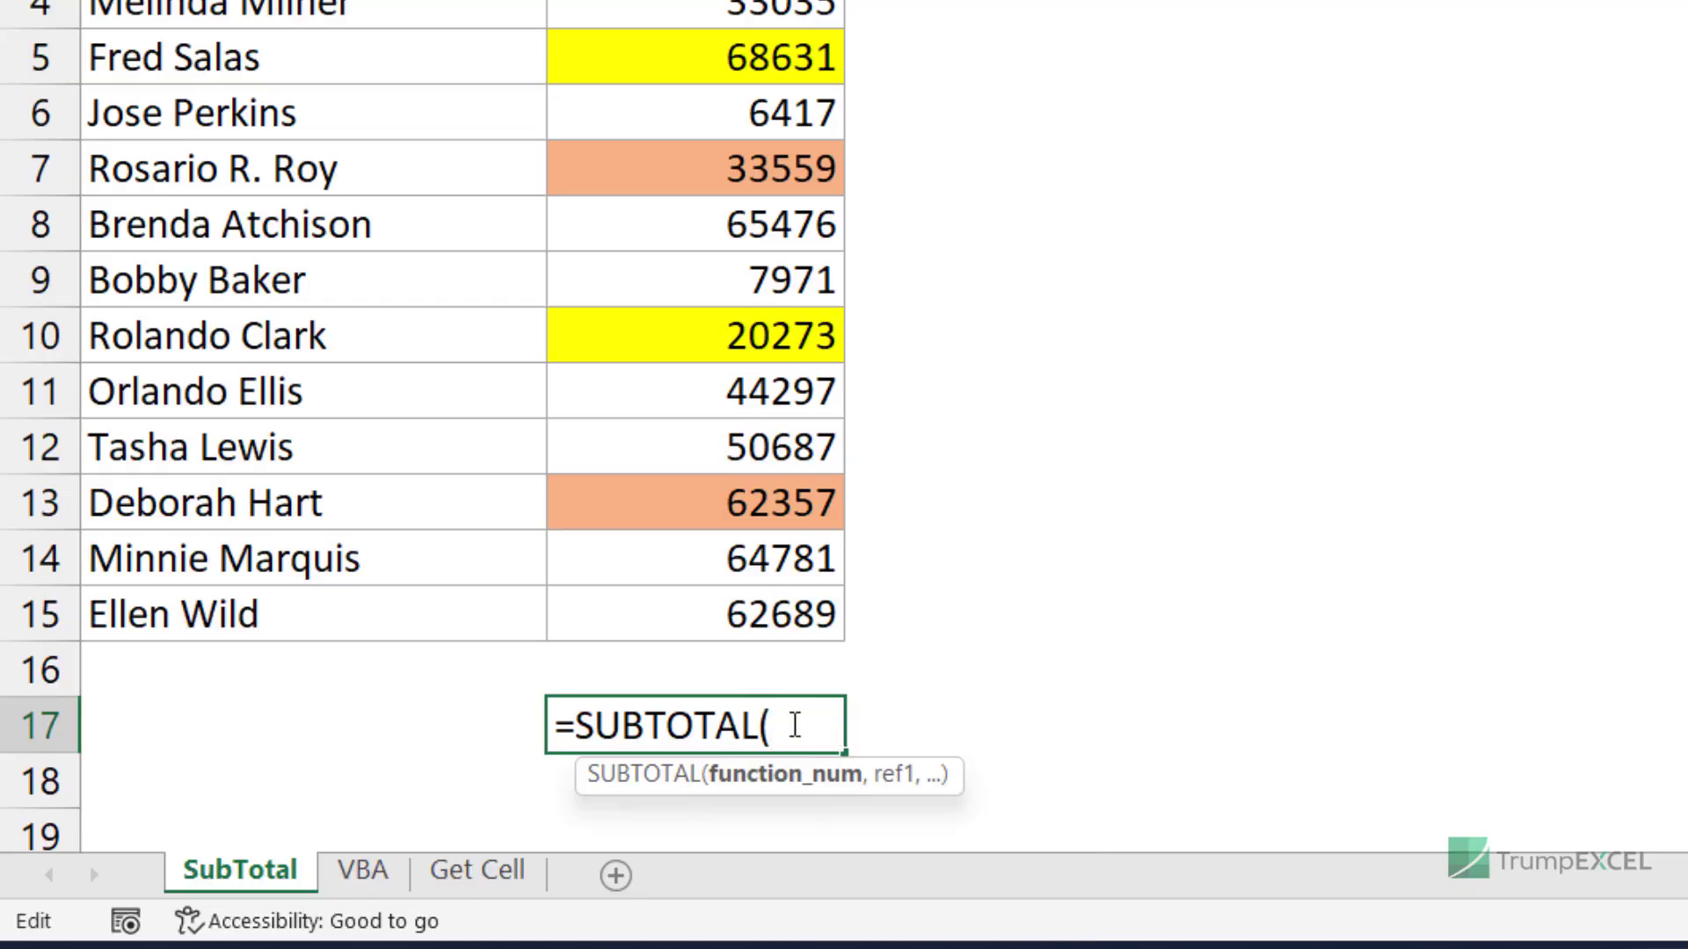
pyautogui.write('9')
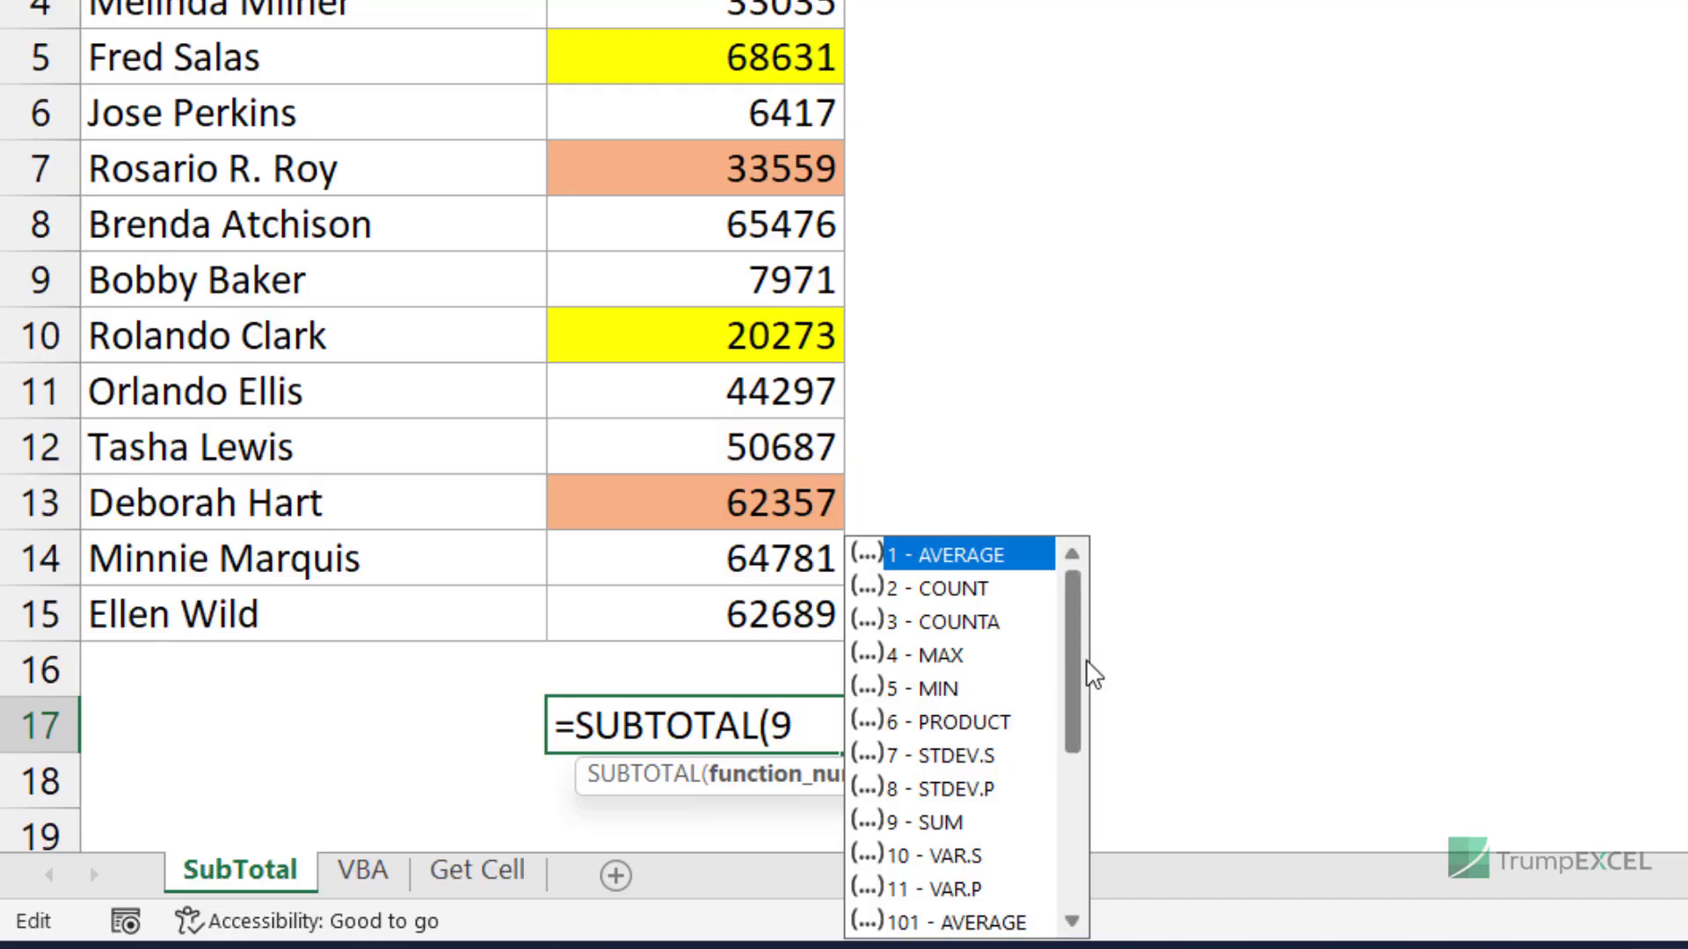
pyautogui.scroll(-1, 1082, 665)
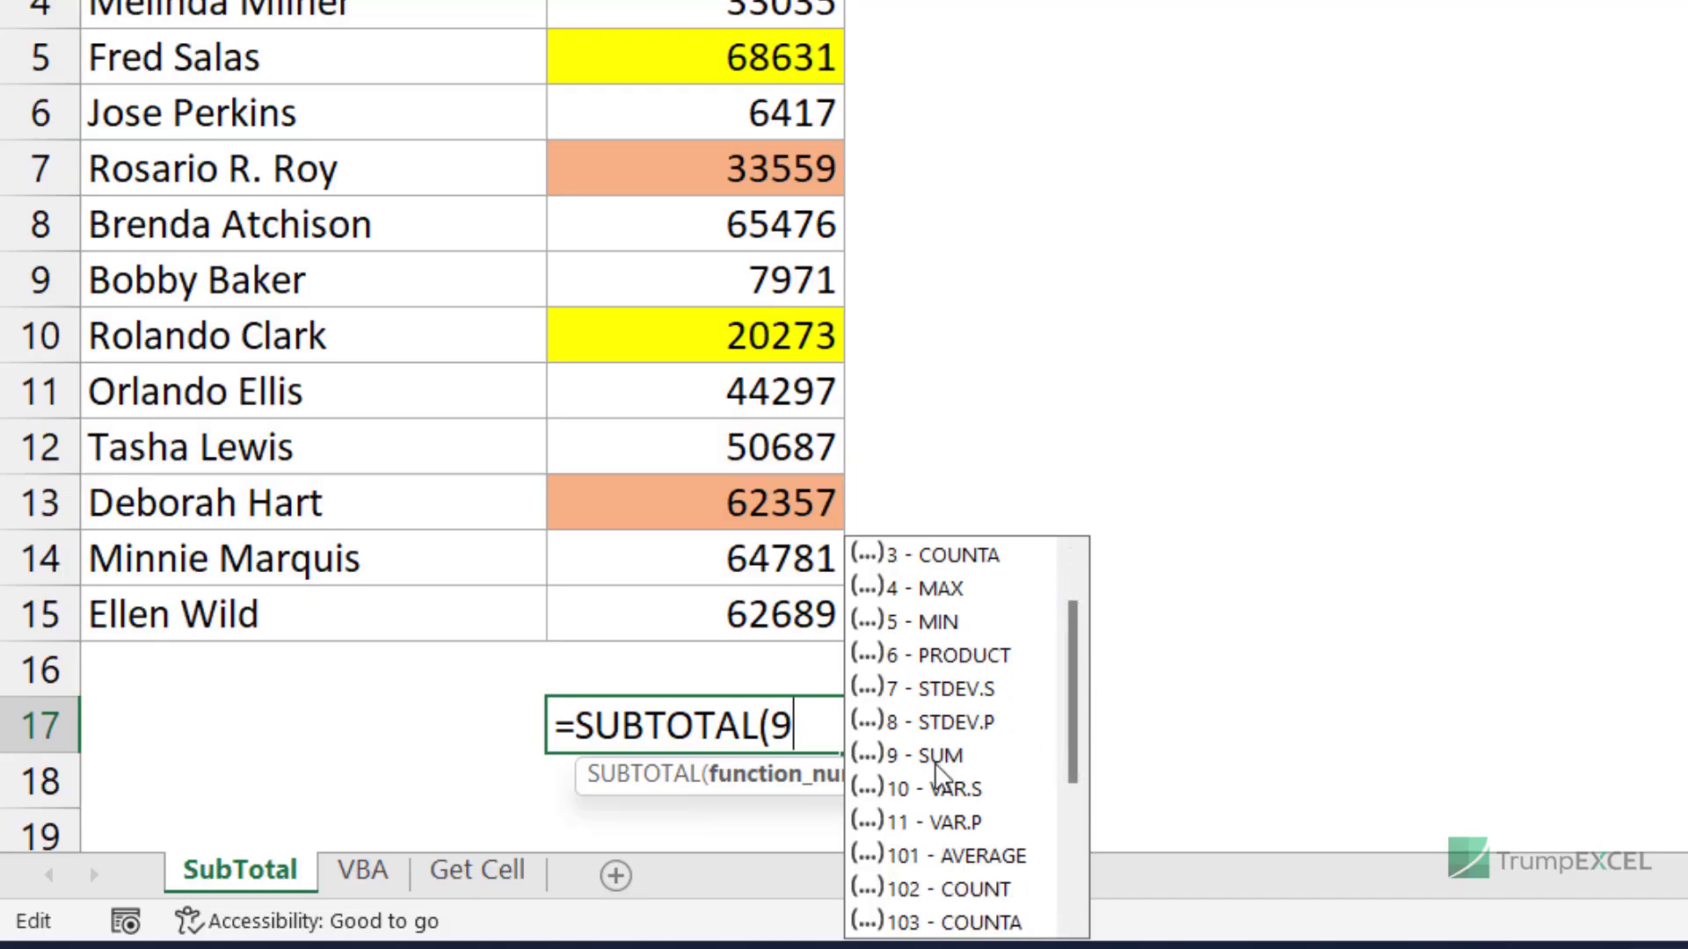
pyautogui.write(',')
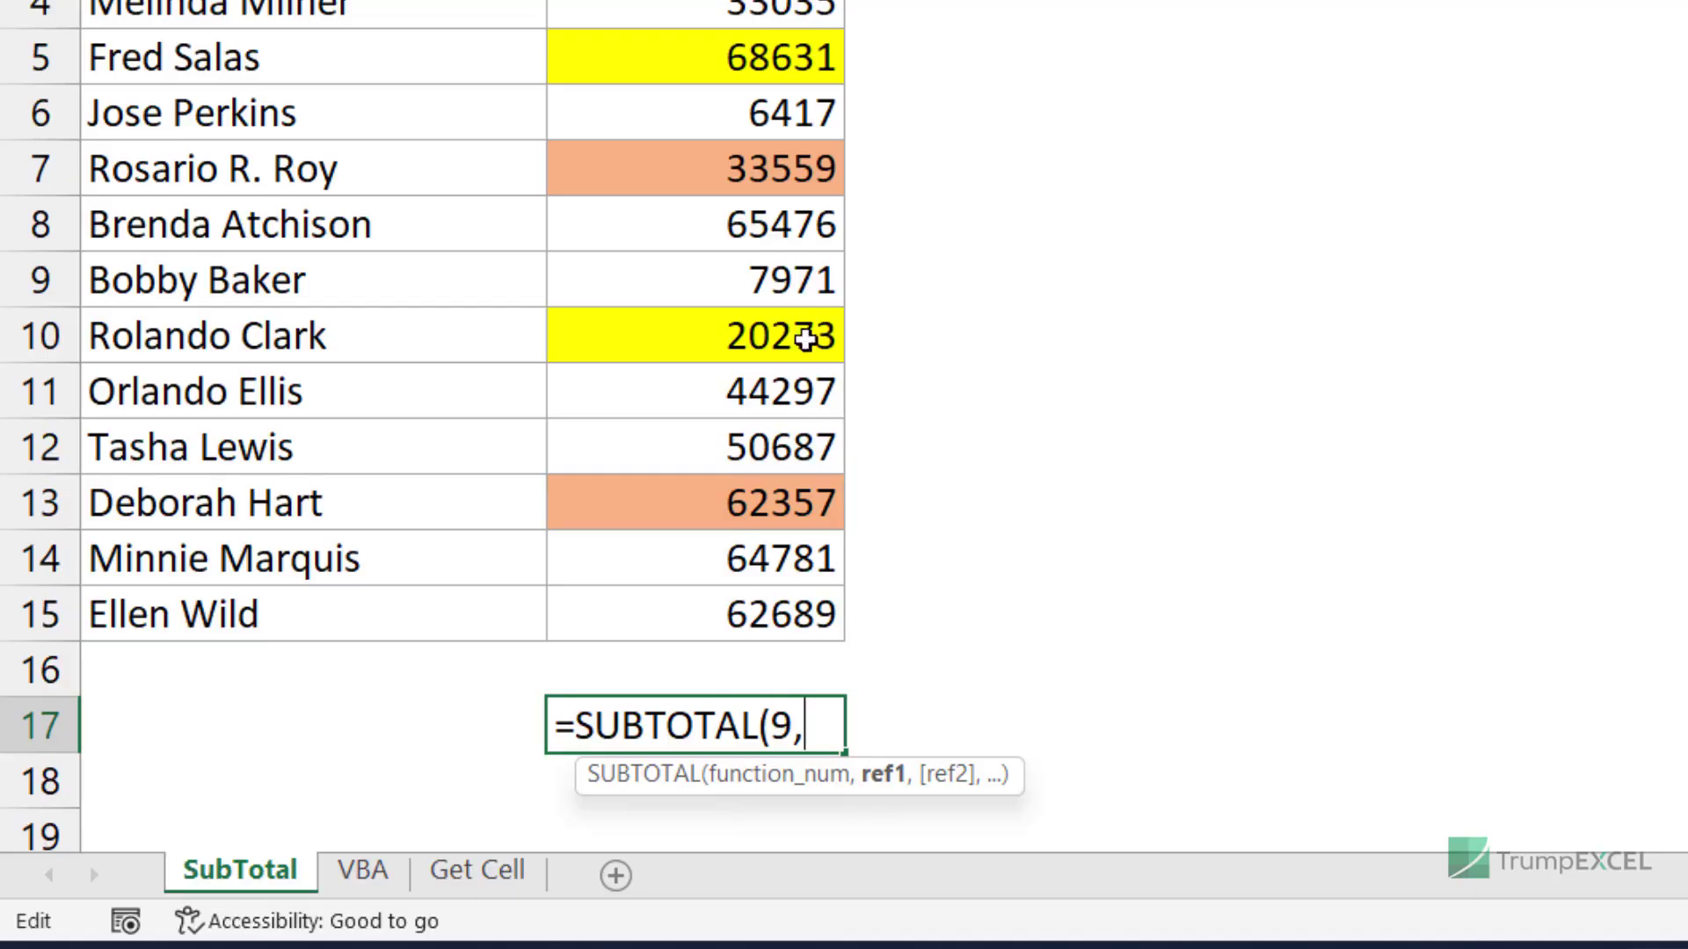
pyautogui.moveTo(694, 1); pyautogui.dragTo(659, 607)
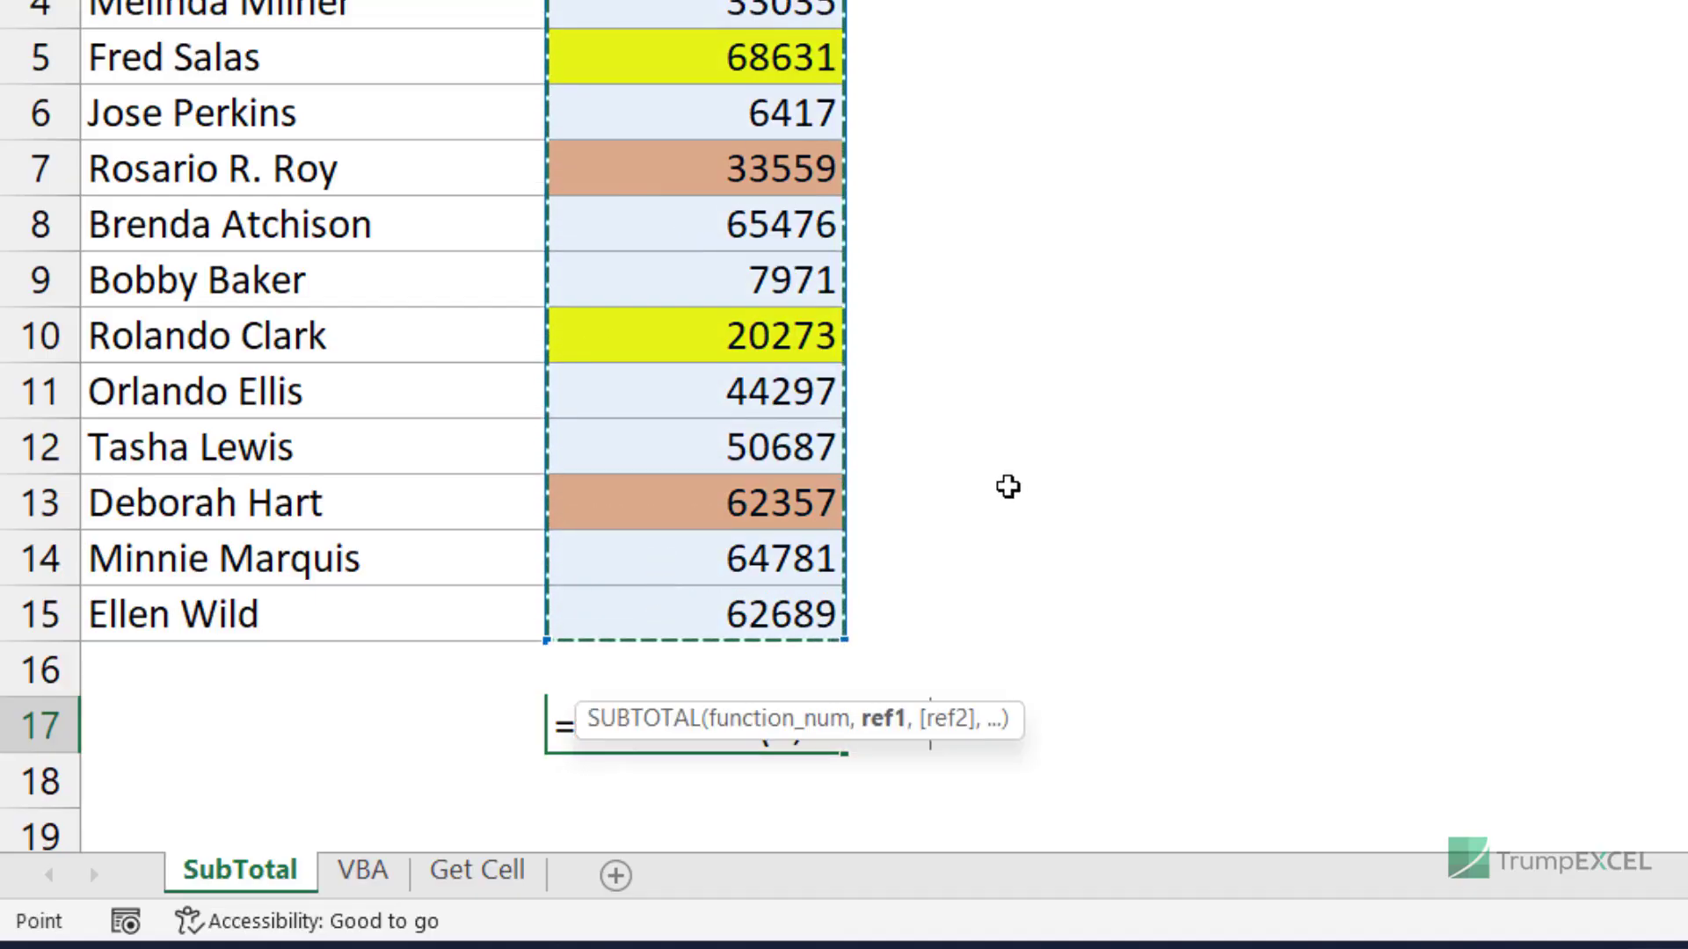
pyautogui.write(')')
pyautogui.press('Return')
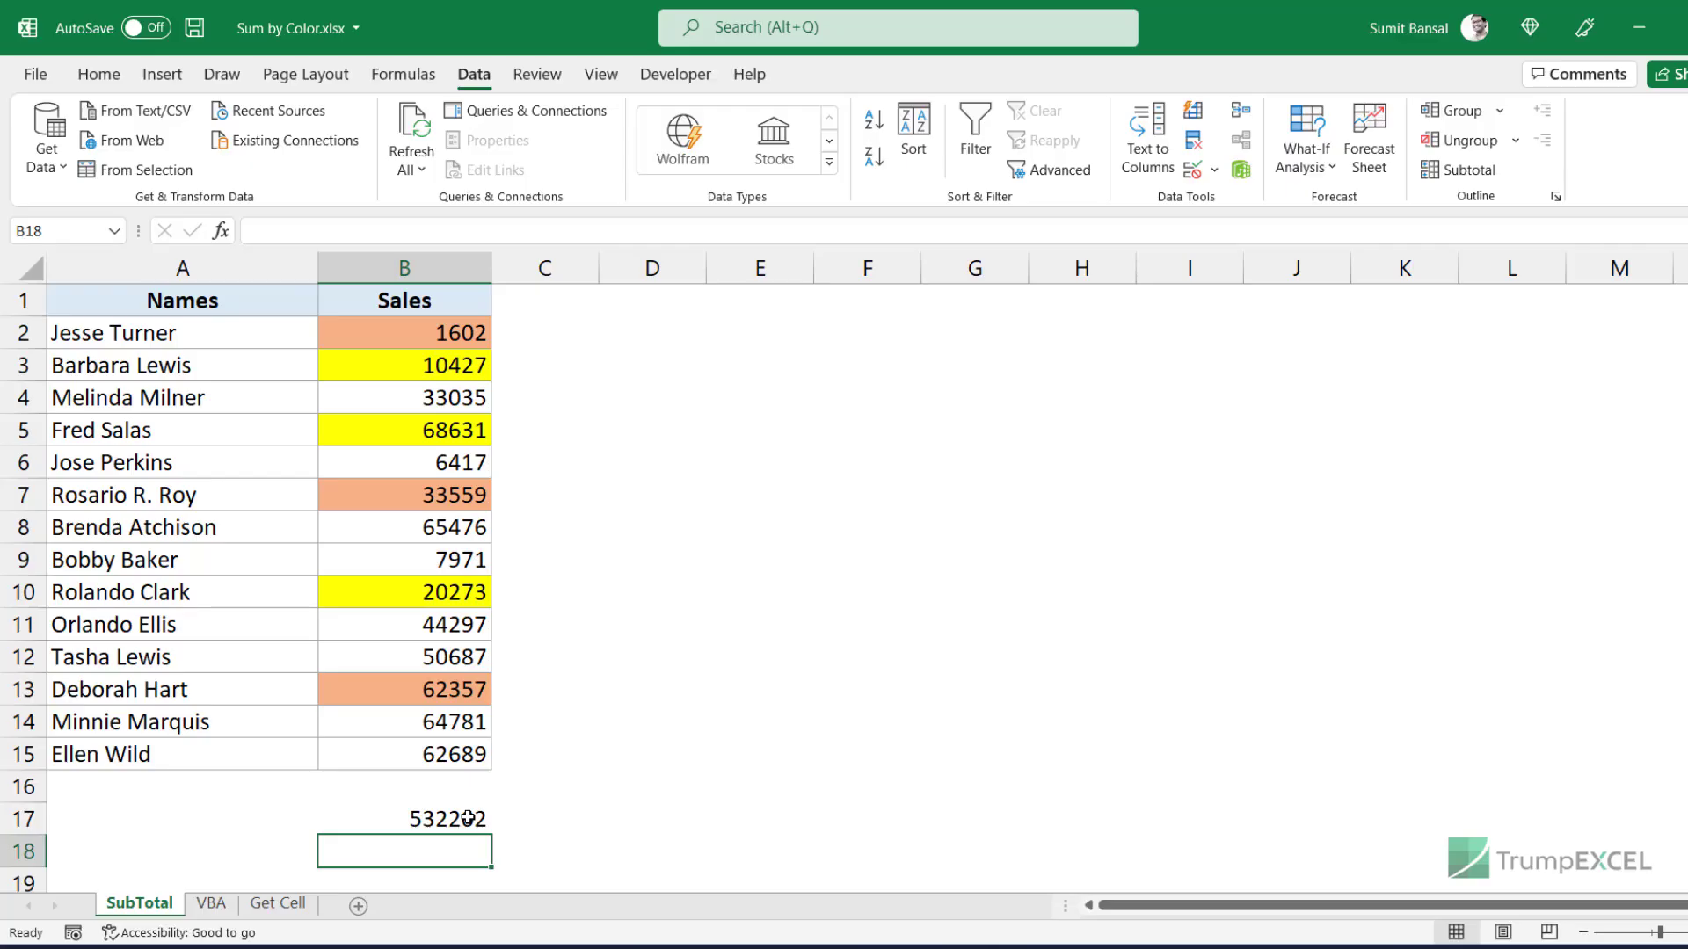
# - Apply a filter to the data headers and filter the Sales column by the yellow cell color
pyautogui.click(384, 393)
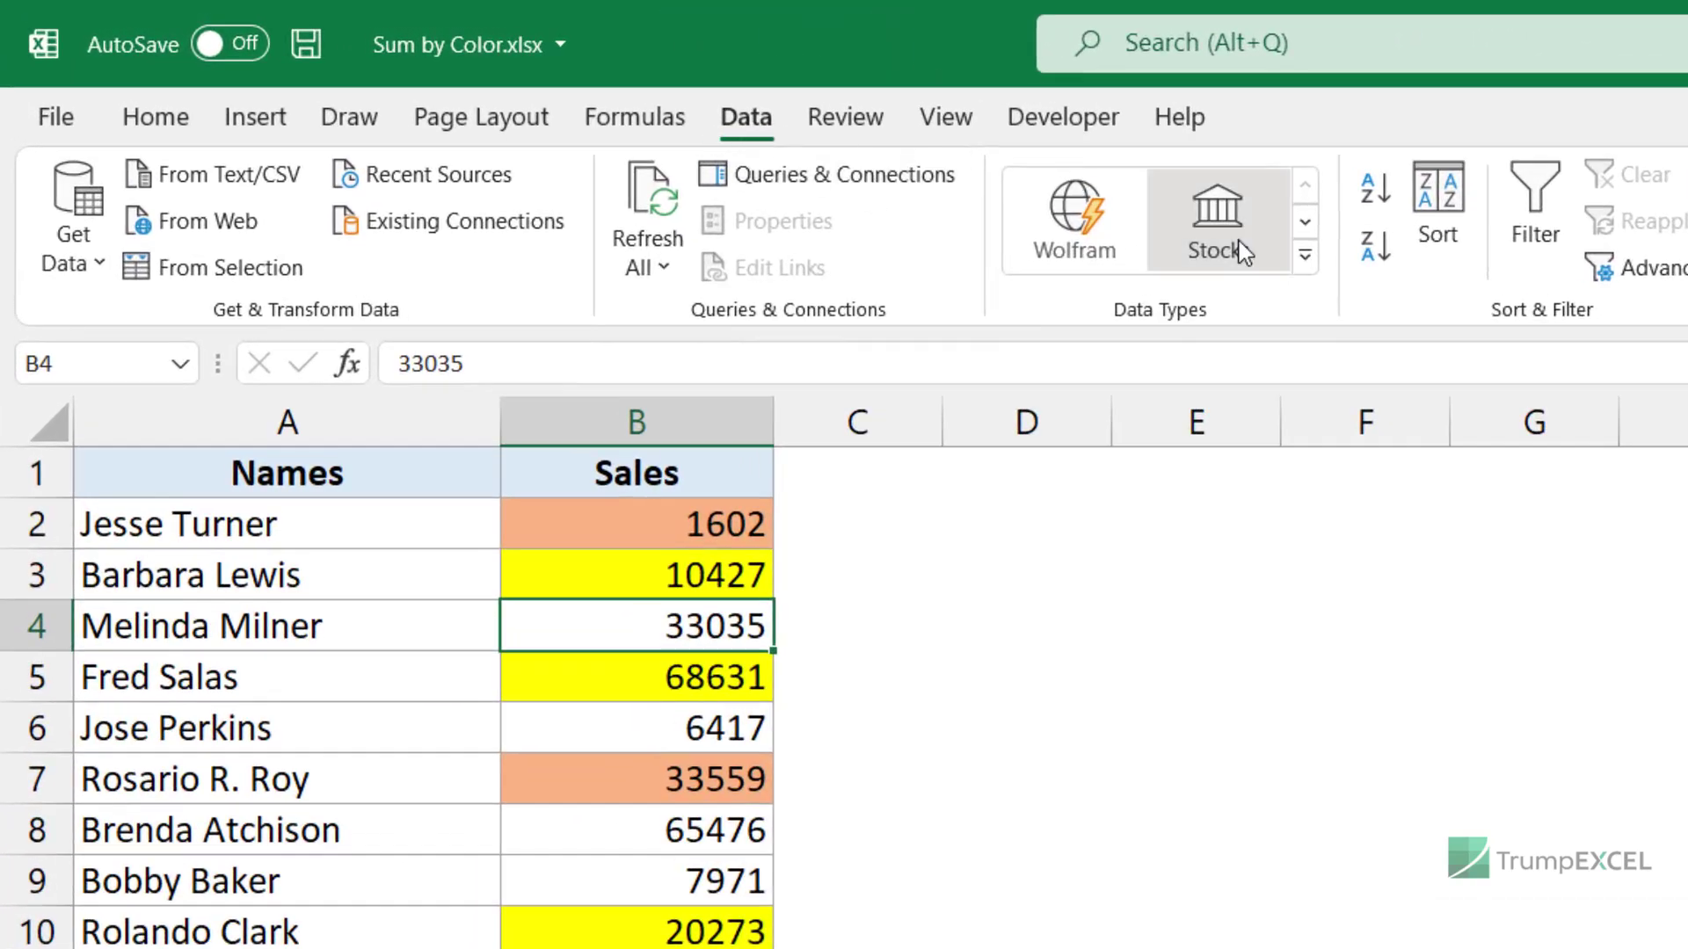
pyautogui.click(1535, 229)
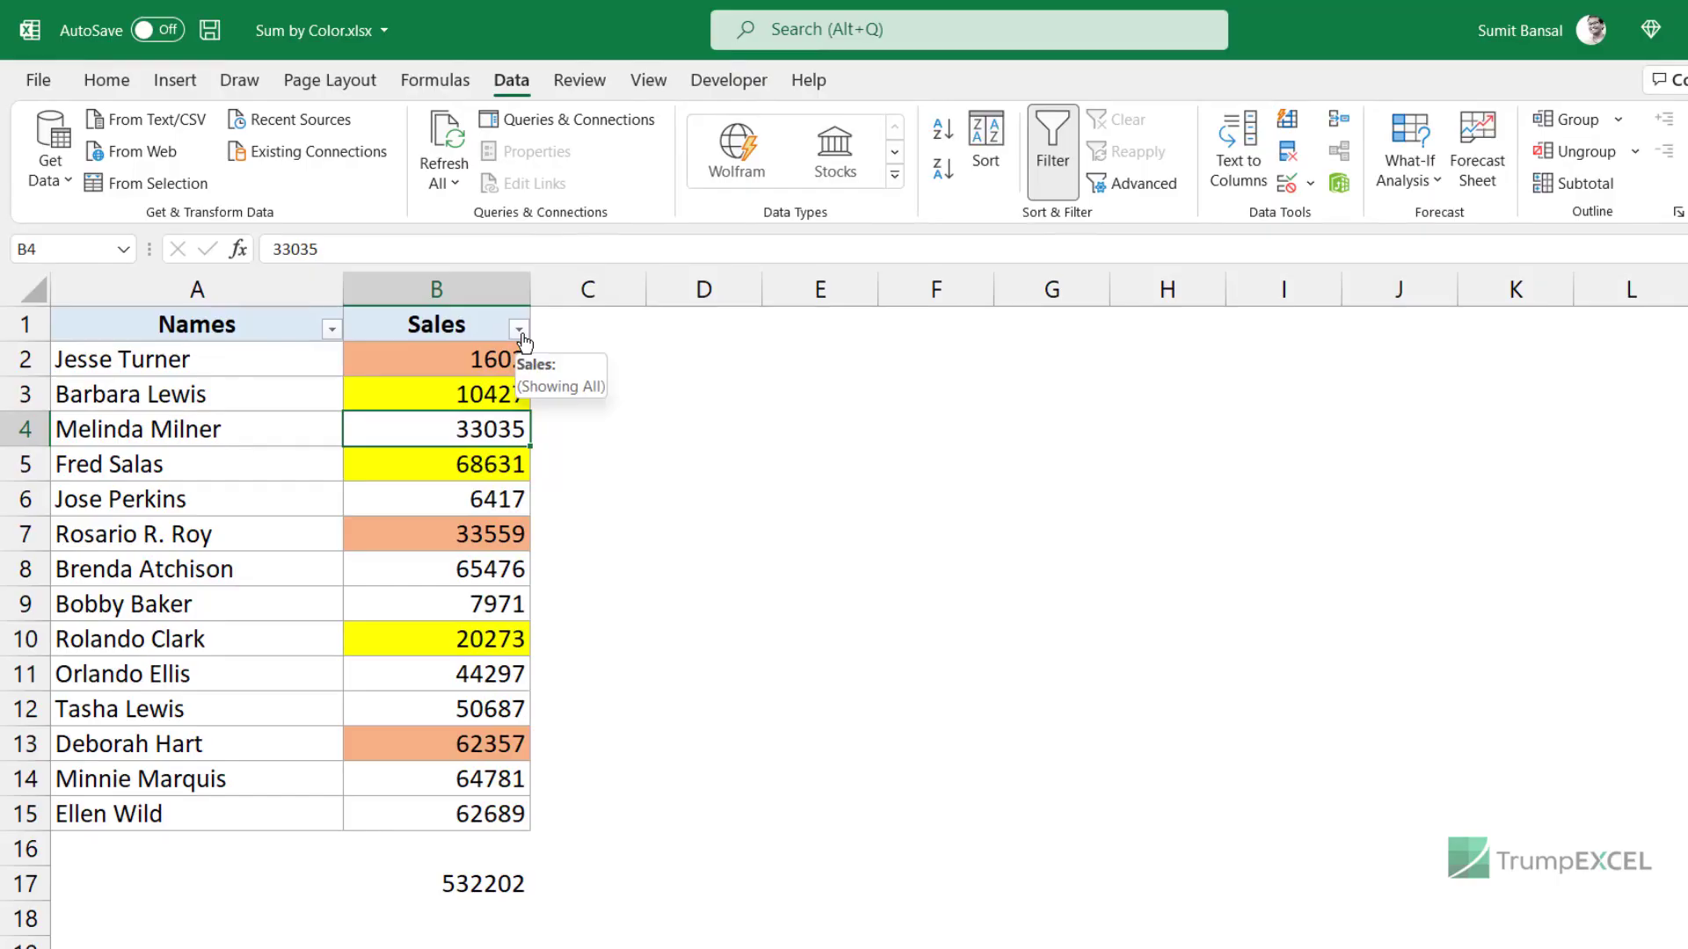
pyautogui.click(520, 332)
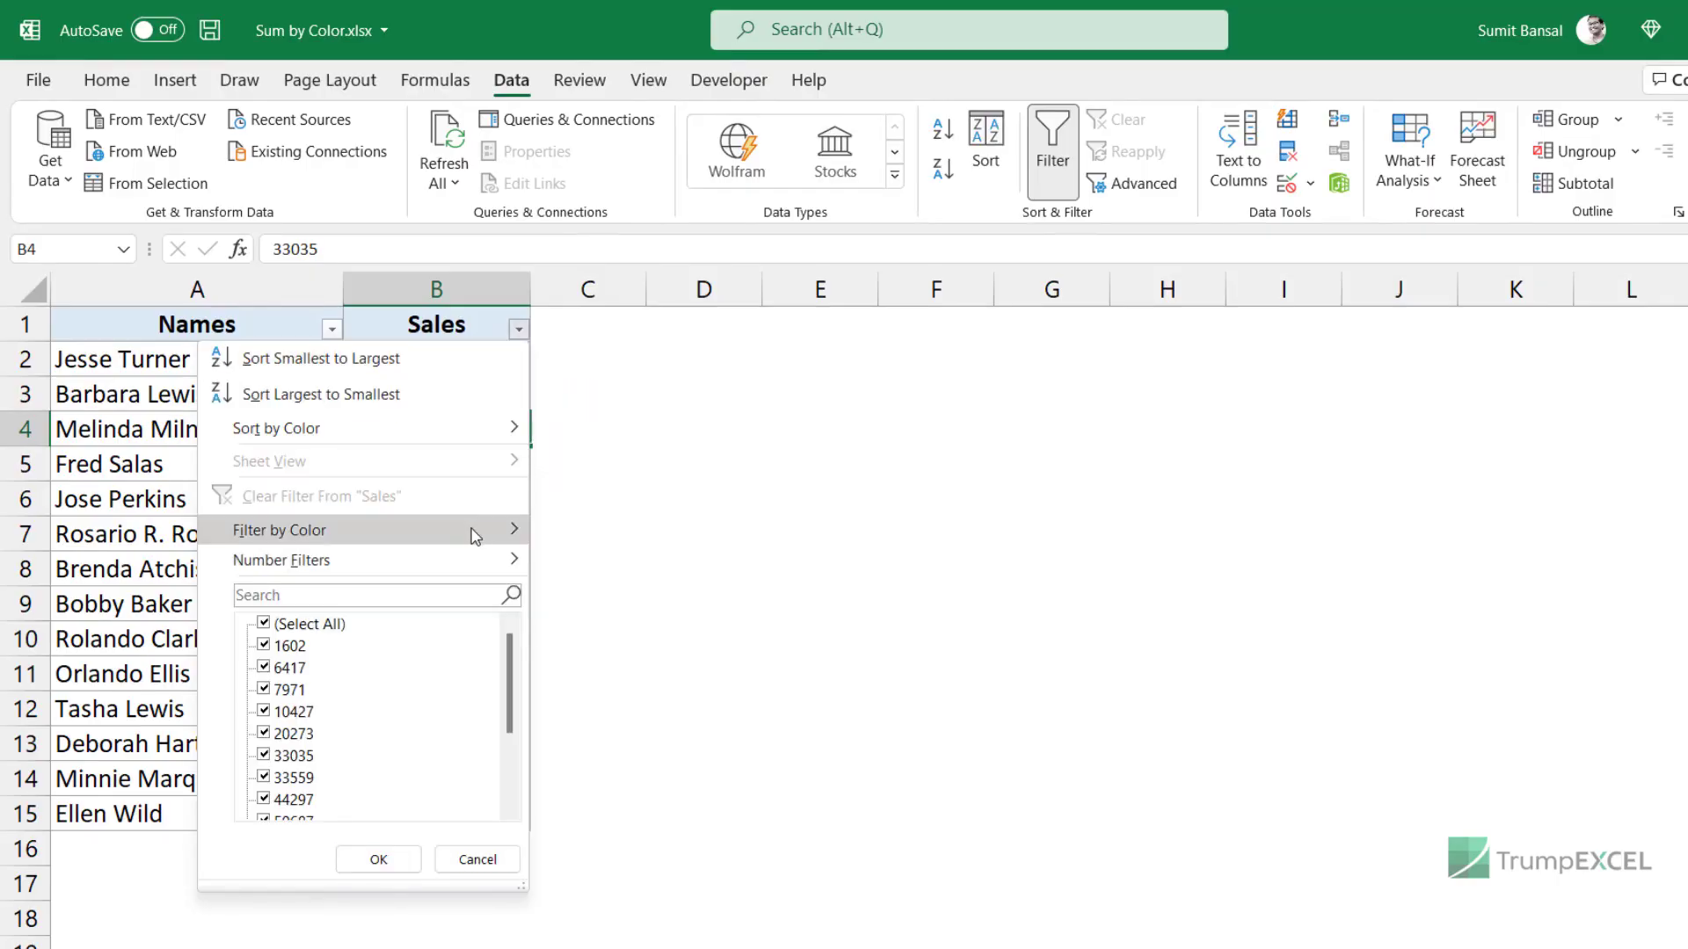
pyautogui.moveTo(475, 537)
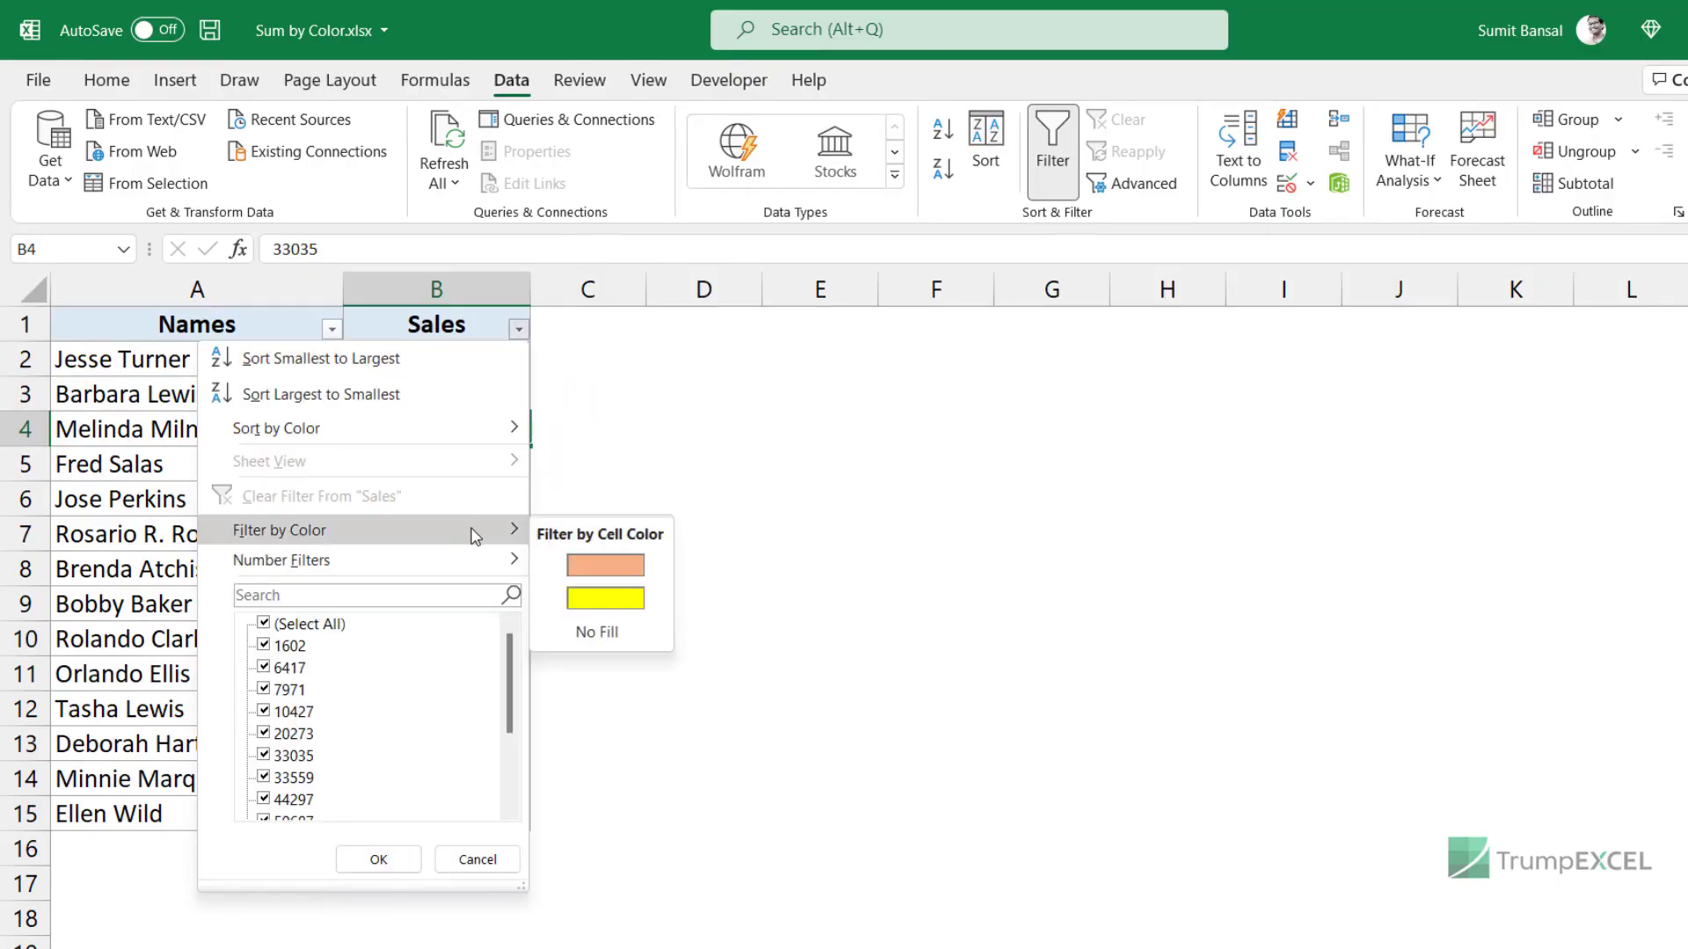
pyautogui.click(606, 598)
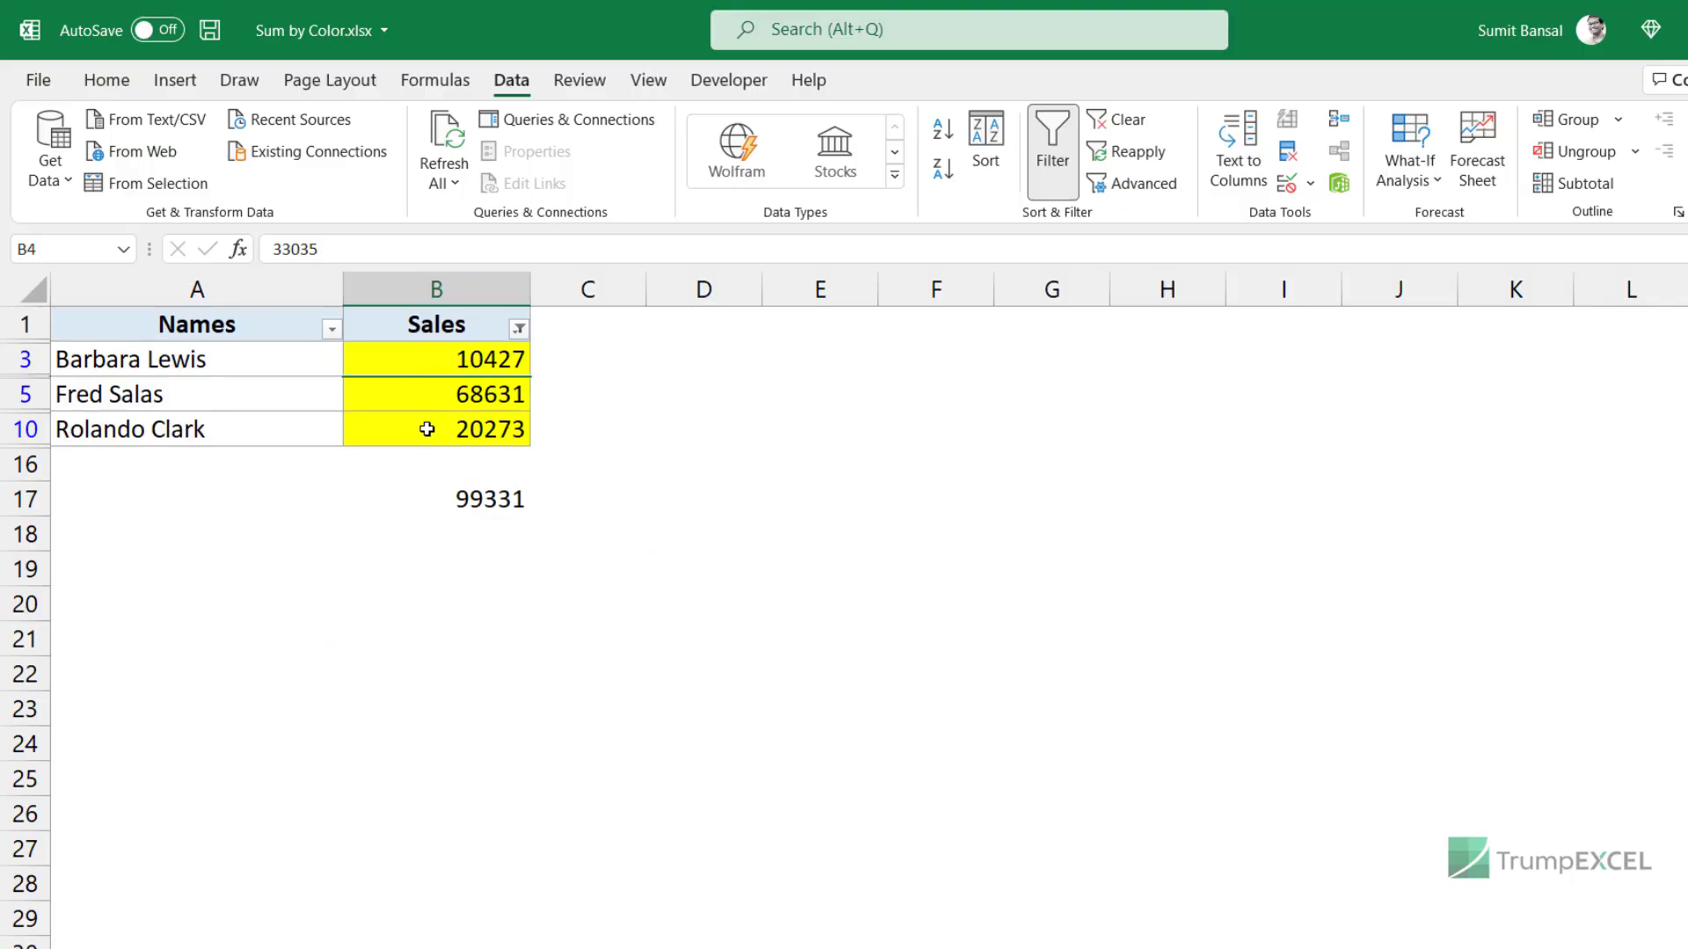
# - Change the Sales column's color filter to the orange cell color
pyautogui.click(518, 329)
pyautogui.moveTo(471, 531)
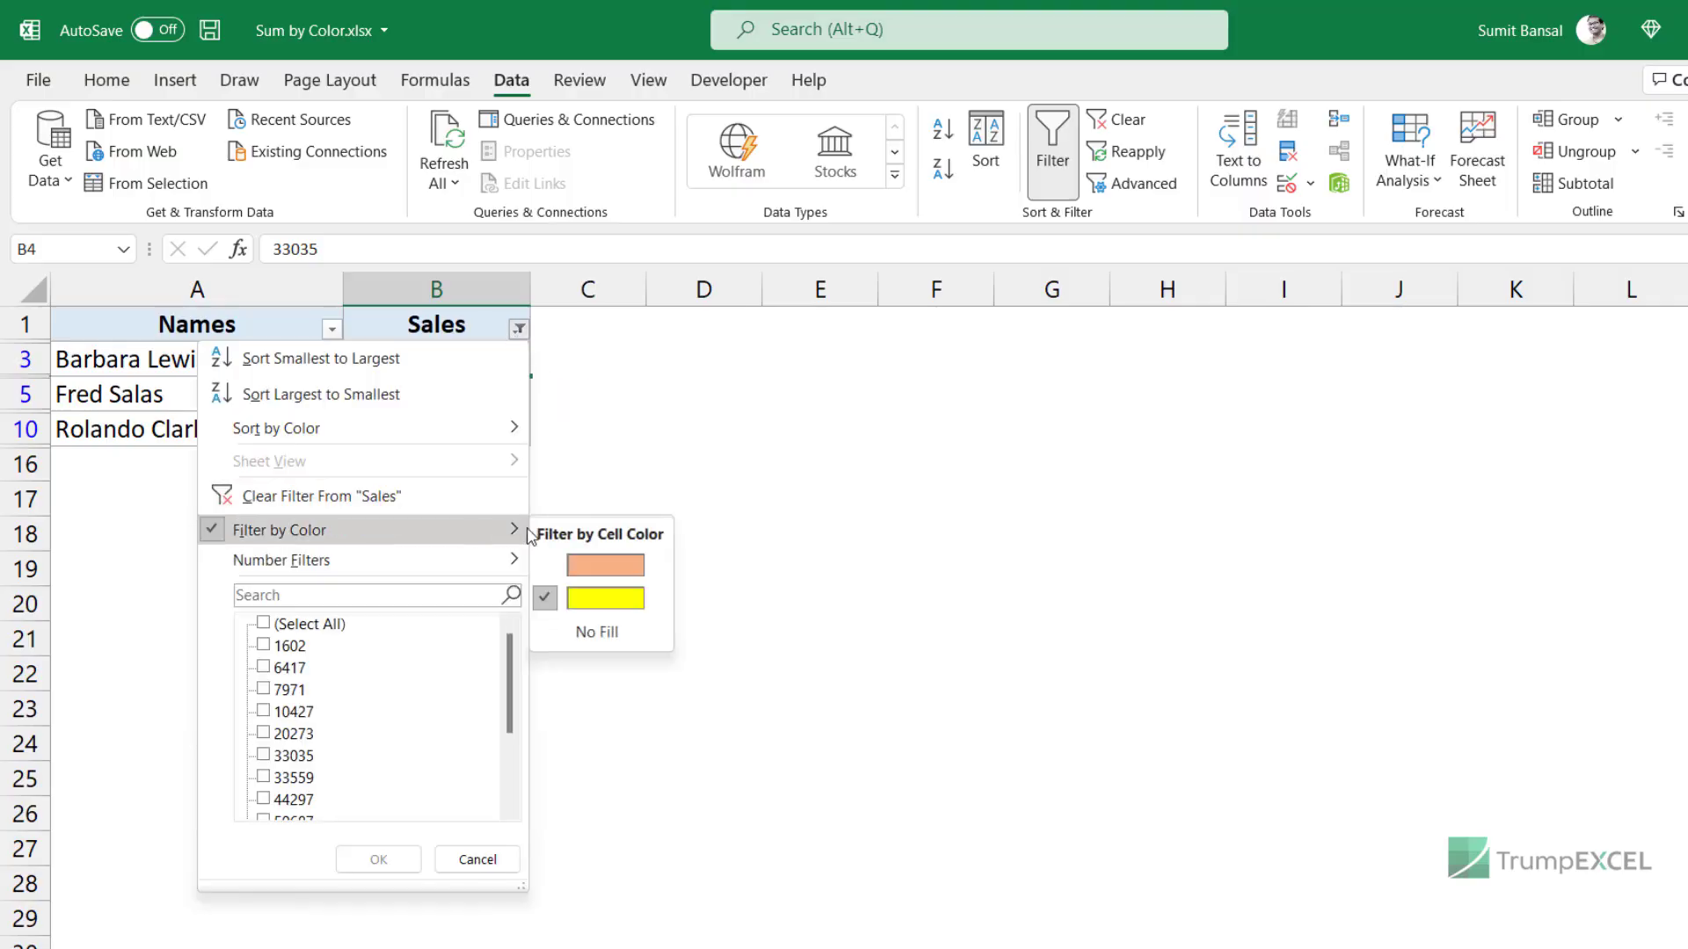
pyautogui.click(586, 567)
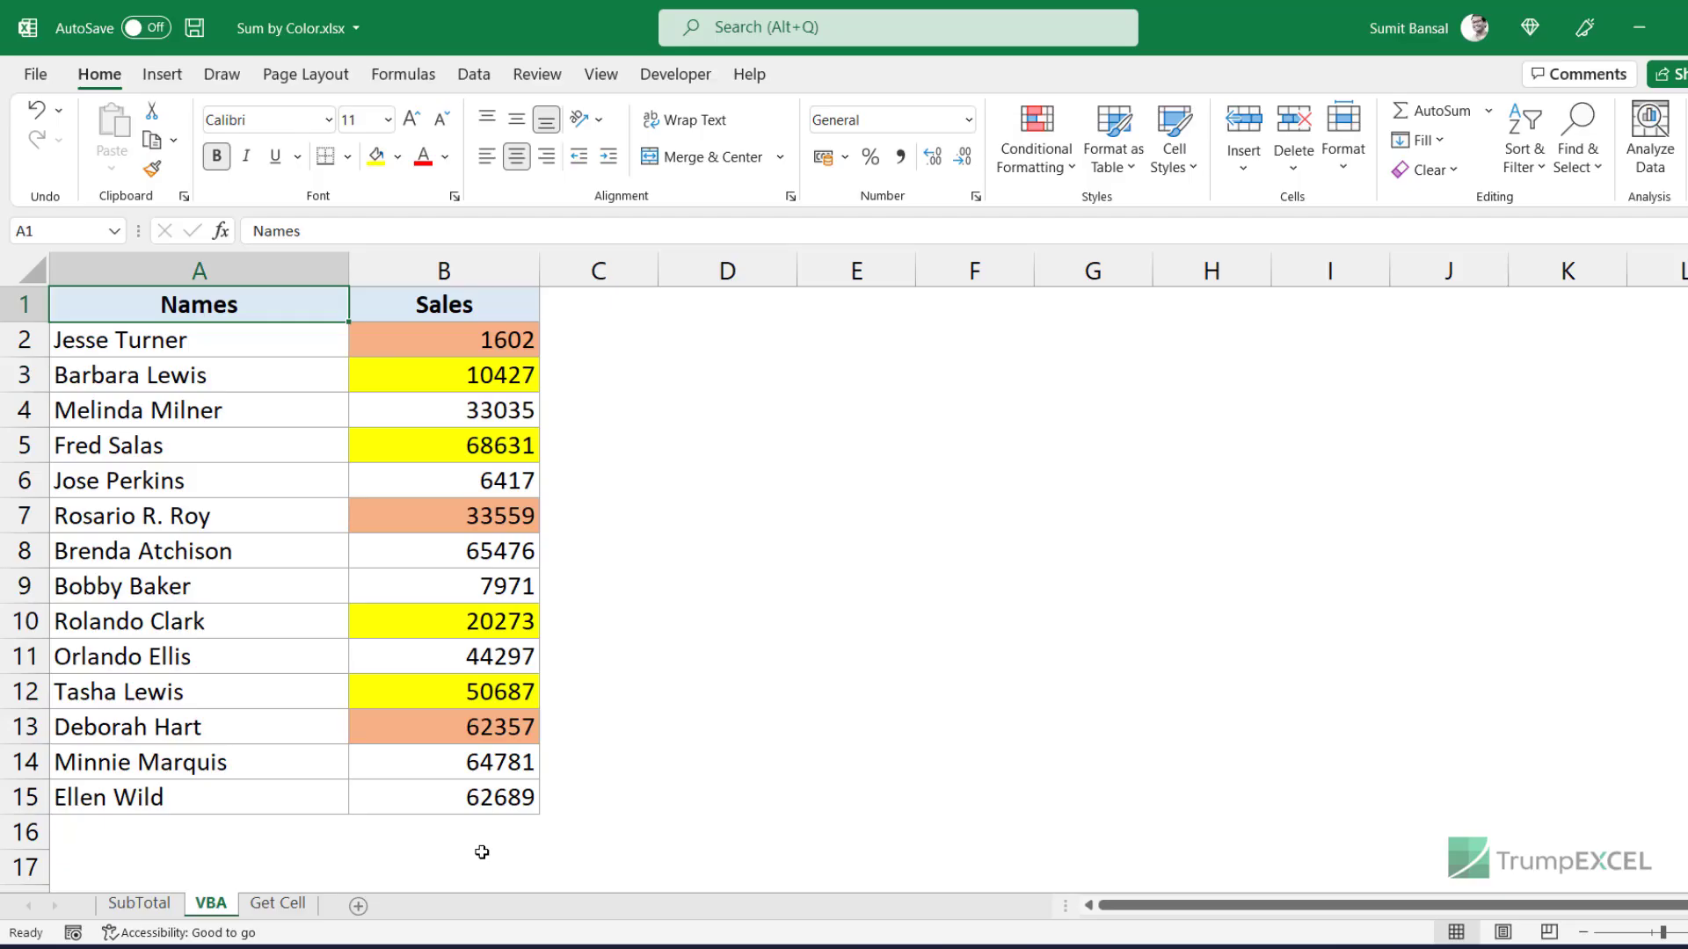
# - Switch to Notepad, copy the entire SumByColor VBA function code, and return to the VBA sheet in Excel
pyautogui.hotkey('alt', 'Tab')
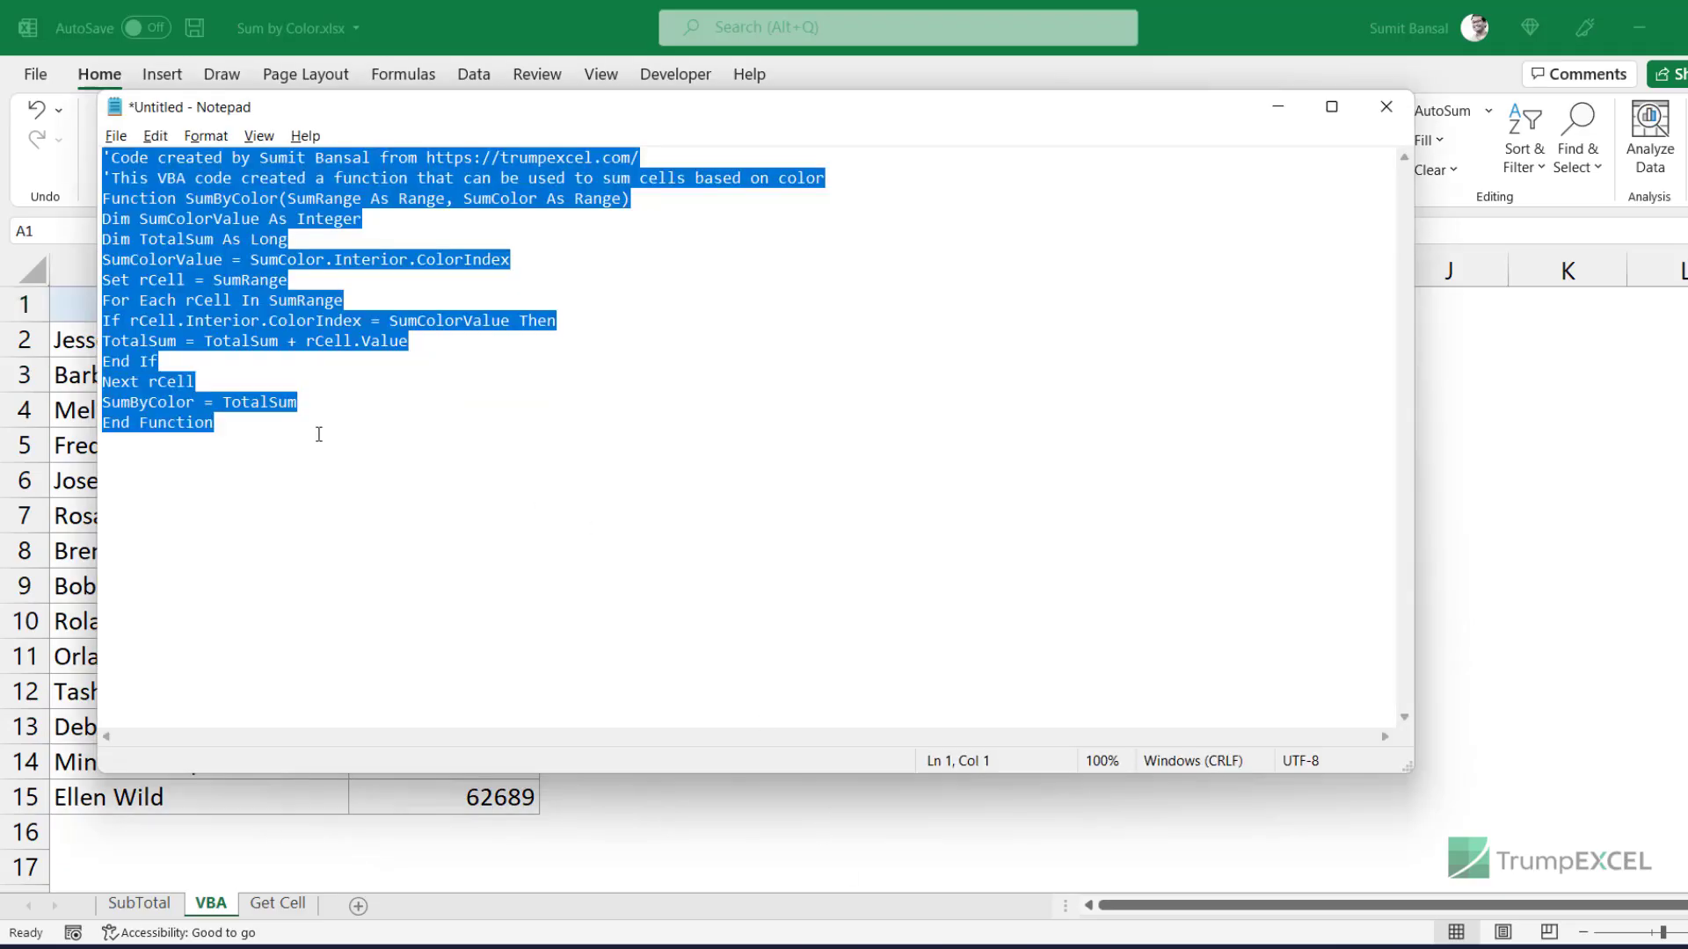
pyautogui.click(245, 426)
pyautogui.moveTo(245, 425); pyautogui.dragTo(99, 144)
pyautogui.click(1278, 106)
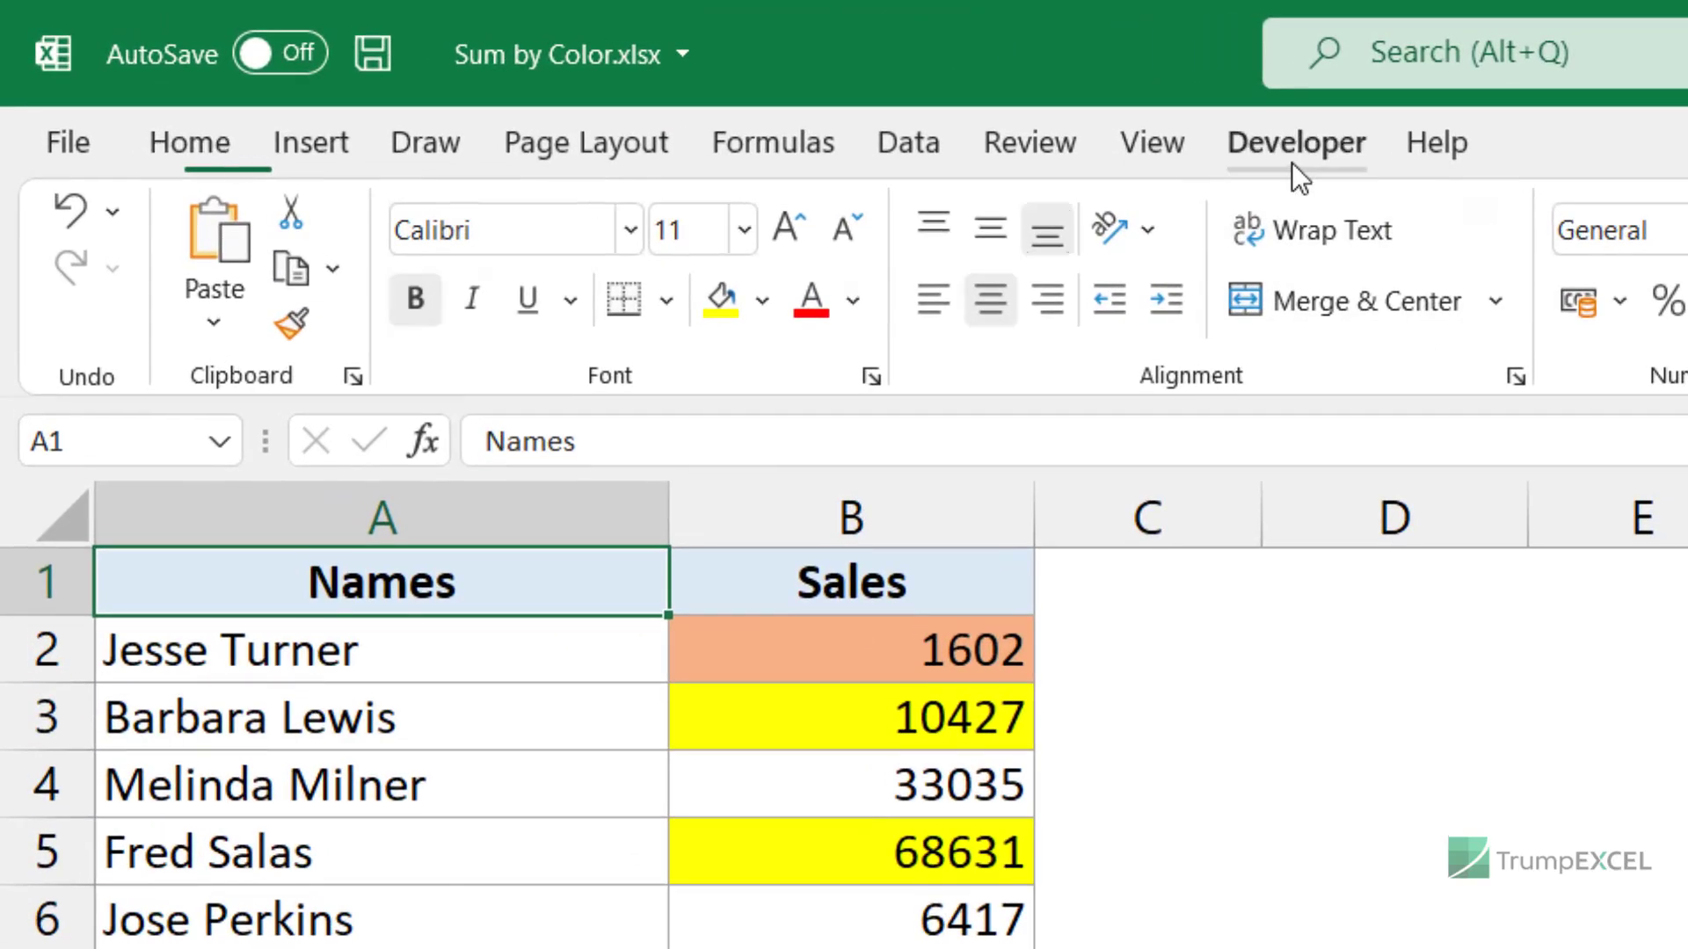
# - Display the Developer commands and check in the ribbon customization options that Developer is enabled among the main tabs
pyautogui.click(1291, 163)
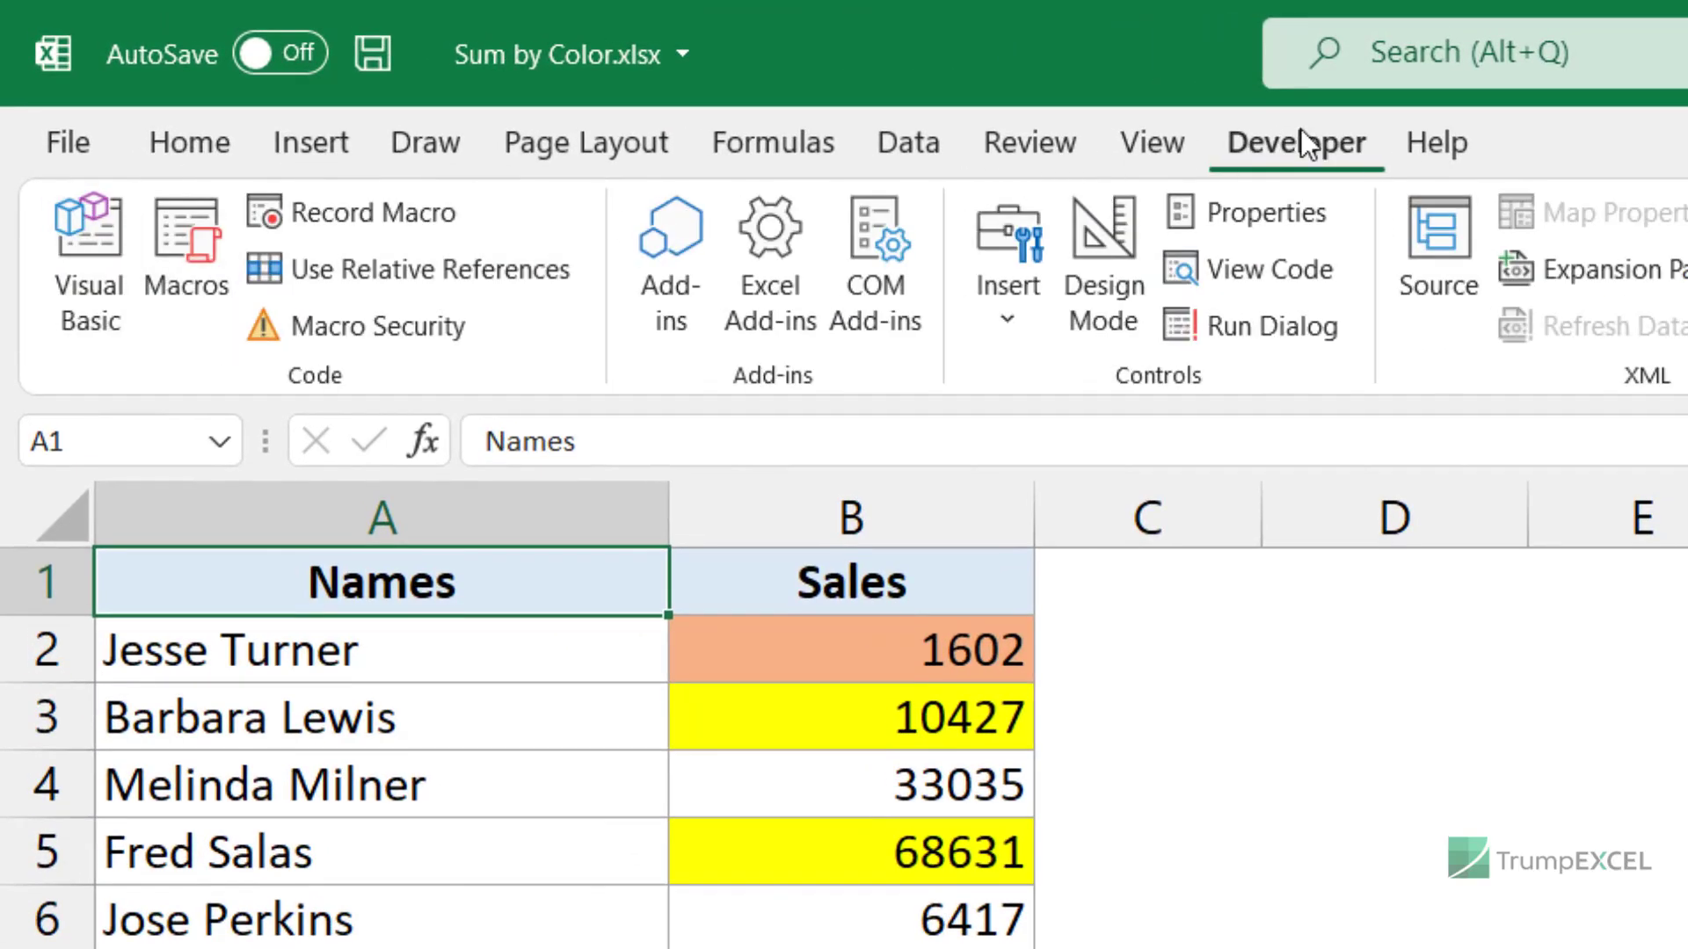
pyautogui.rightClick(781, 149)
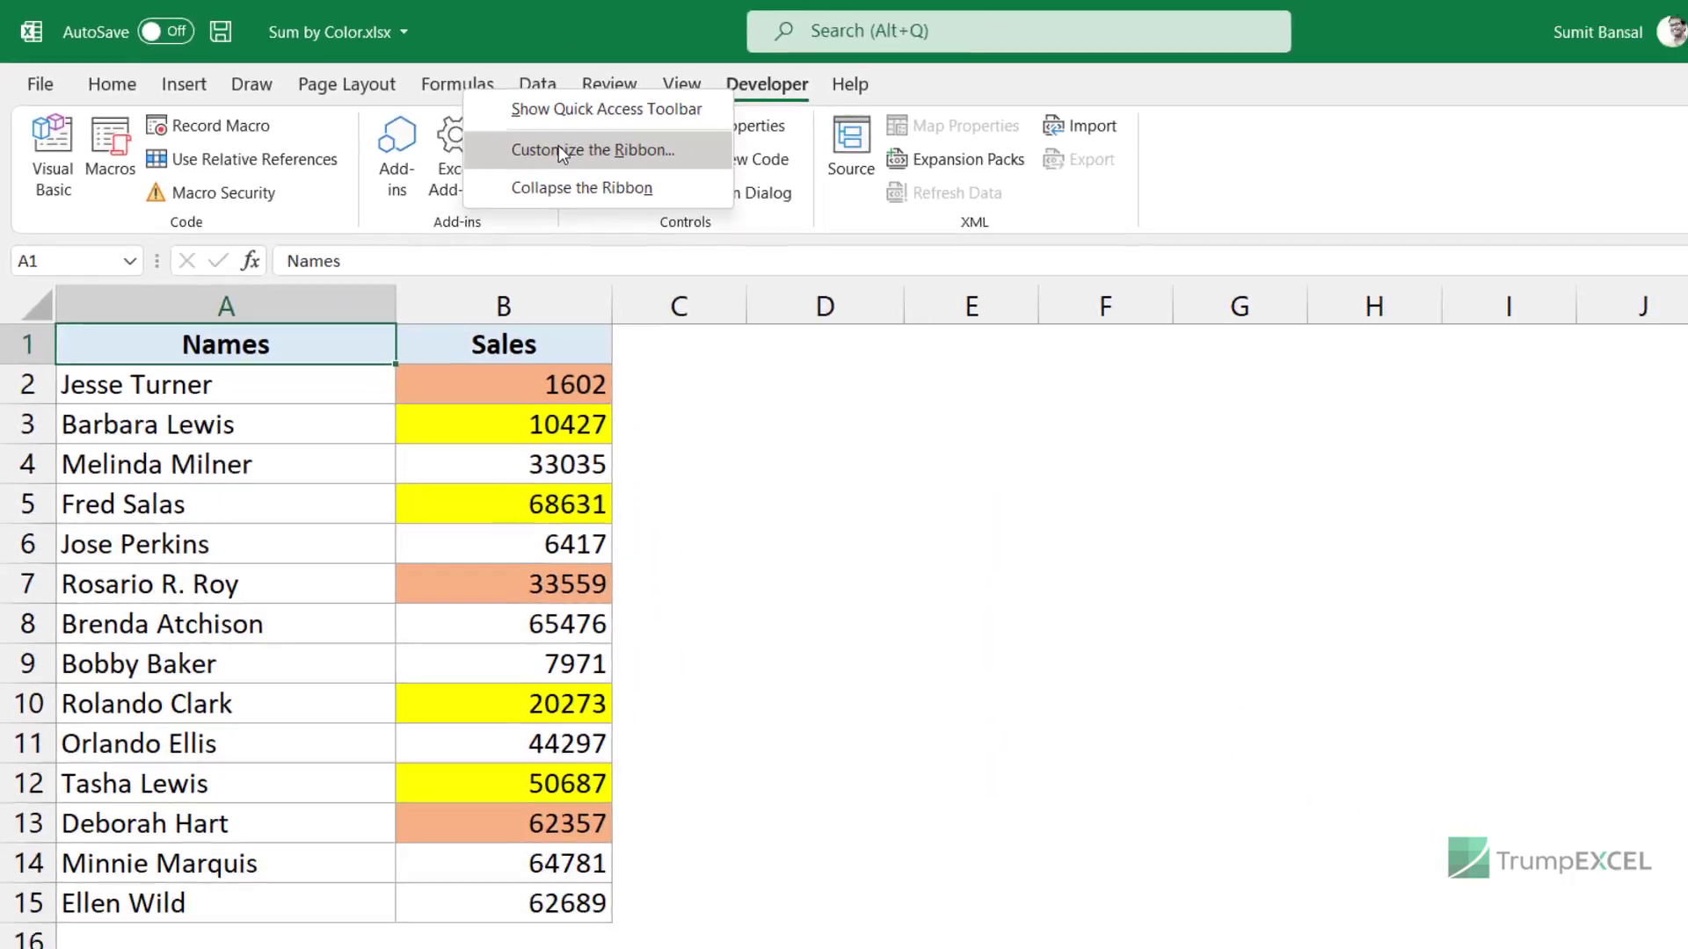
pyautogui.click(559, 151)
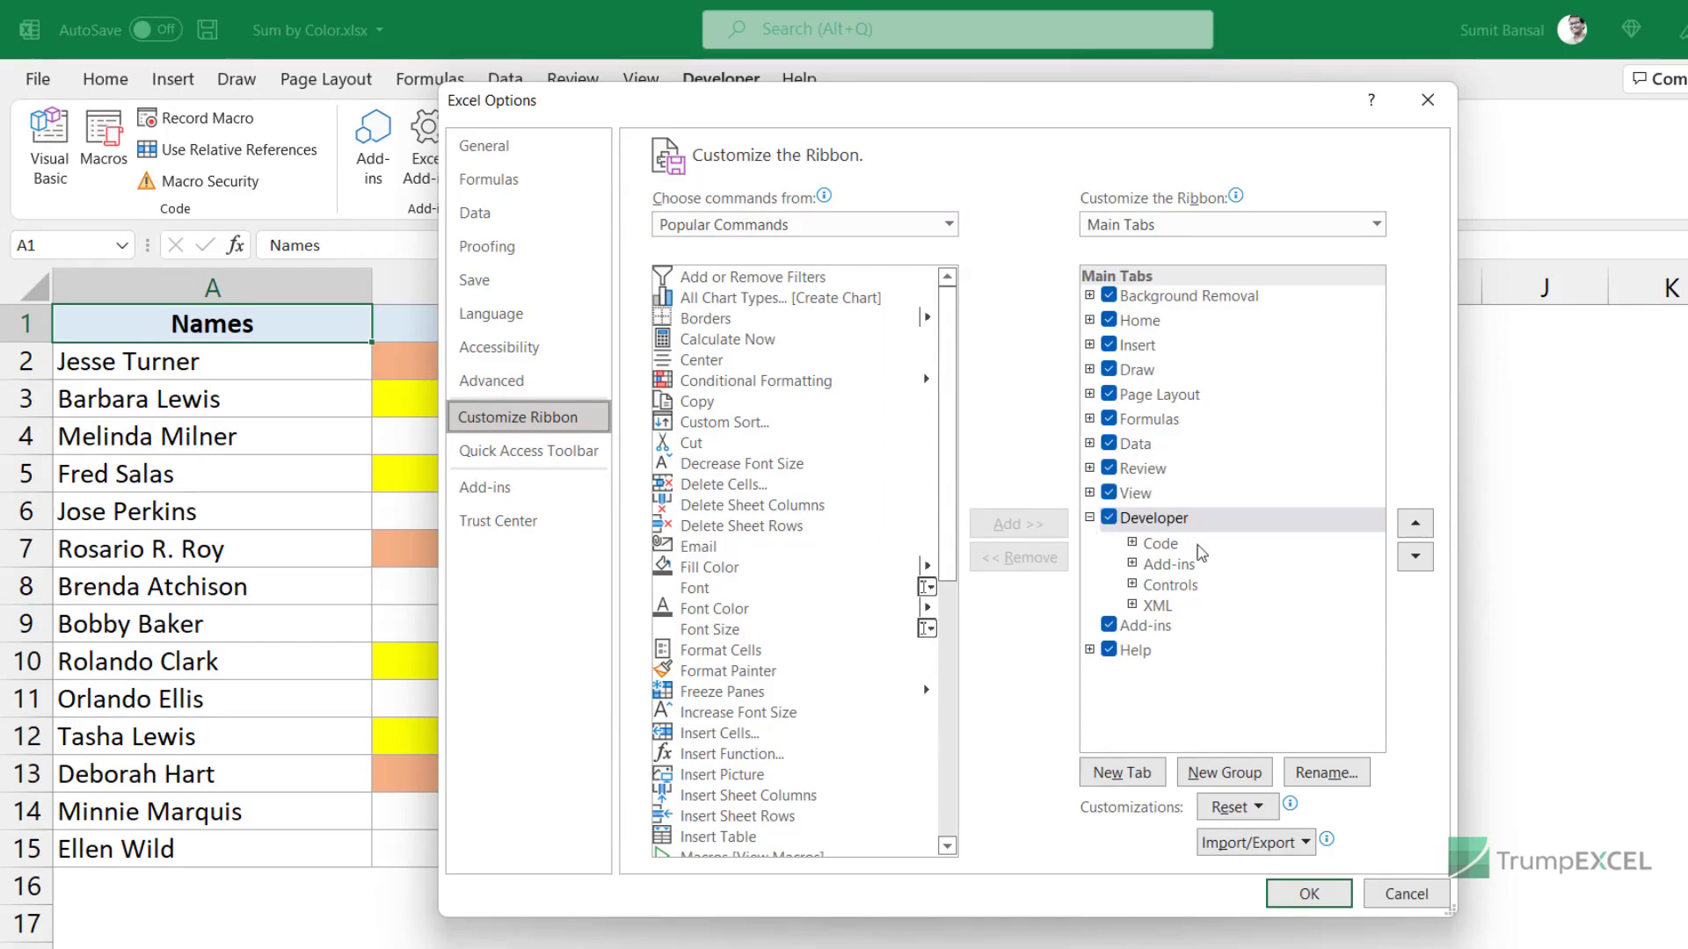
pyautogui.click(1301, 893)
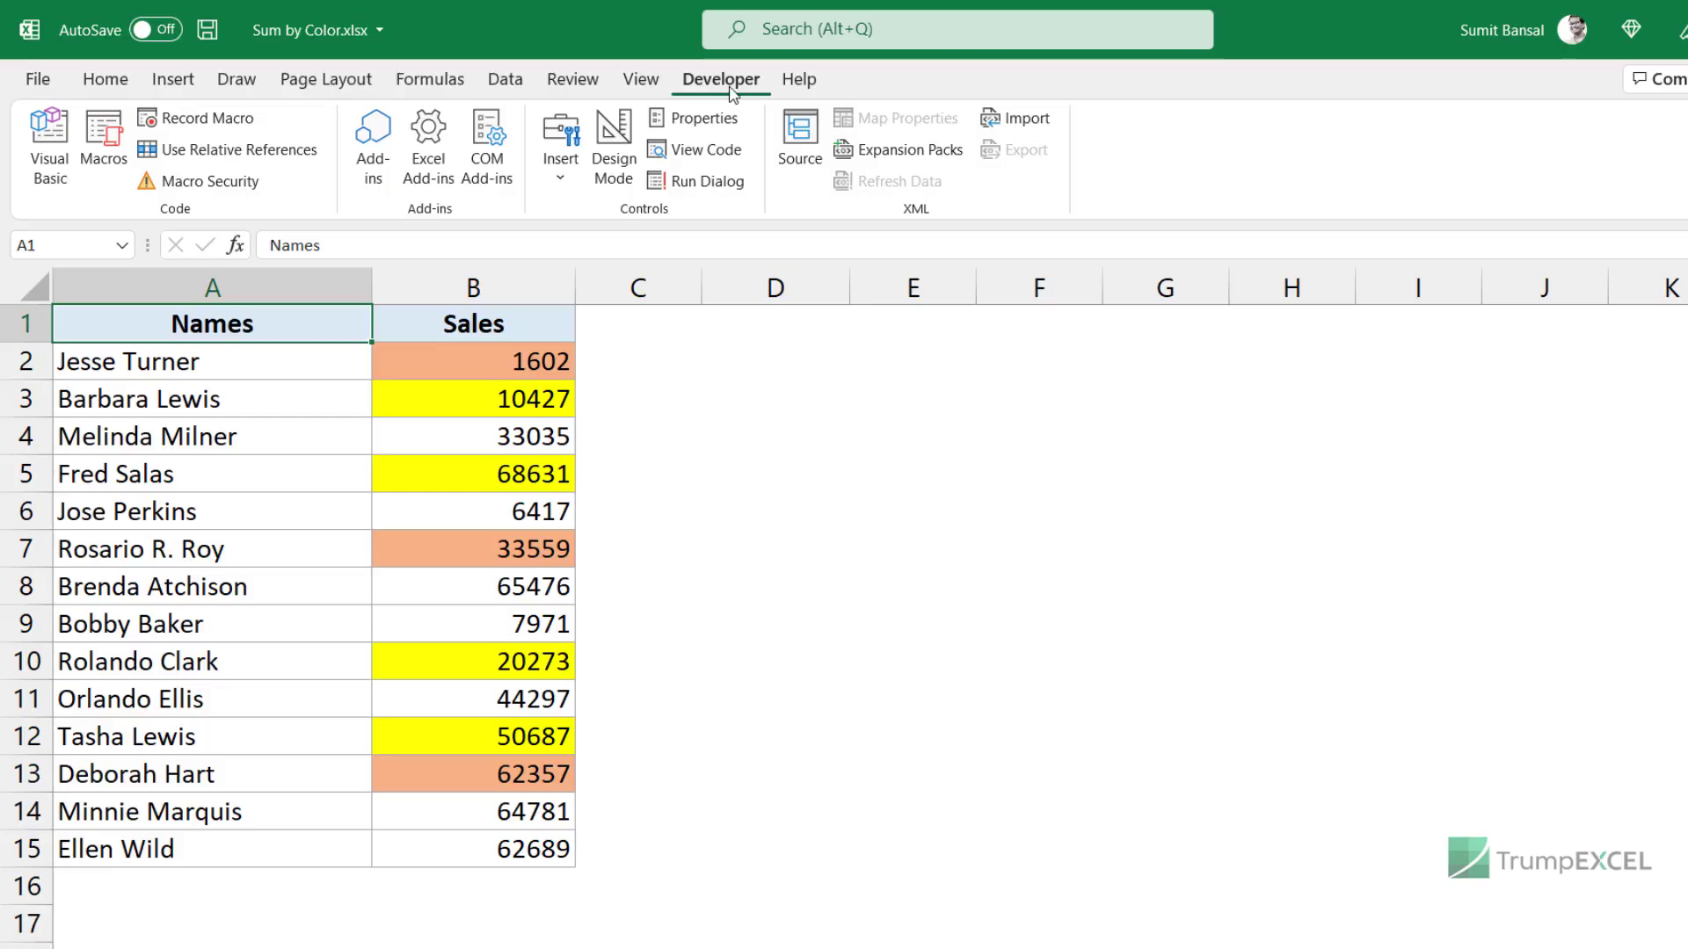
# - Open the Visual Basic editor, then close the Project Explorer and display it again
pyautogui.click(45, 160)
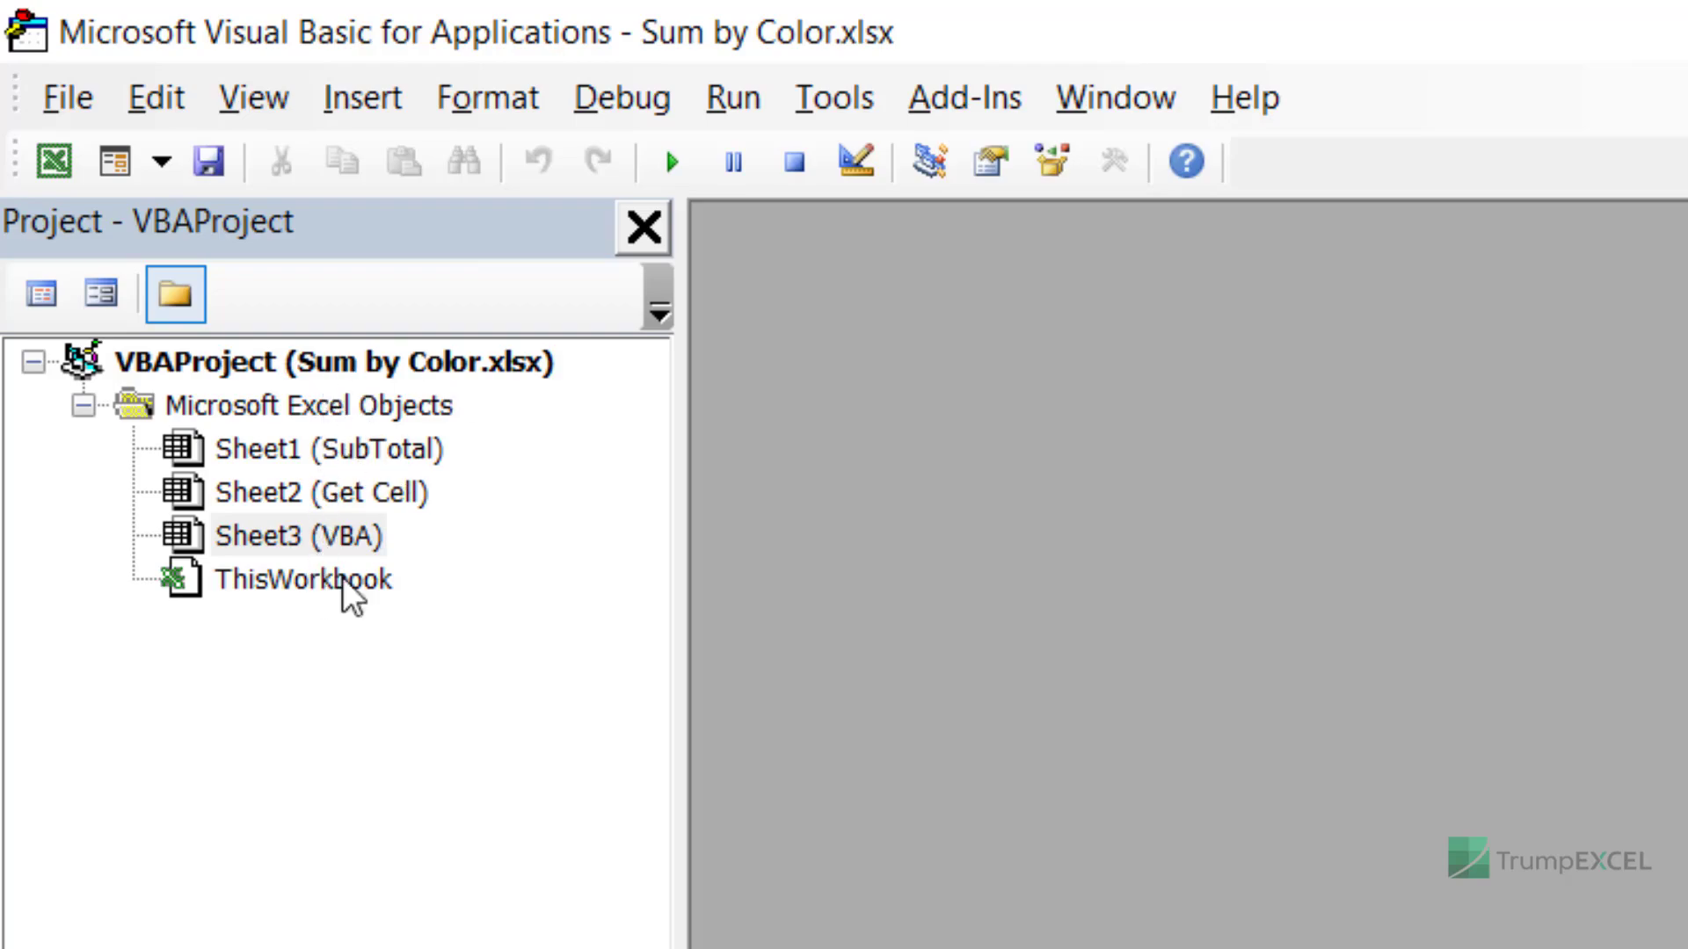
pyautogui.click(297, 494)
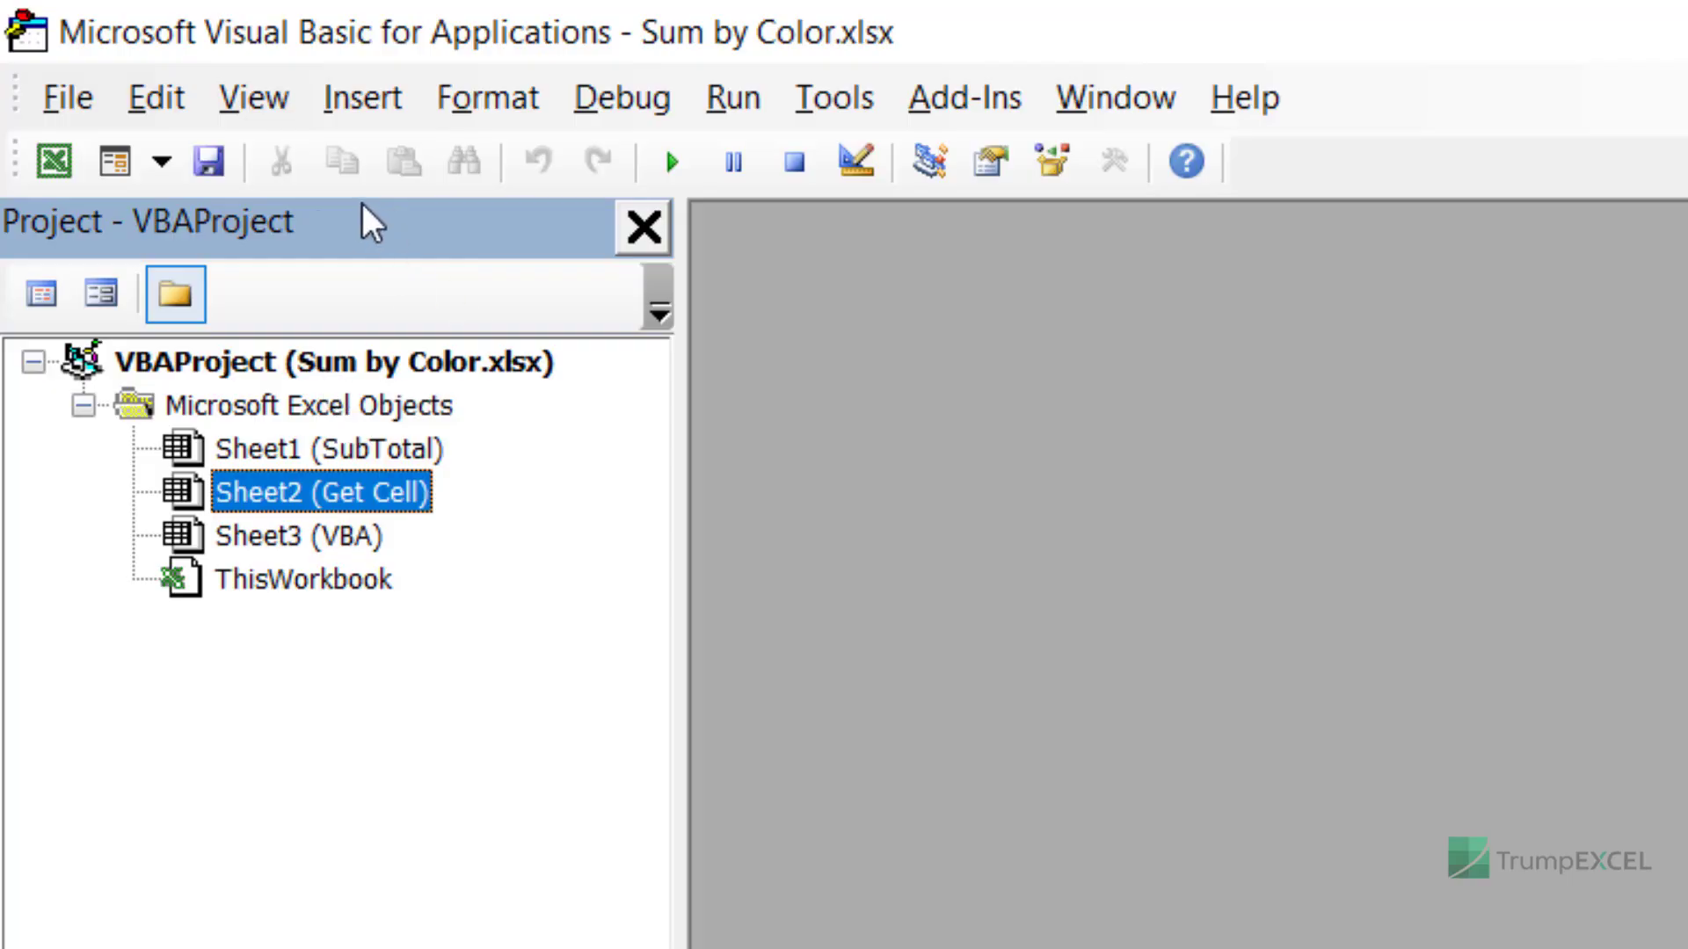
pyautogui.click(648, 234)
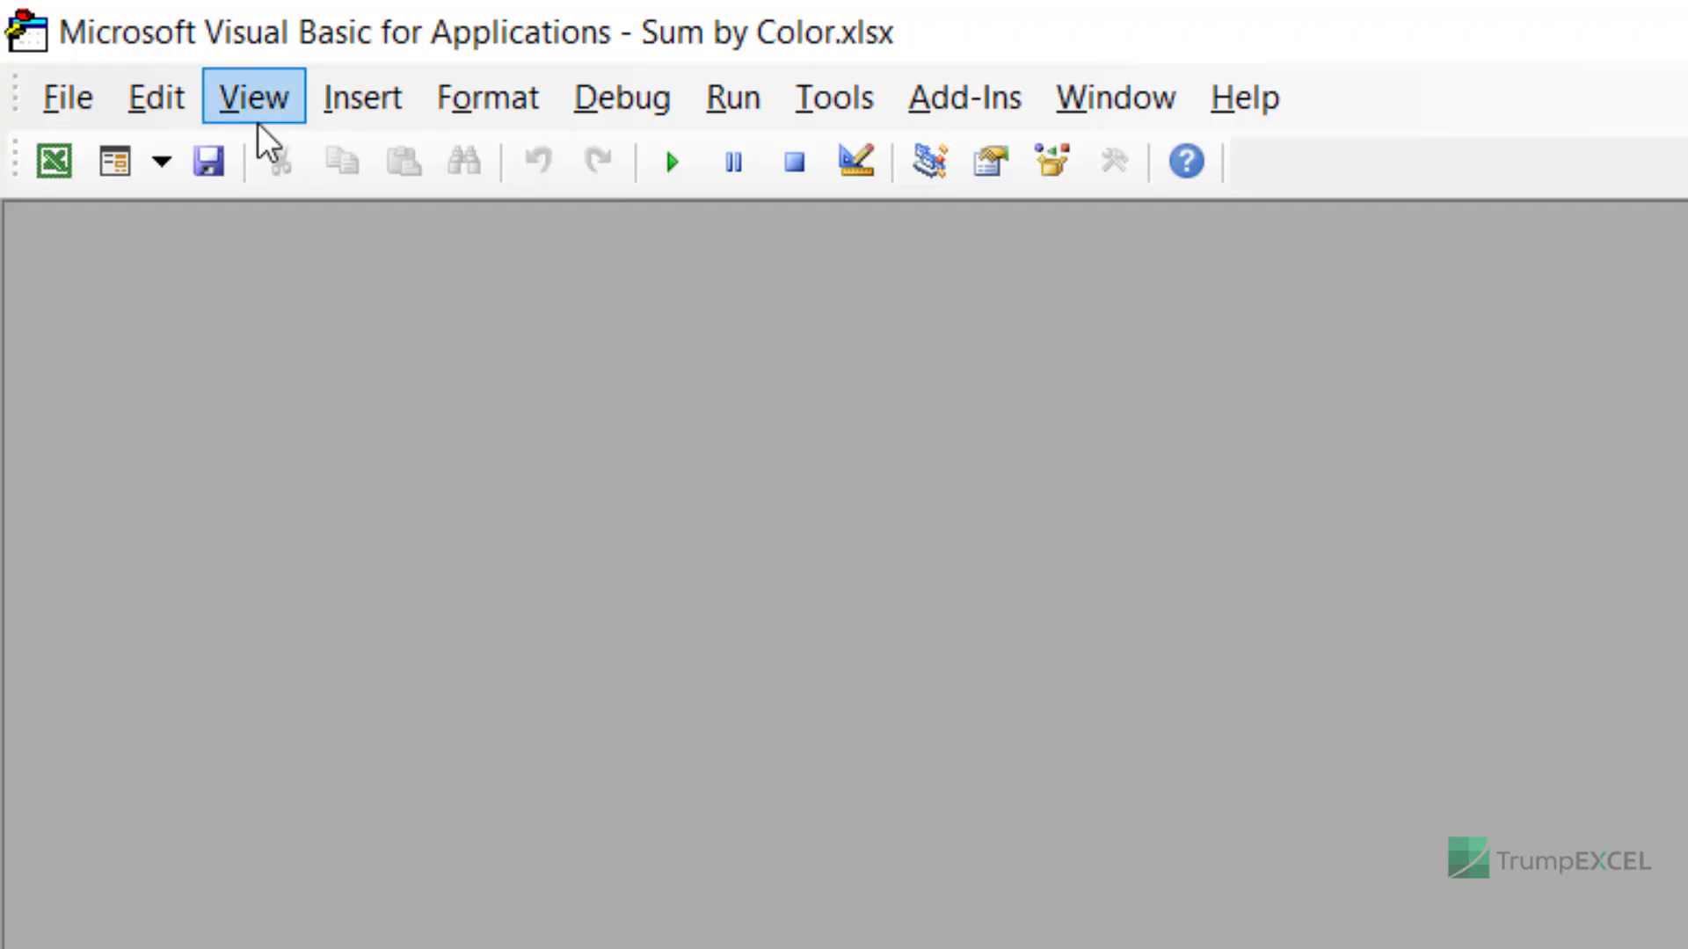
pyautogui.click(254, 99)
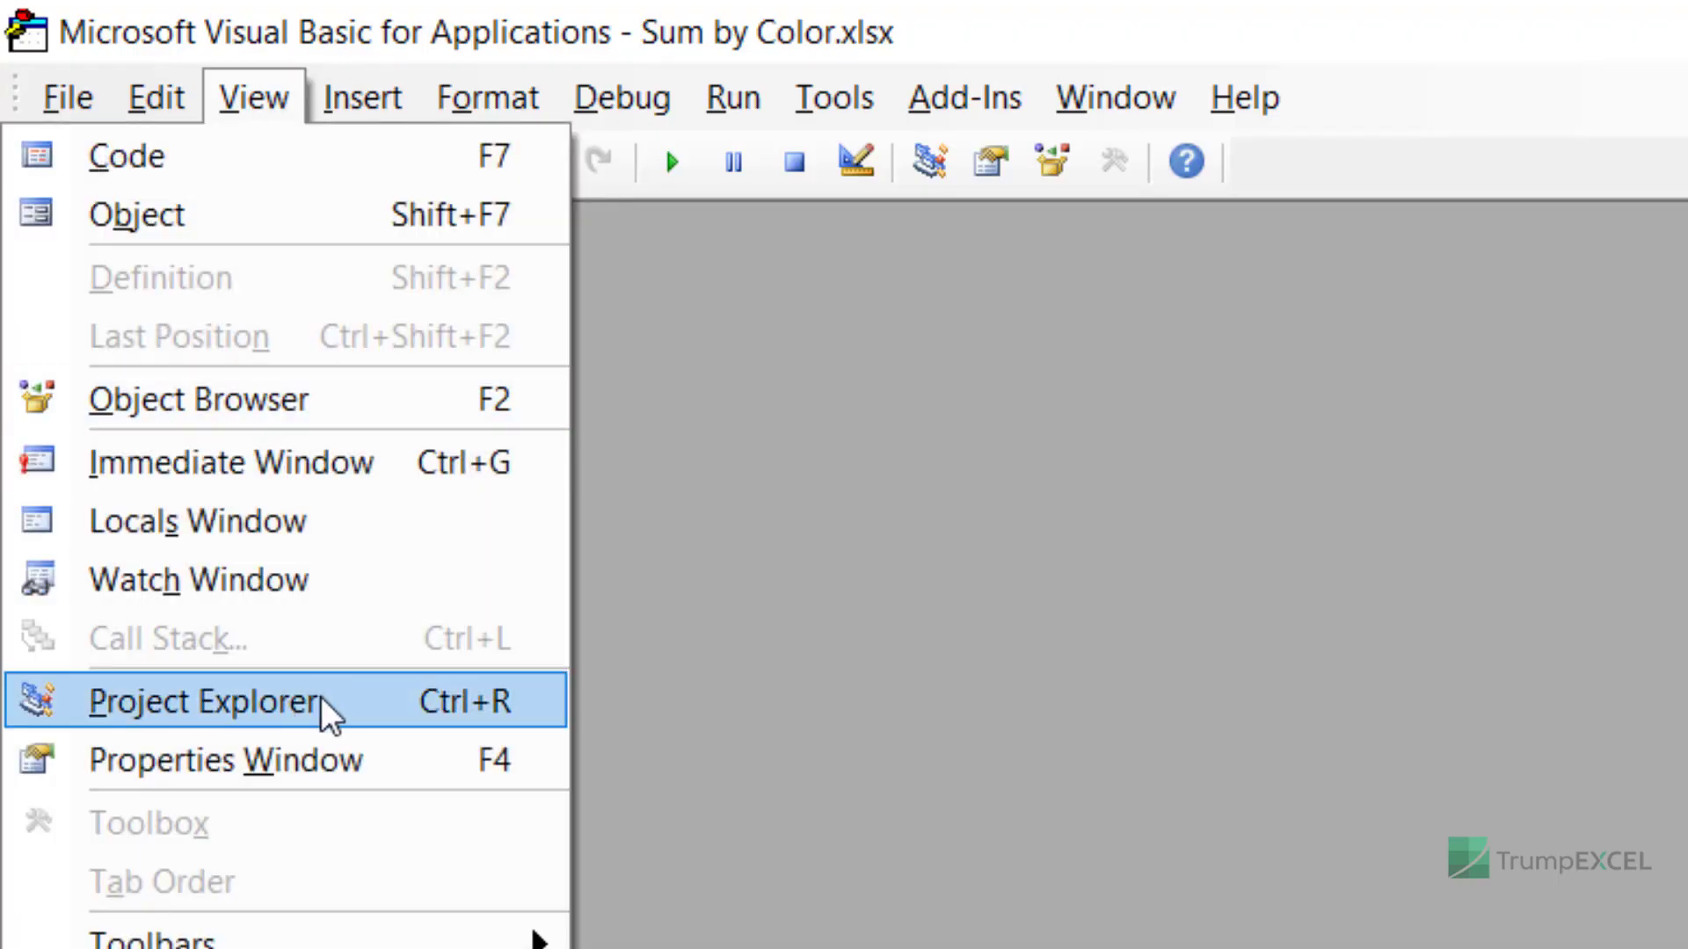
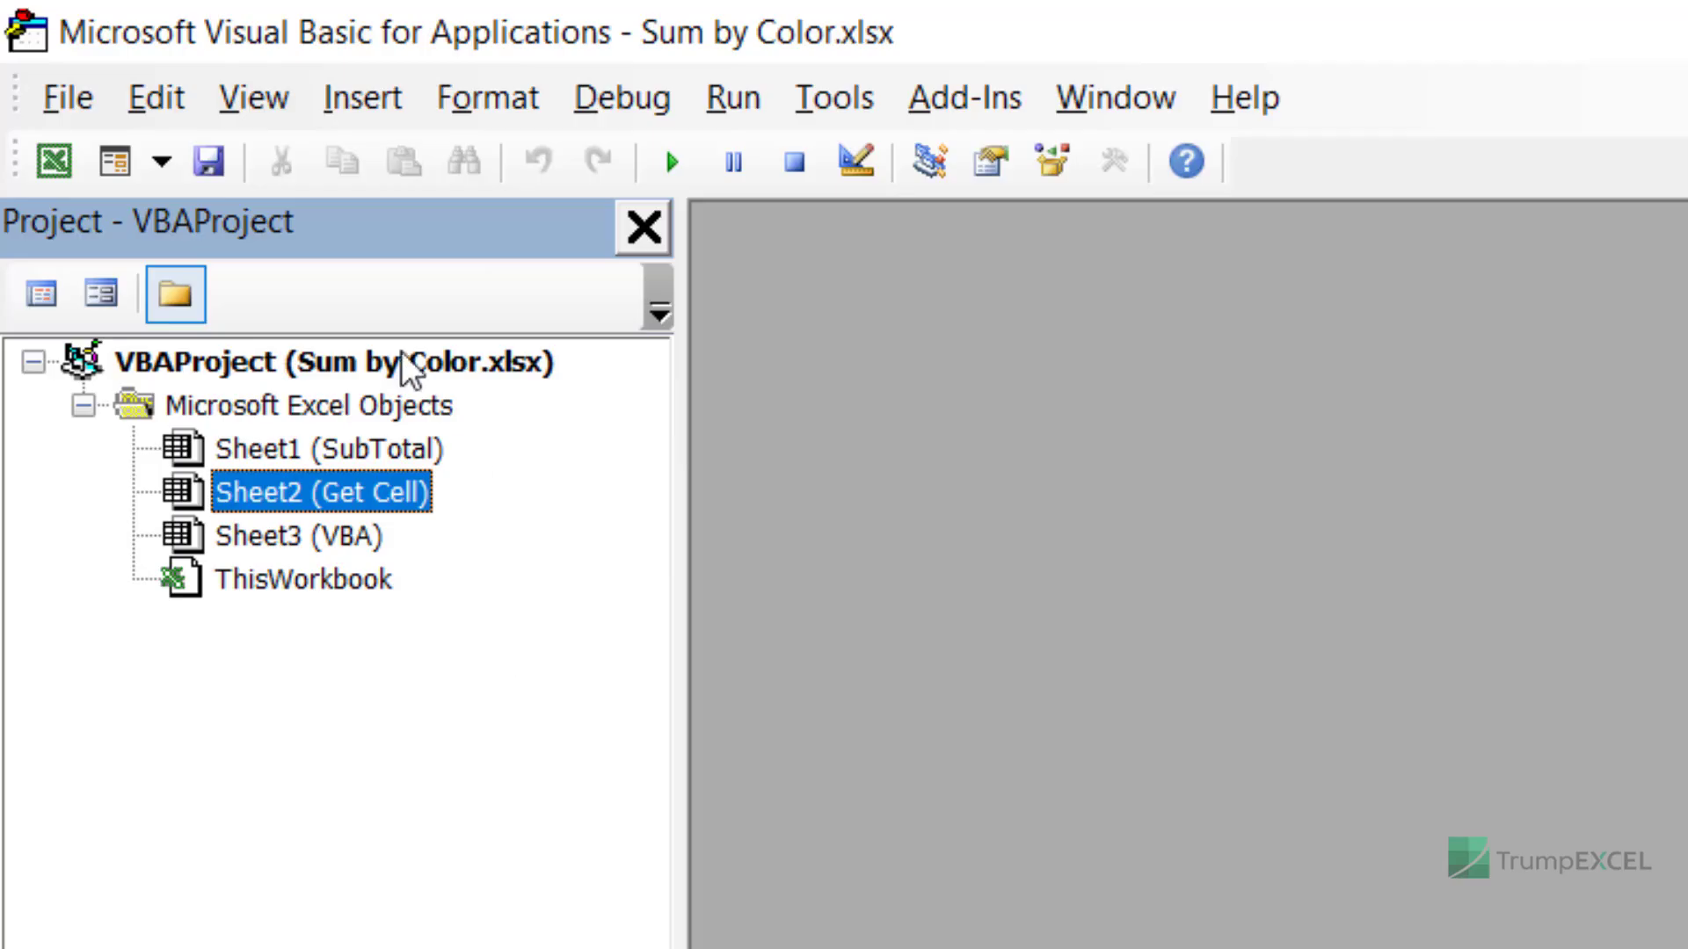
# - Insert a new module into the Sum by Color.xlsx project and paste the copied SumByColor function code into it
pyautogui.click(364, 101)
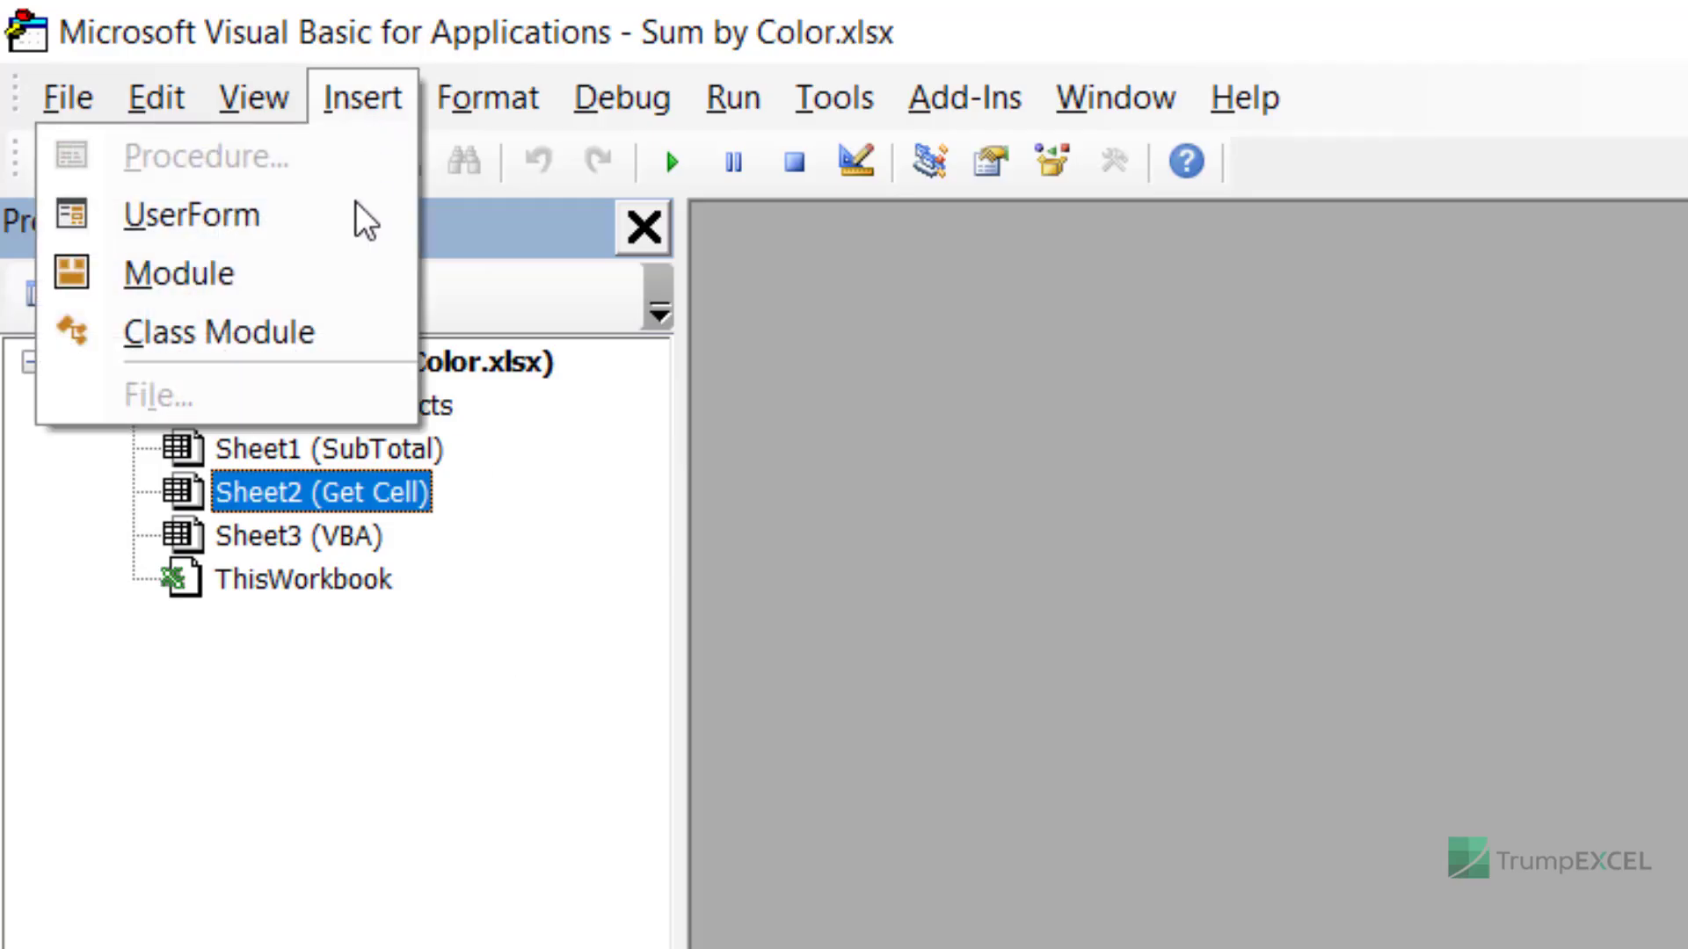
pyautogui.click(316, 276)
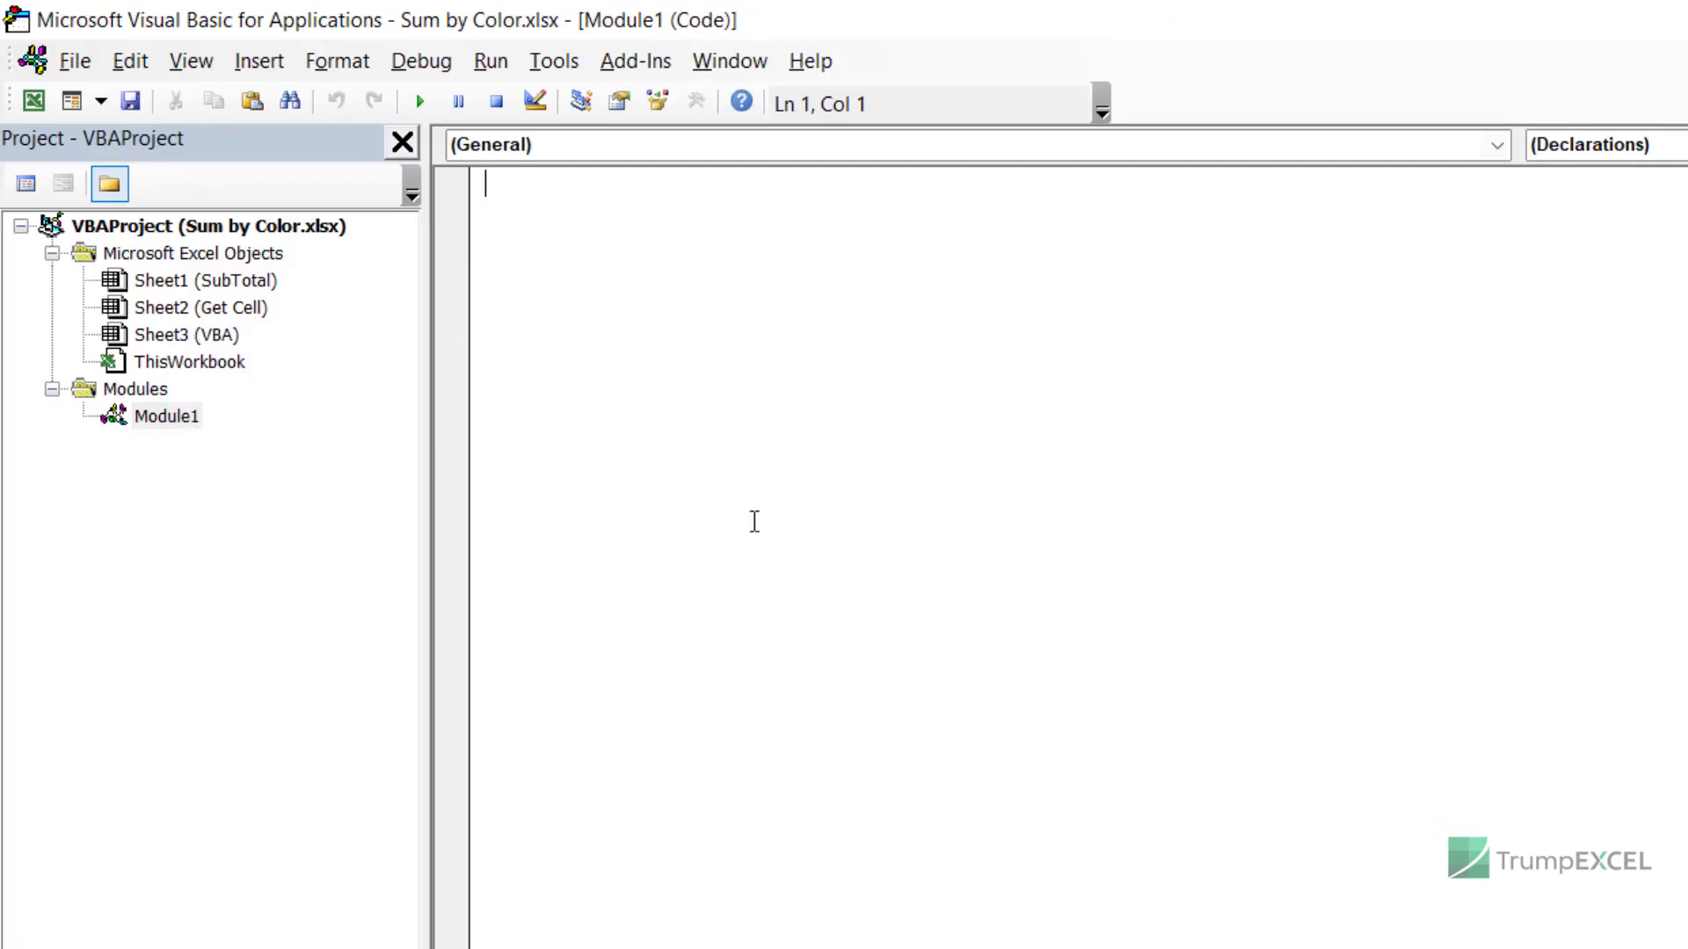
pyautogui.write("'Code created by Sumit Bansal from https://trumpexcel.com/ 'This VBA code created a function that can be used to sum cells based on color Function SumByColor(SumRange As Range, SumColor As Range) Dim SumColorValue As Integer Dim TotalSum As Long SumColorValue = SumColor.Interior.ColorIndex Set rCell = SumRange For Each rCell In SumRange If rCell.Interior.ColorIndex = SumColorValue Then TotalSum = TotalSum + rCell.Value End If Next rCell SumByColor = TotalSum End Function")
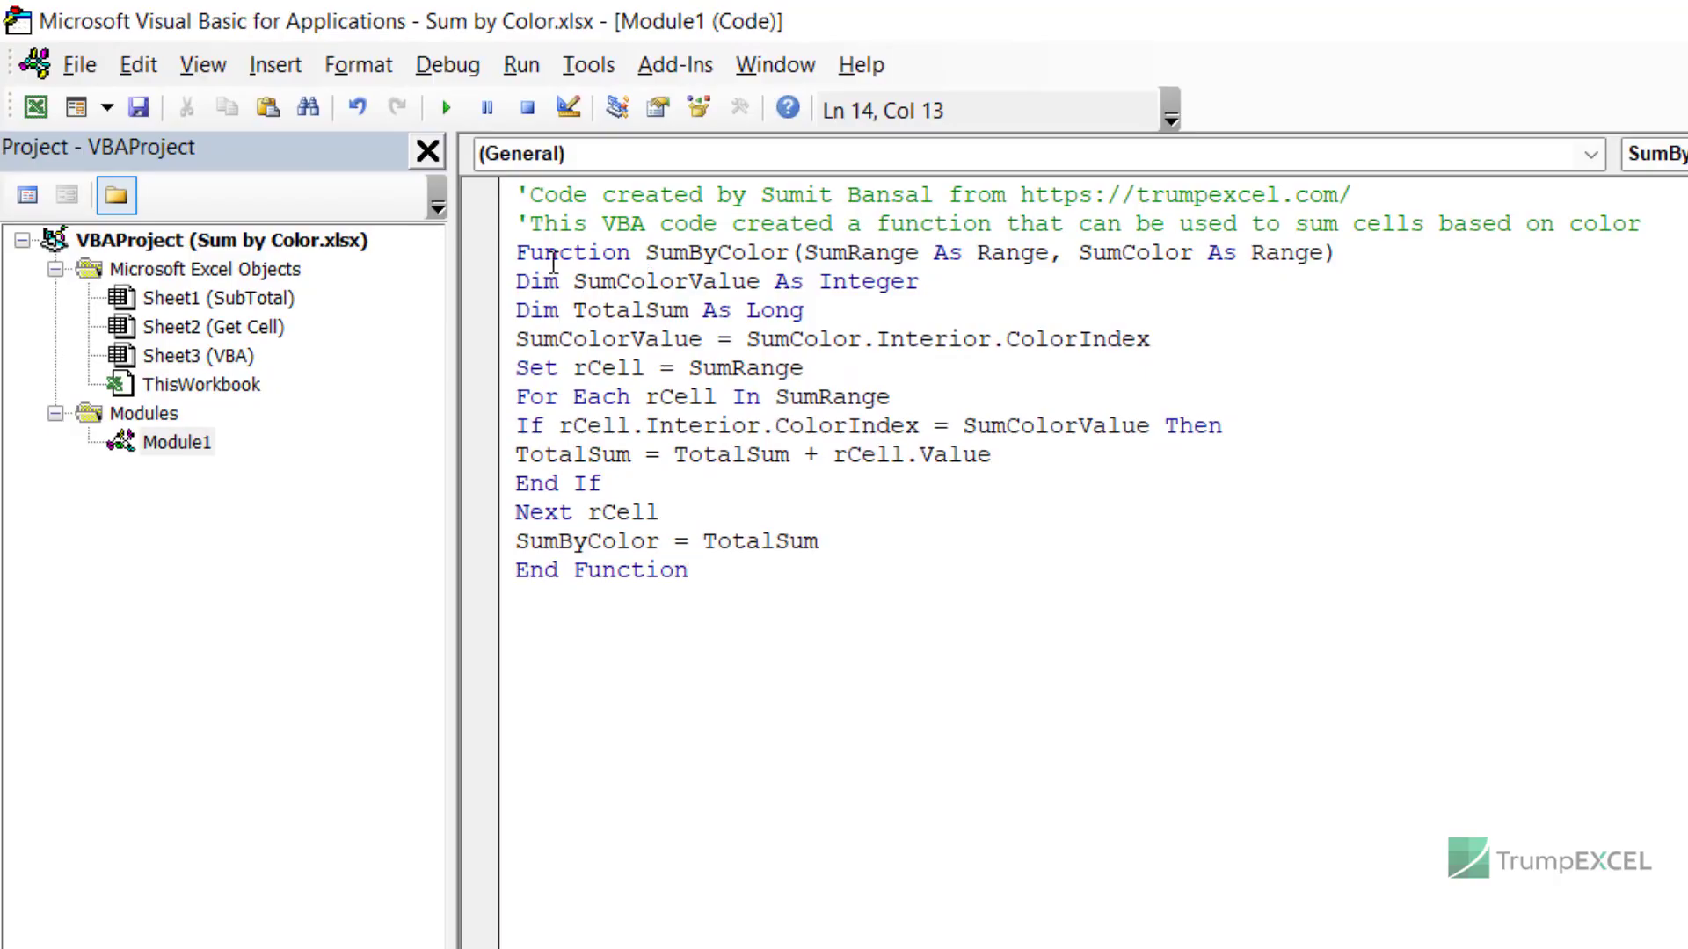
# - Highlight the Function keyword and the SumByColor name in the code's declaration line to examine them
pyautogui.moveTo(516, 252); pyautogui.dragTo(614, 251)
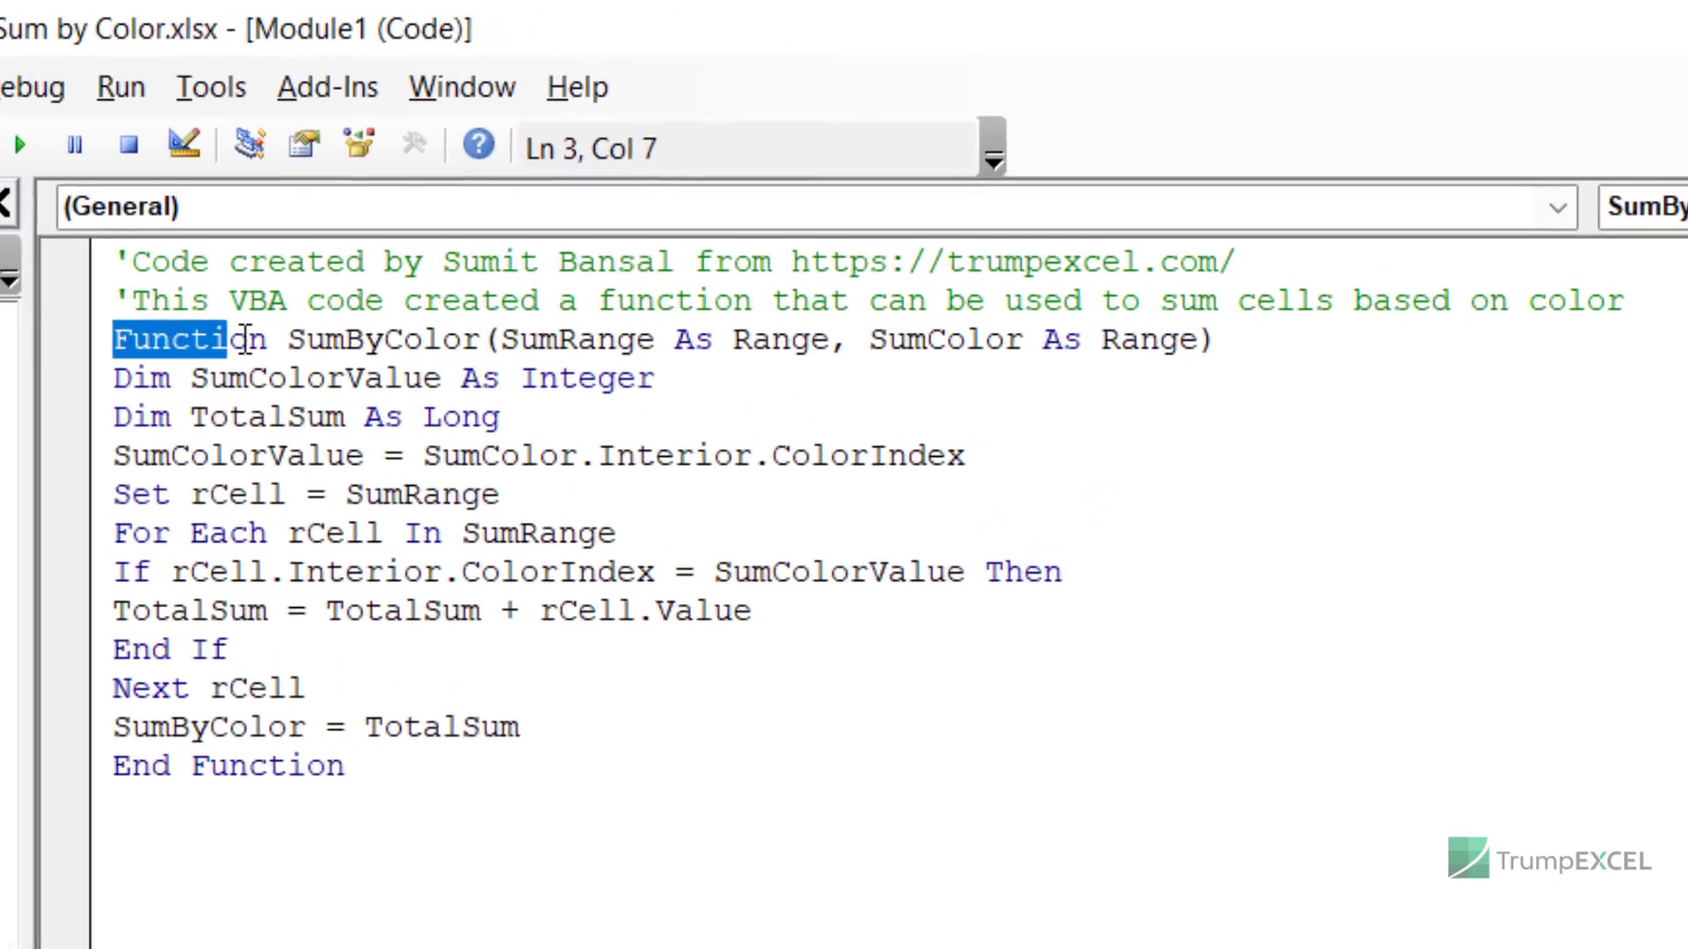
pyautogui.moveTo(245, 339); pyautogui.dragTo(484, 323)
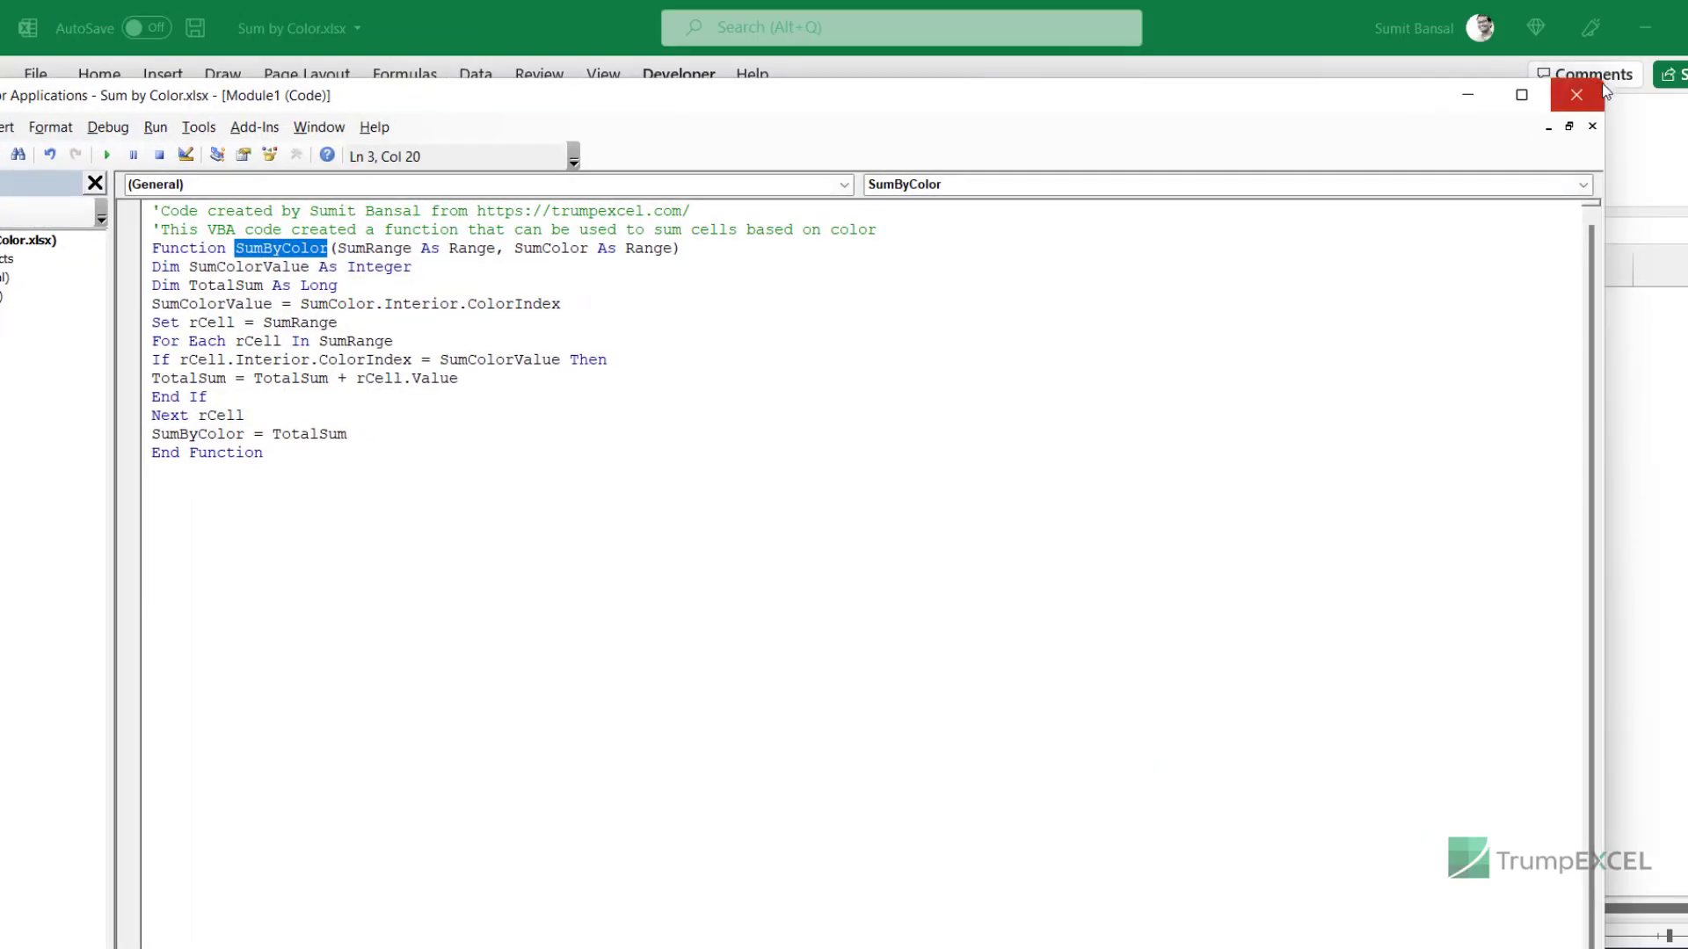
# - Narrow the Visual Basic editor window, place it beside the sales data to view both, and return to the worksheet
pyautogui.moveTo(1606, 237); pyautogui.dragTo(994, 259)
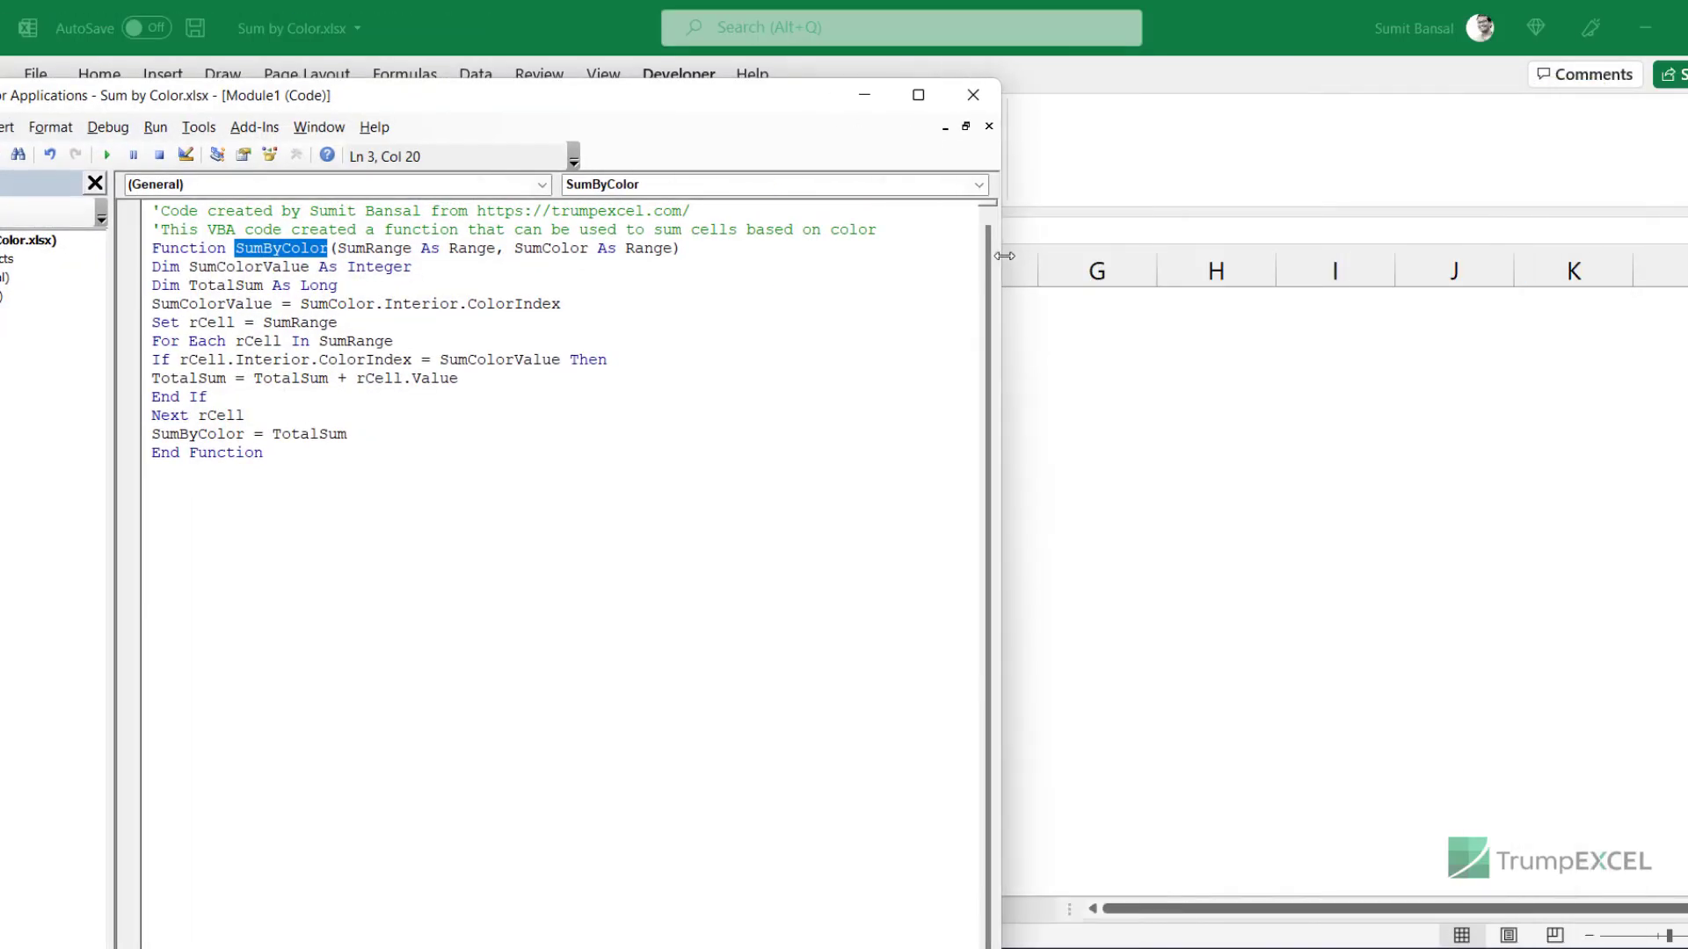
pyautogui.moveTo(741, 108); pyautogui.dragTo(1496, 6)
pyautogui.doubleClick(1498, 2)
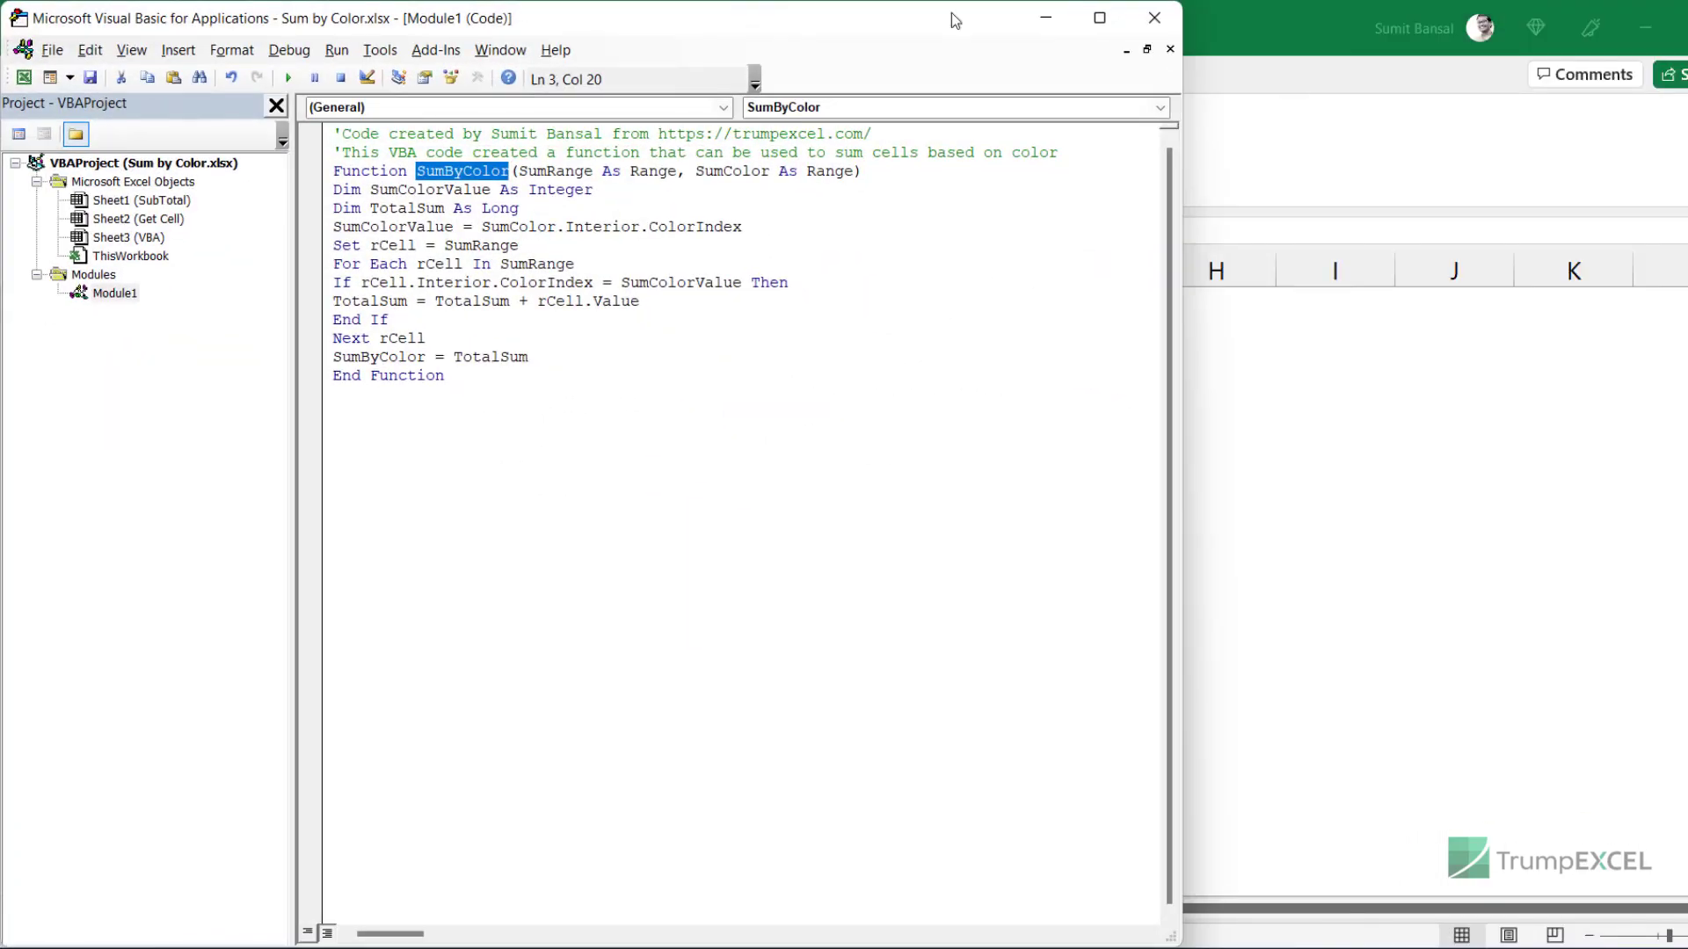
pyautogui.moveTo(821, 26); pyautogui.dragTo(1342, 14)
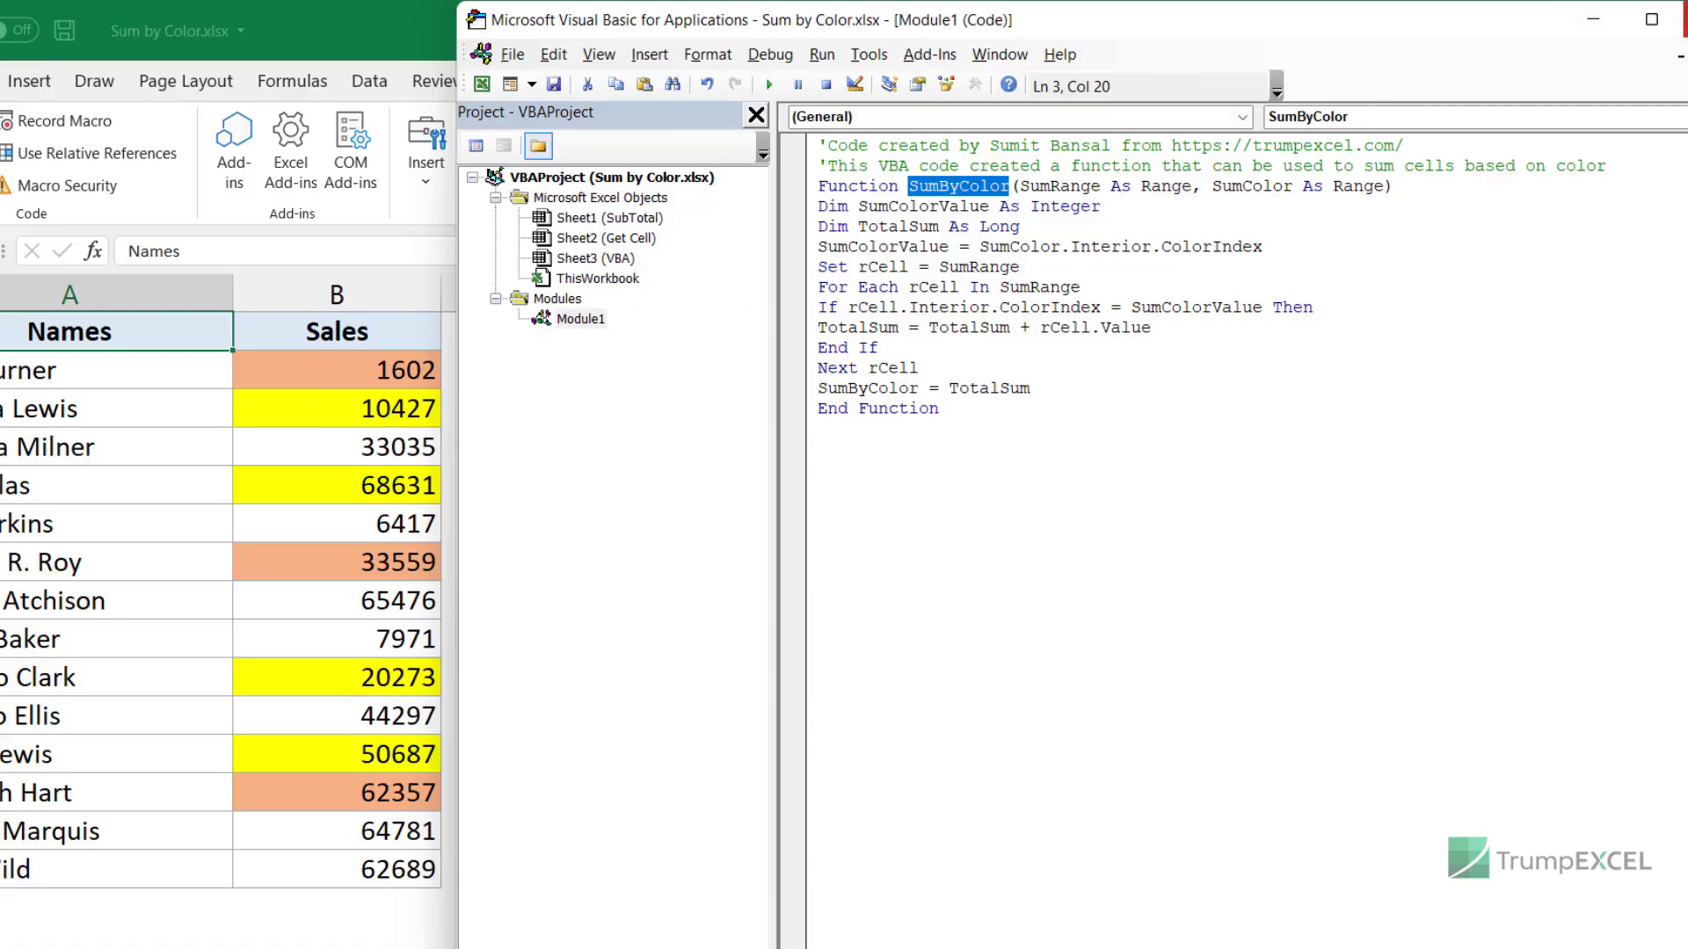
pyautogui.hotkey('alt', 'q')
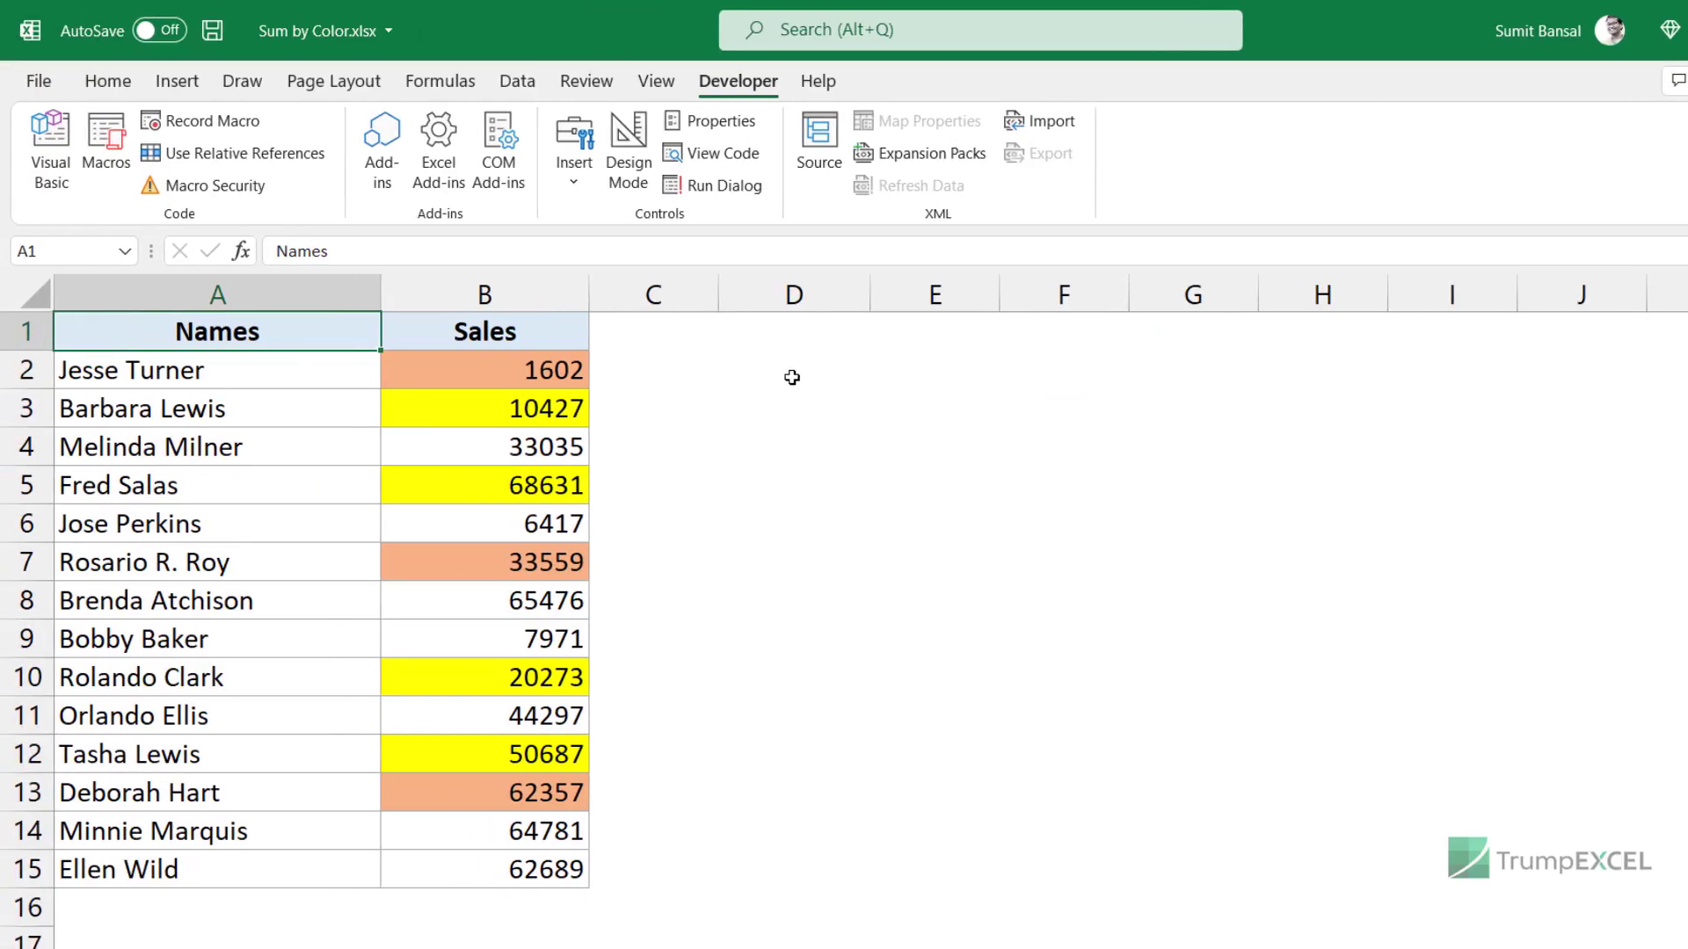
pyautogui.click(796, 378)
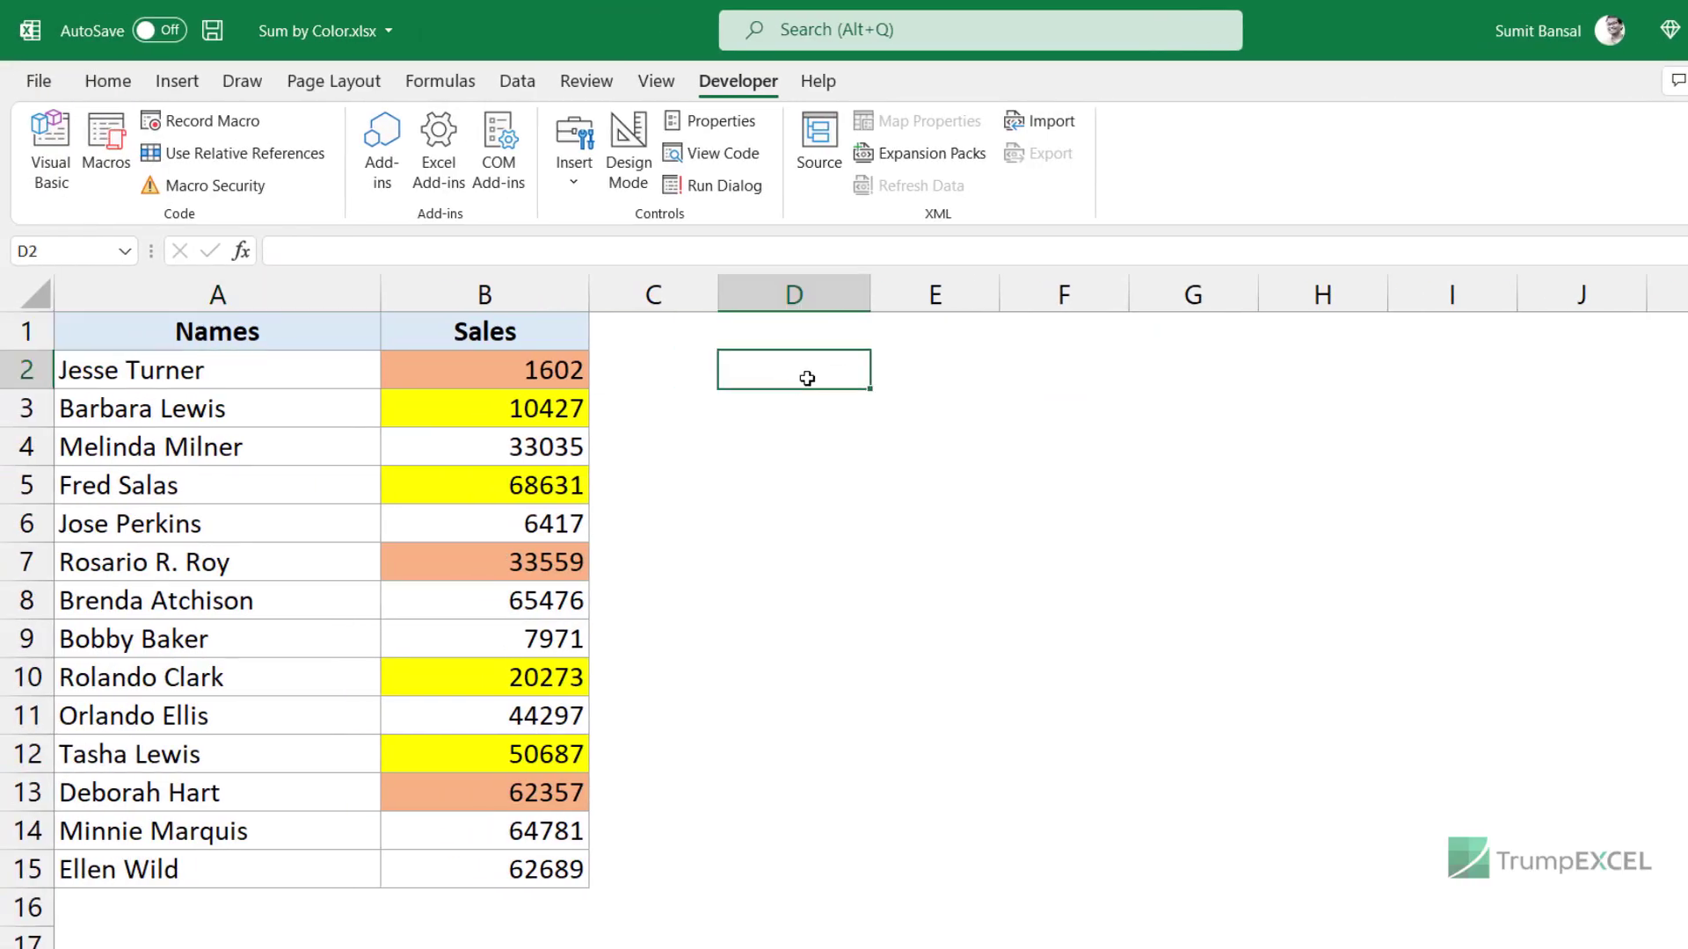
pyautogui.write('=sum')
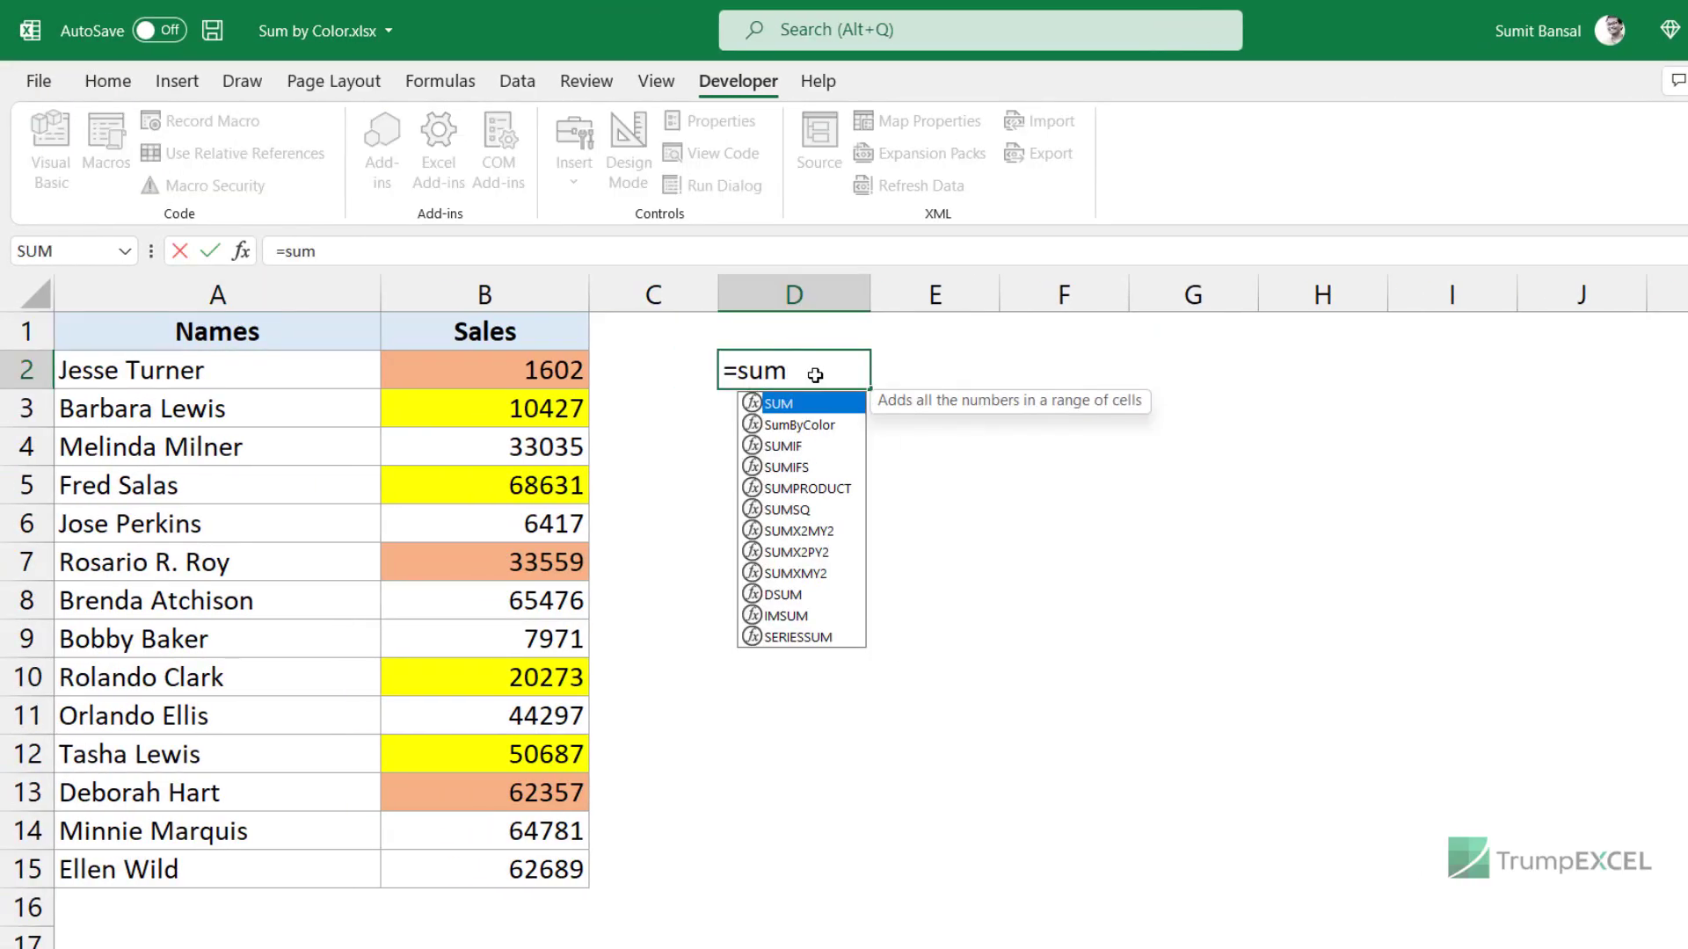
pyautogui.write('by')
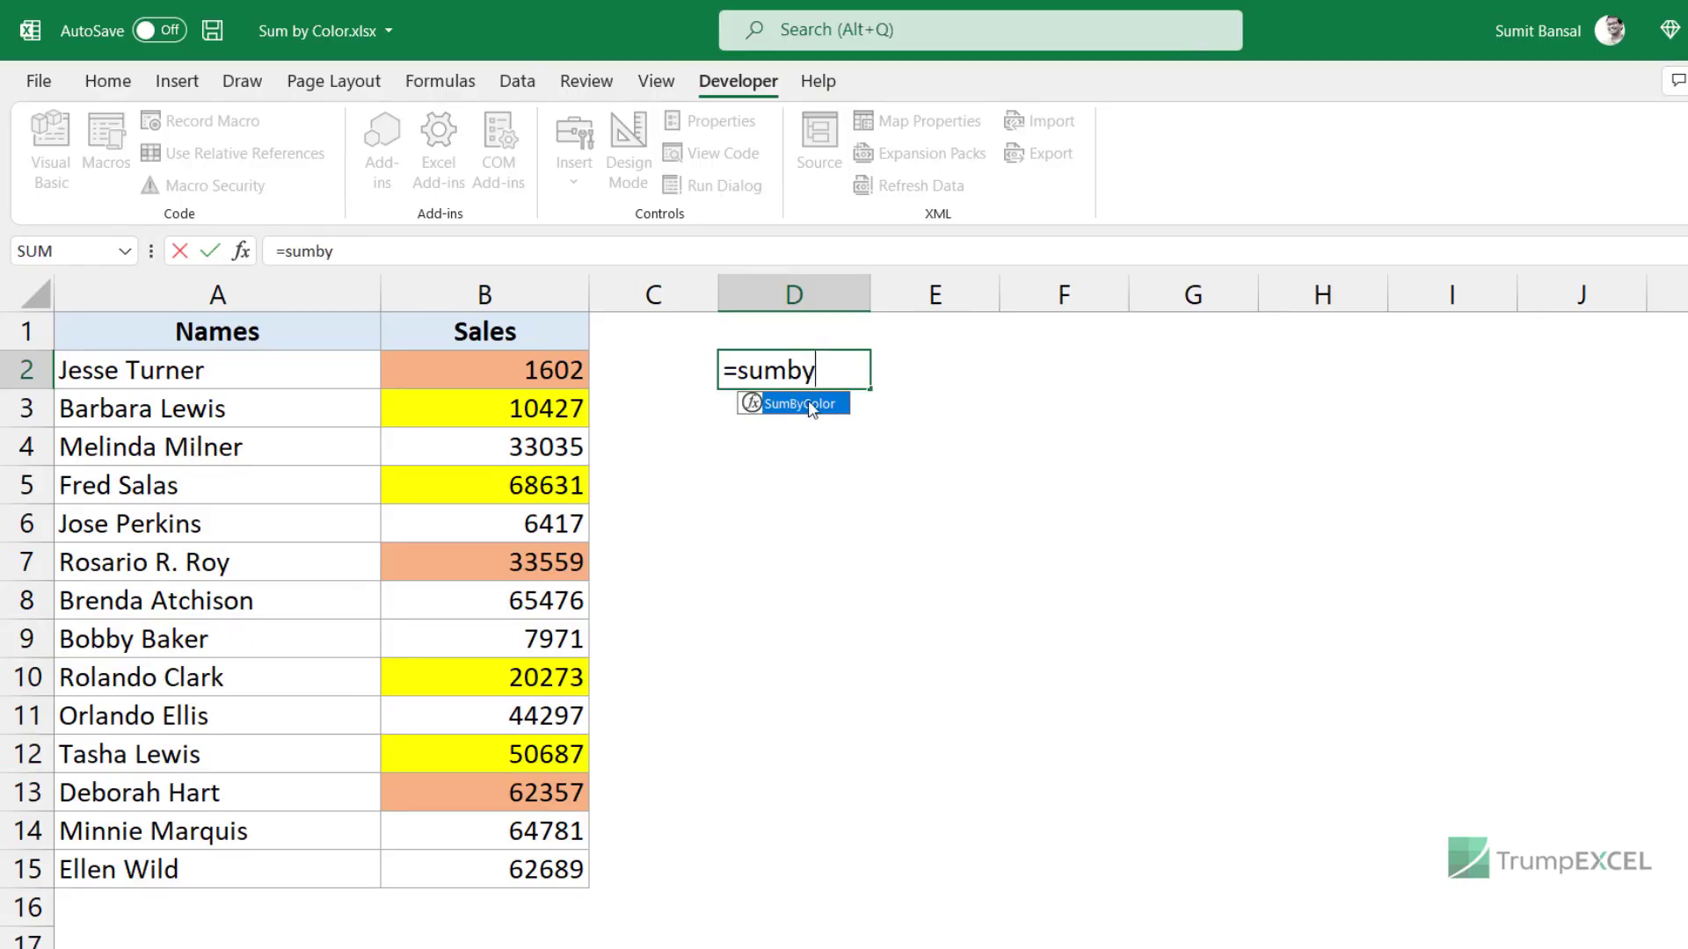
pyautogui.press('Escape')
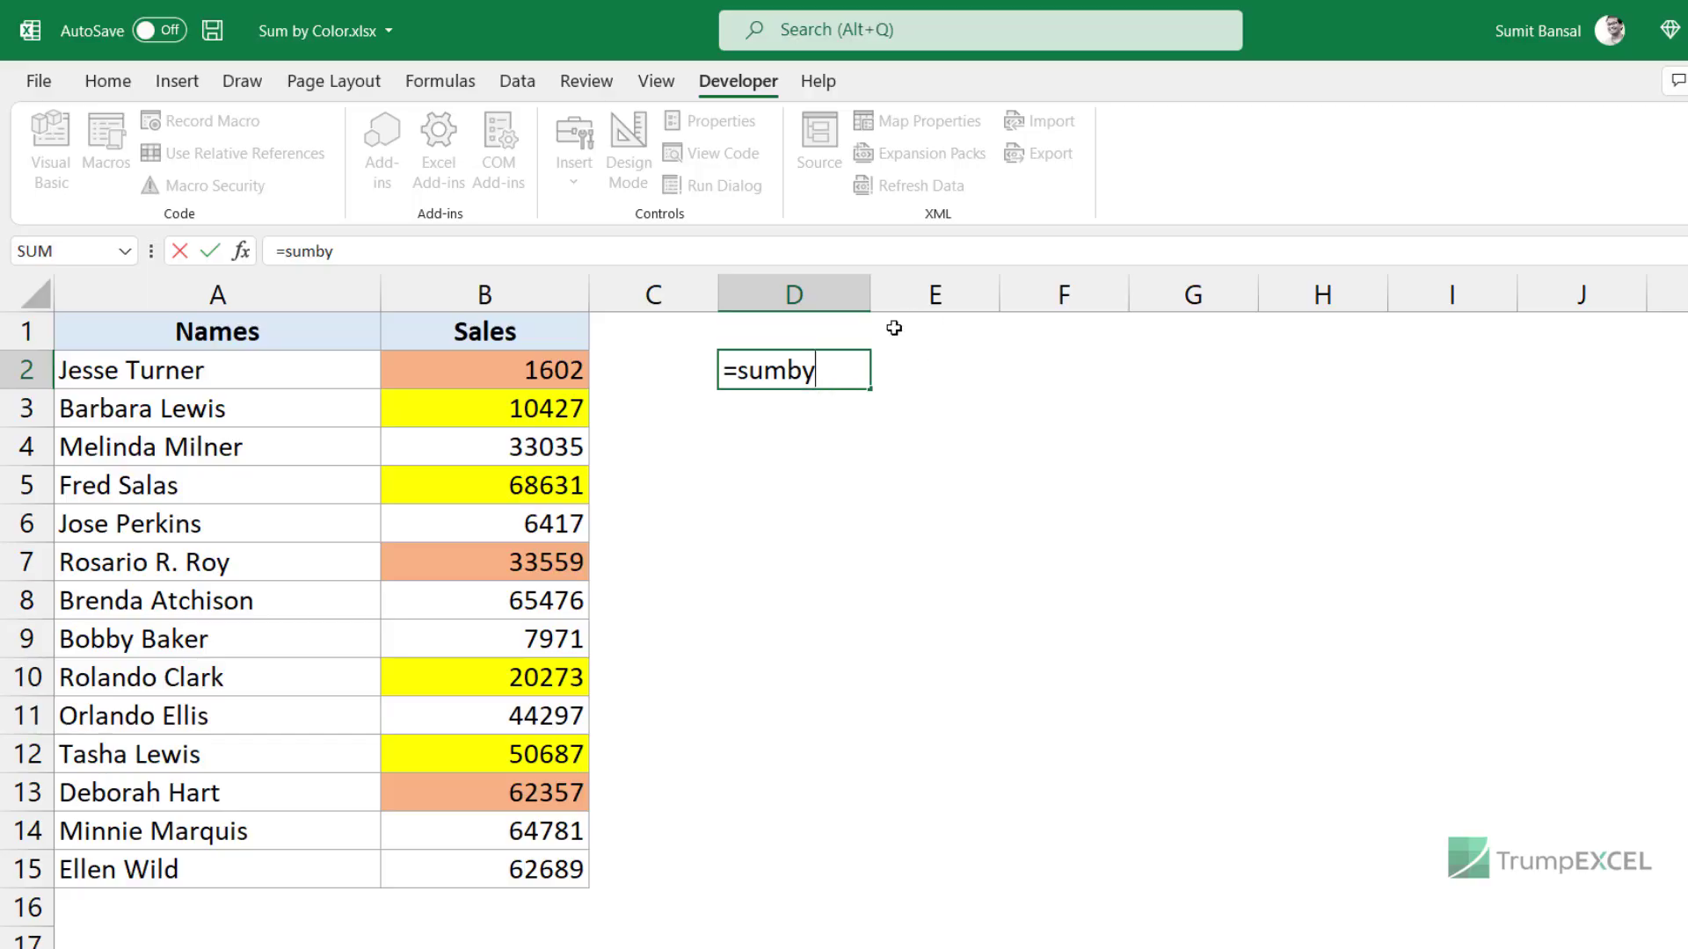
pyautogui.press('Escape')
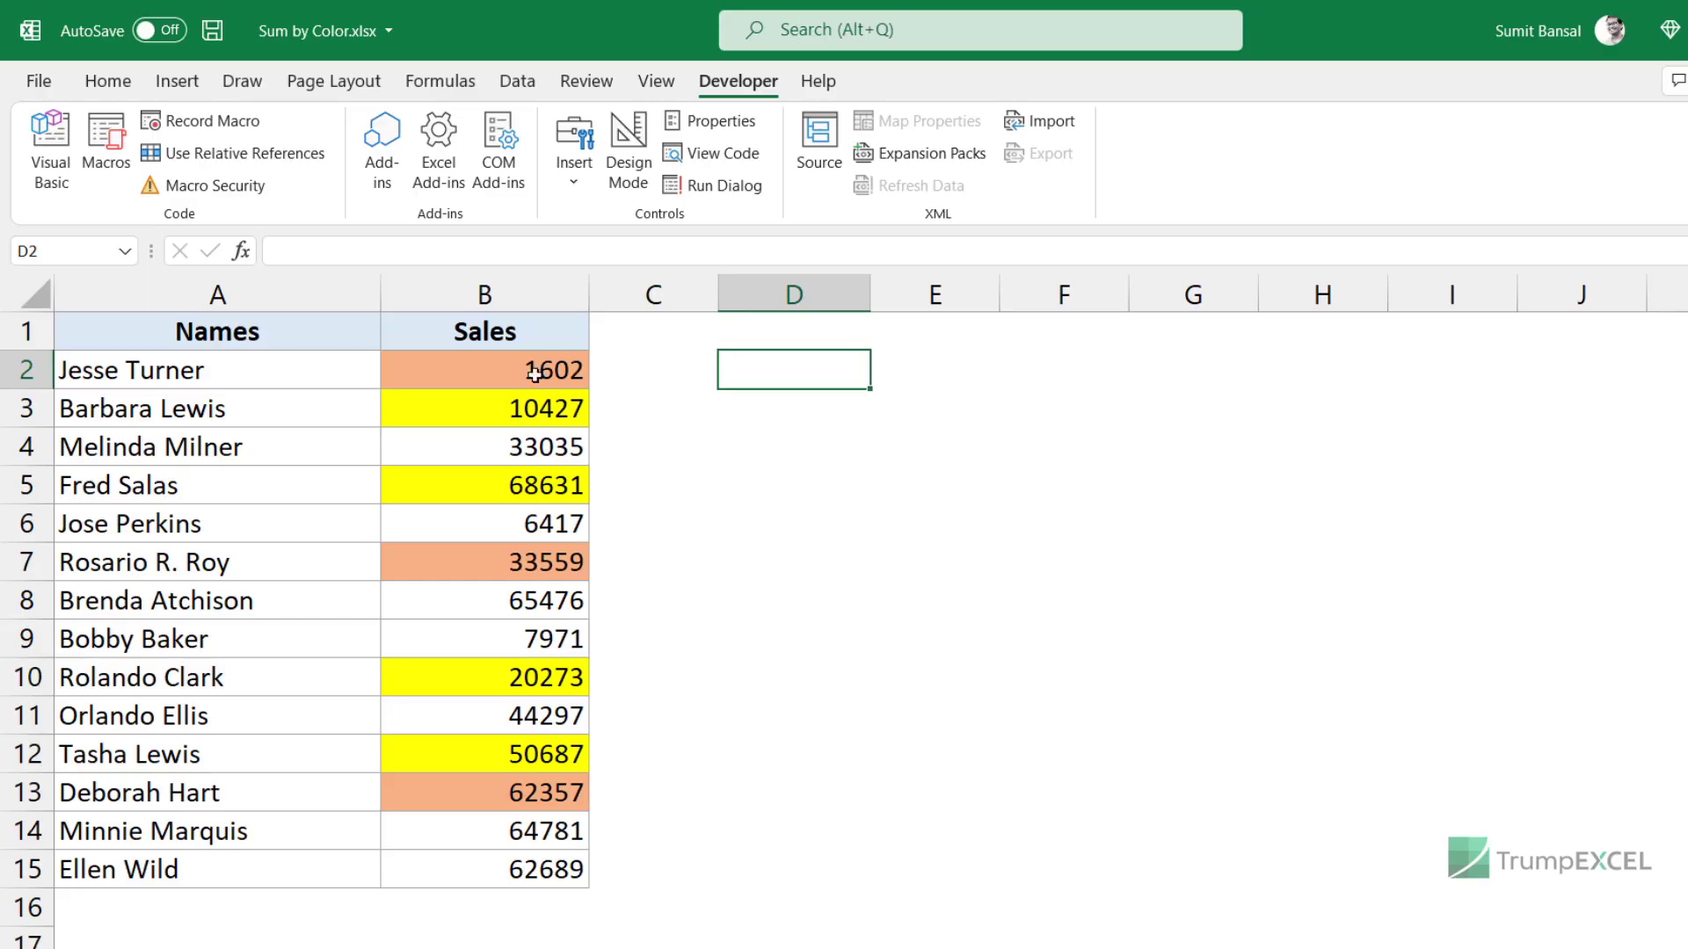
# - Copy cell B2 and paste only its formatting into cell D2 to reproduce its orange fill
pyautogui.click(473, 380)
pyautogui.rightClick(473, 381)
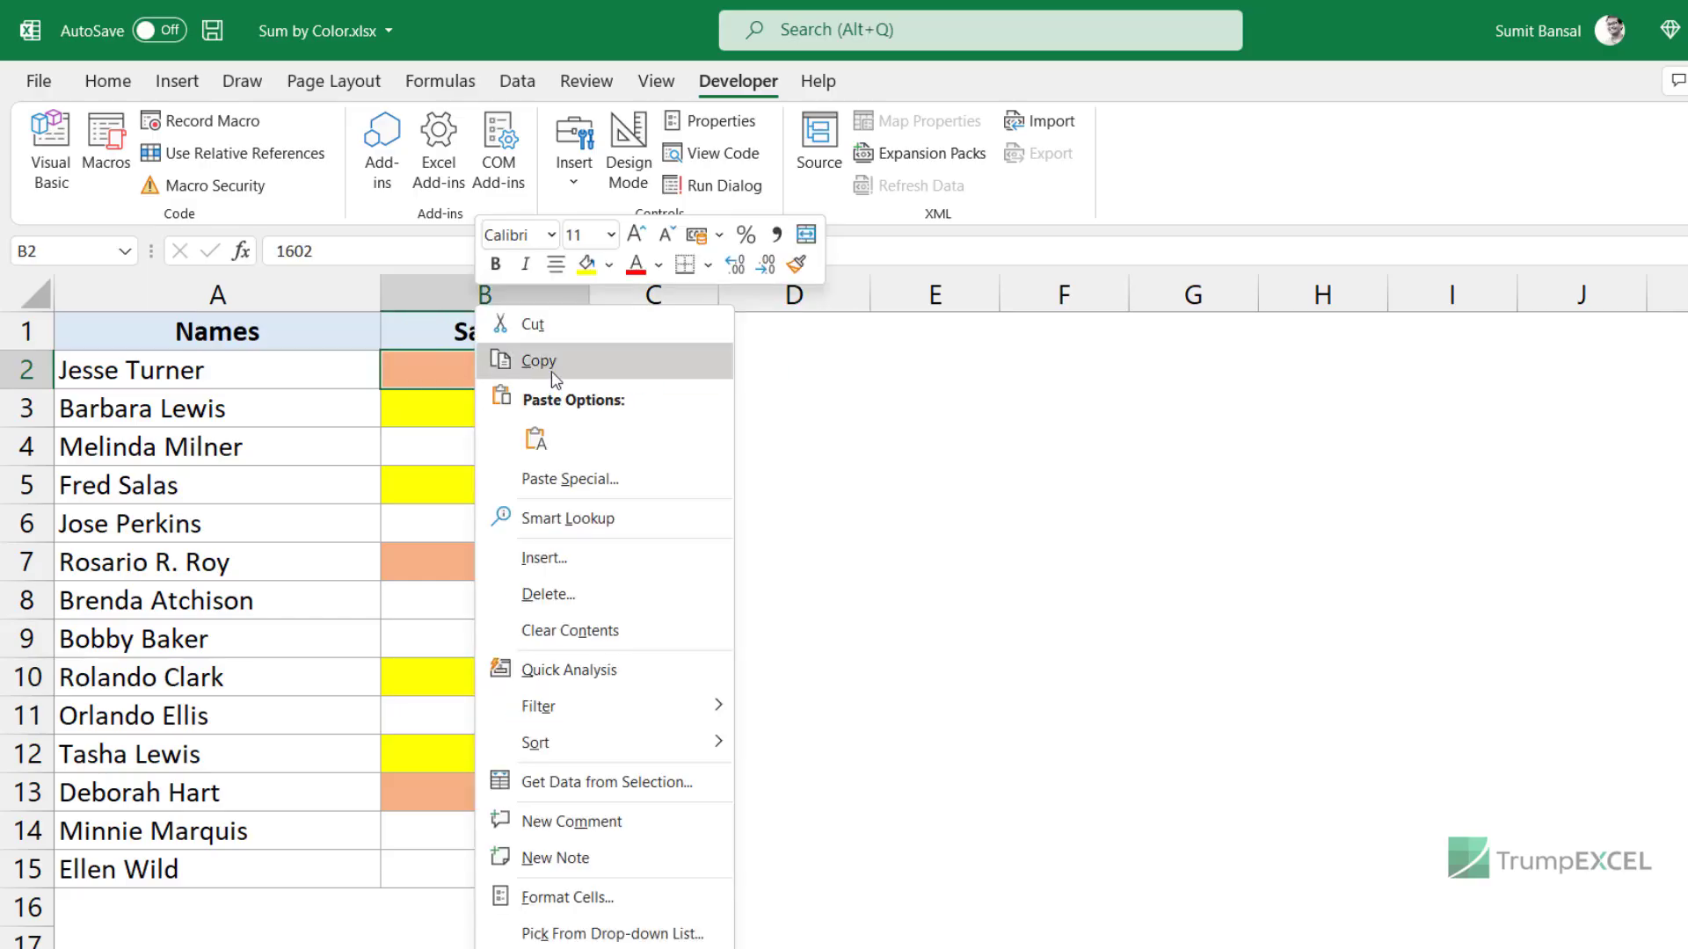
pyautogui.click(527, 358)
pyautogui.click(789, 369)
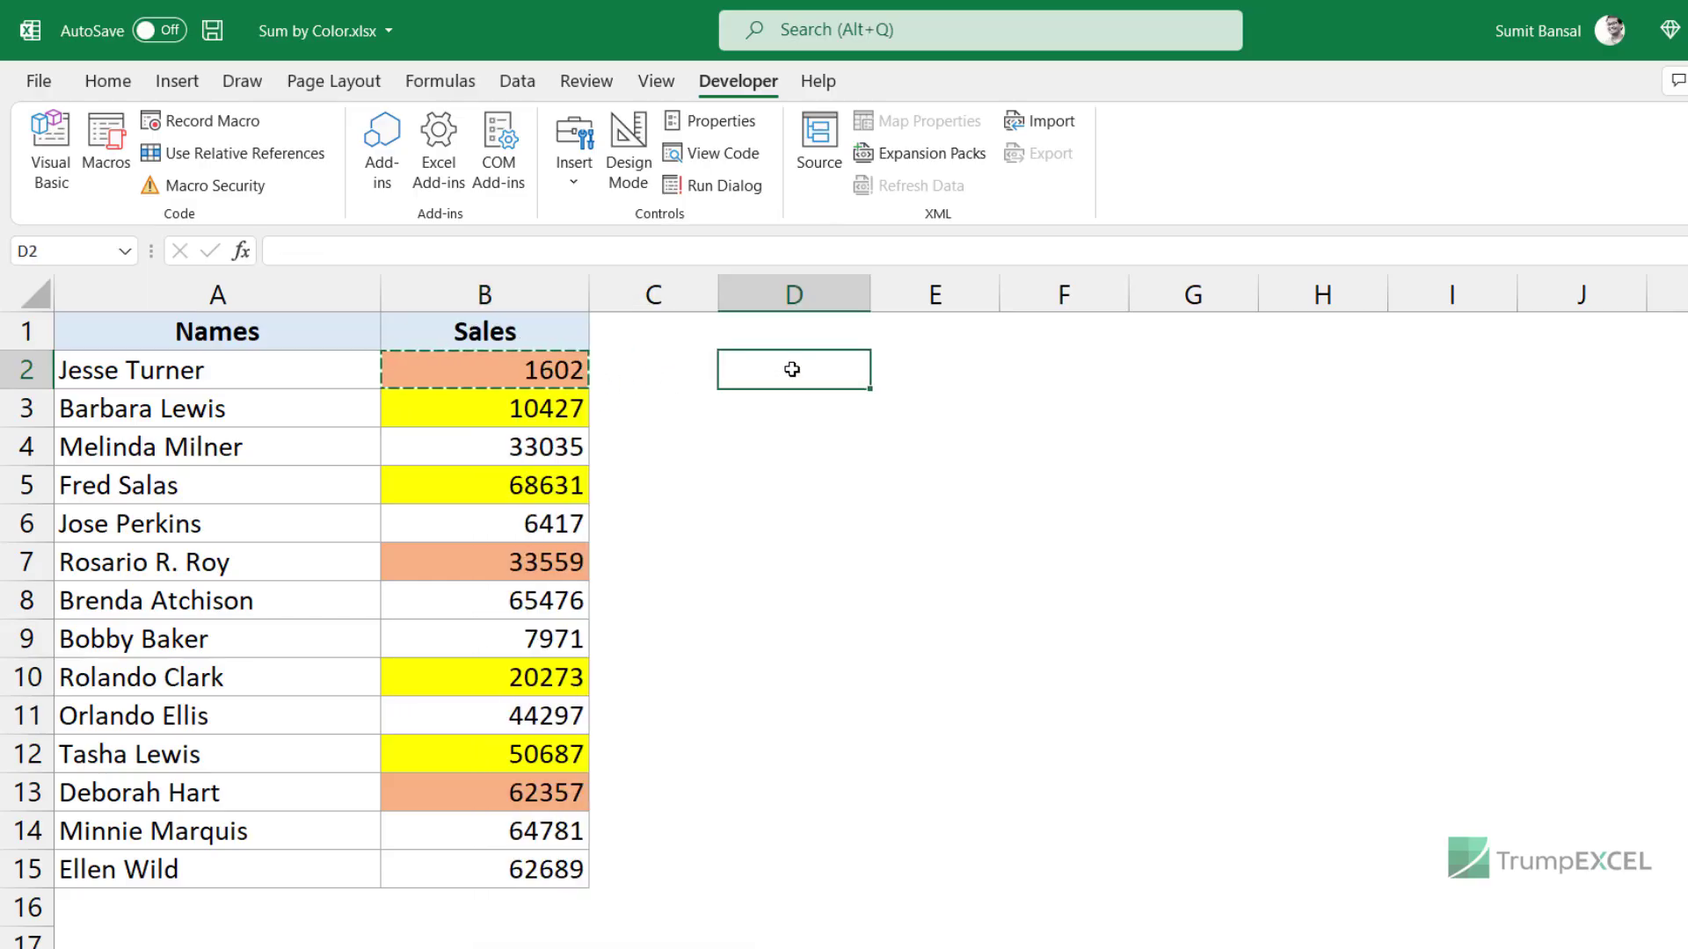
pyautogui.rightClick(772, 371)
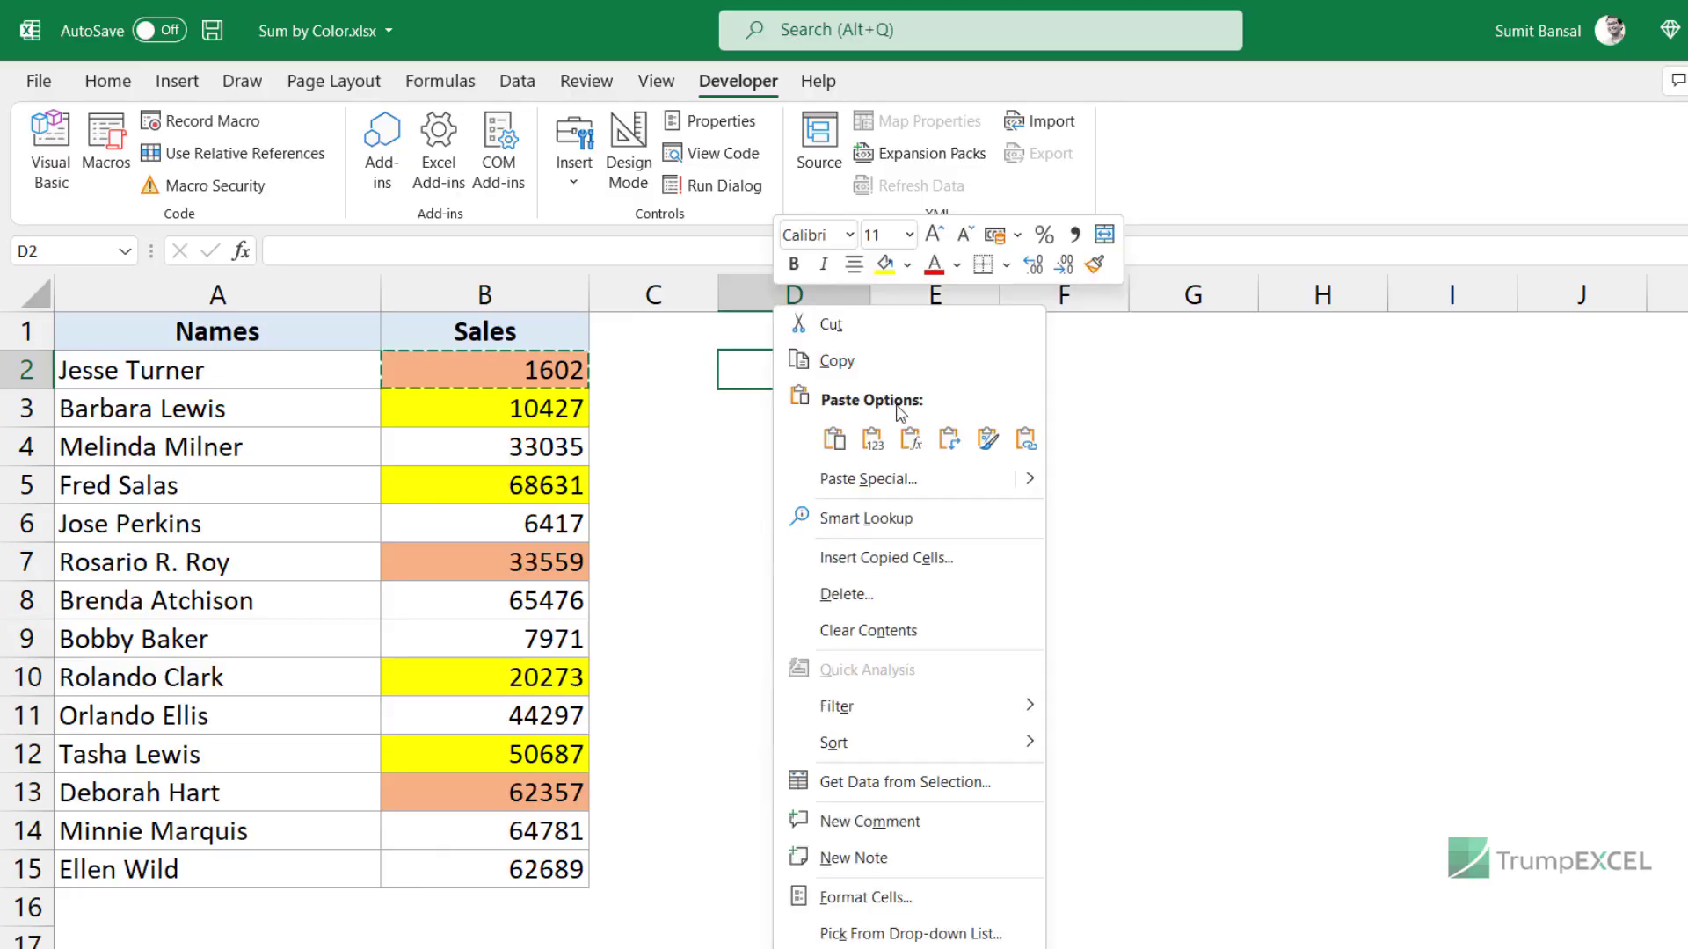
pyautogui.click(978, 439)
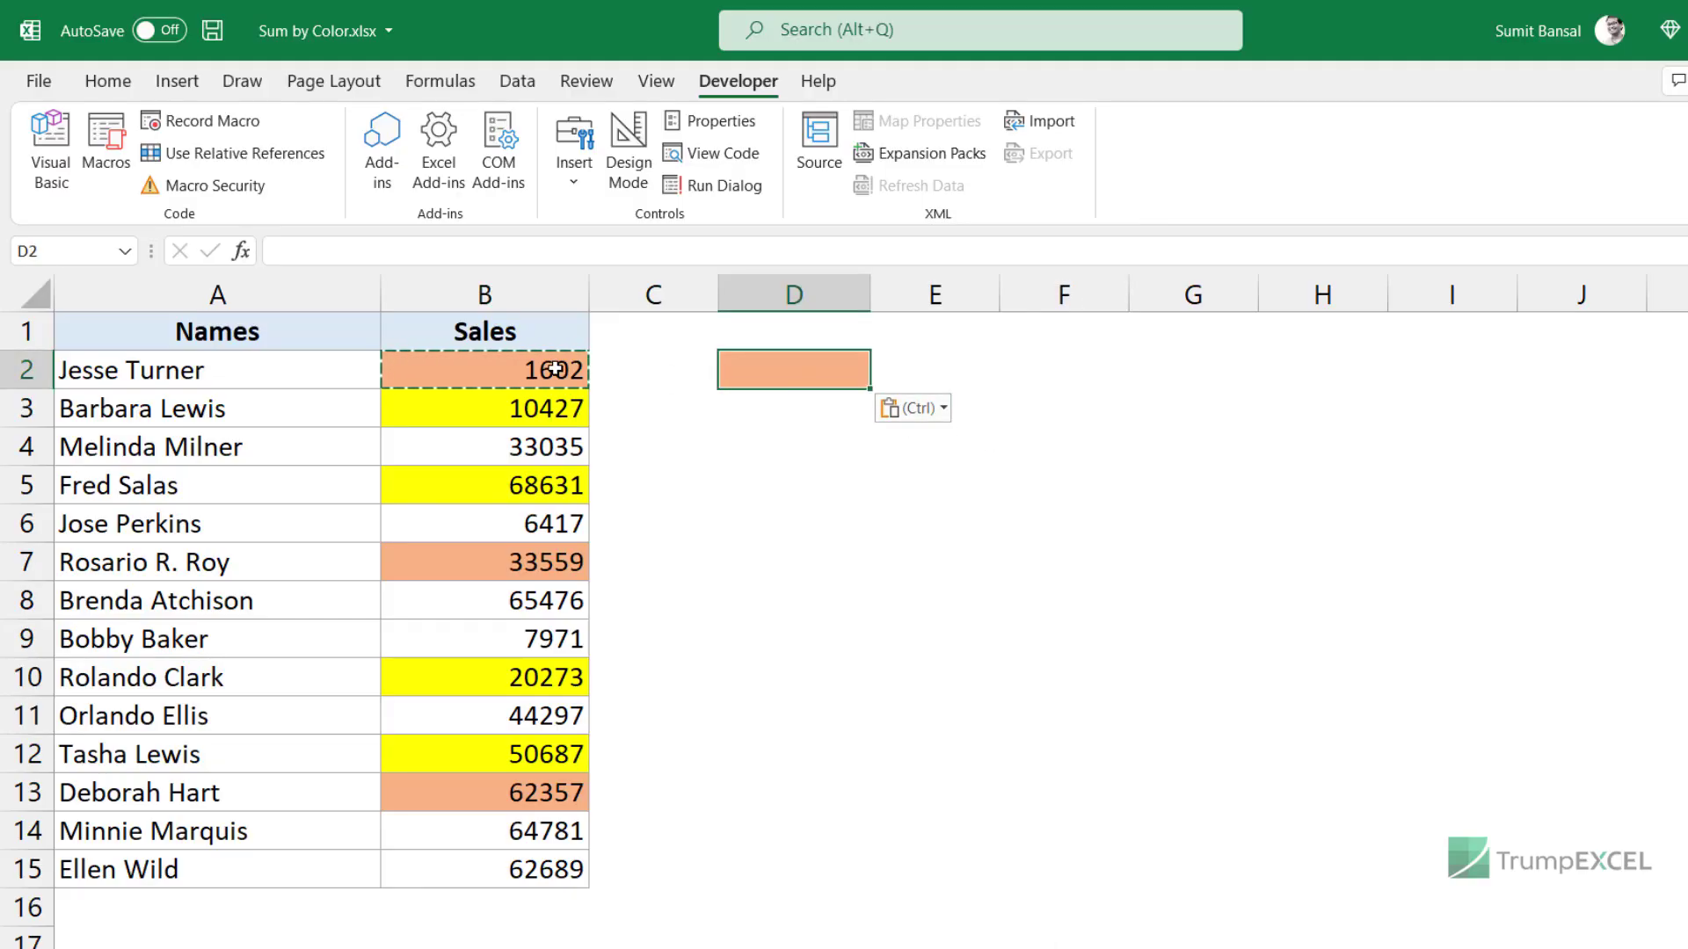
# - Copy cell B3 and paste only its formatting into cell D3 to reproduce its yellow fill
pyautogui.click(516, 415)
pyautogui.hotkey('ctrl', 'c')
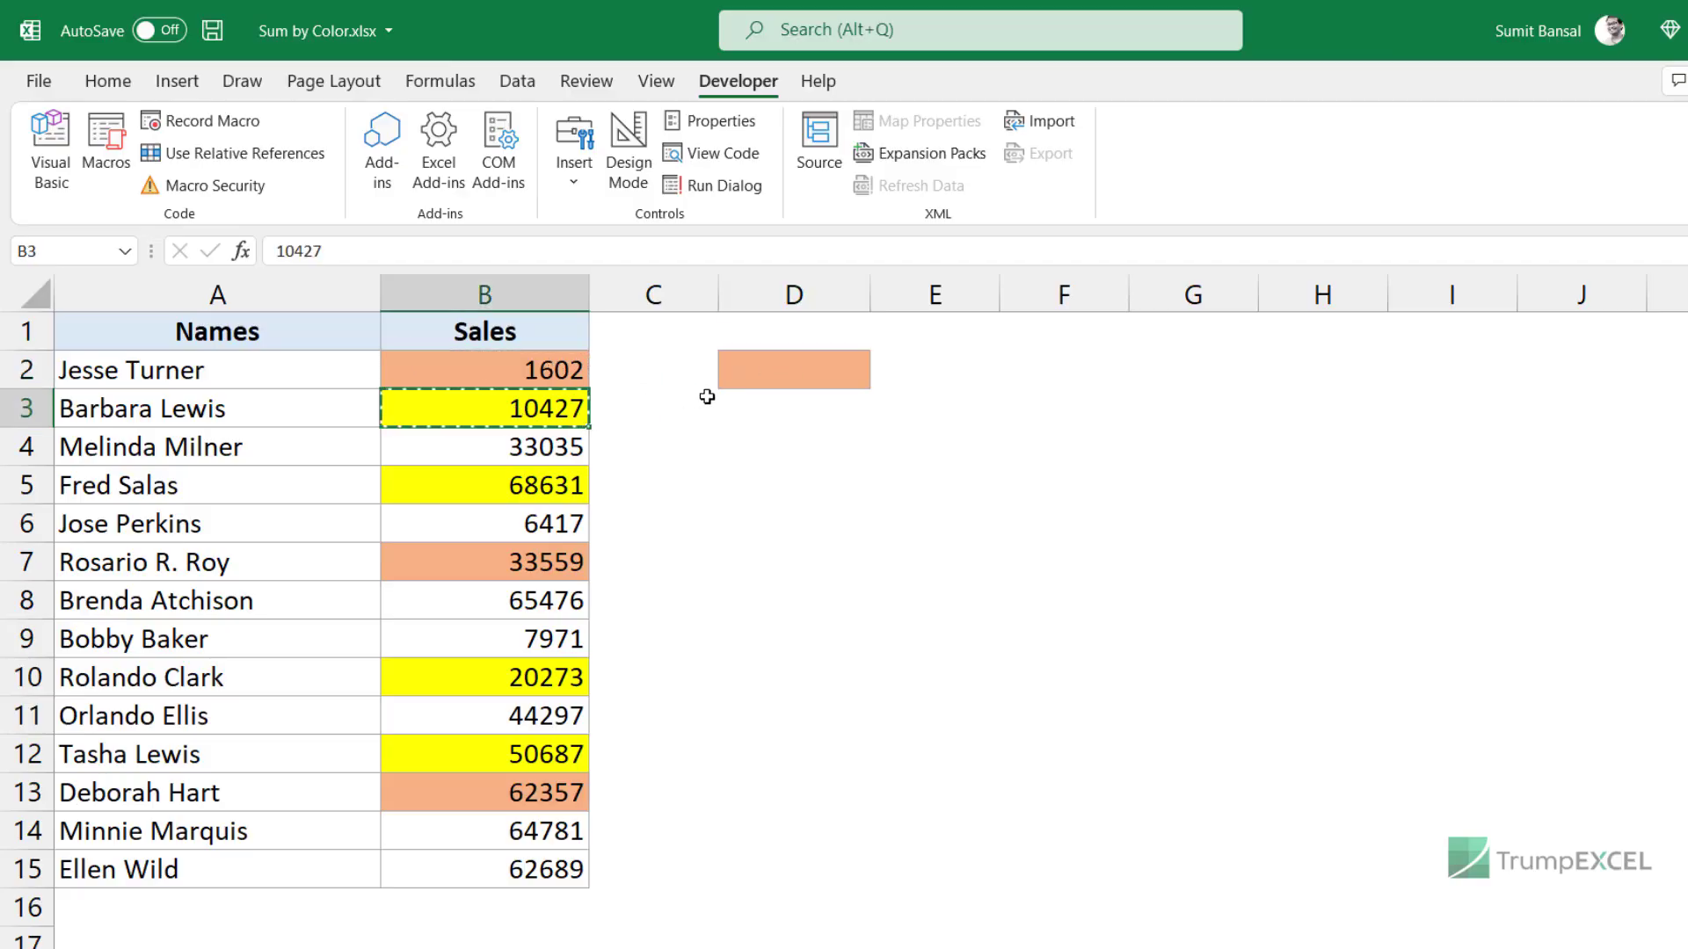
pyautogui.rightClick(772, 407)
pyautogui.click(986, 439)
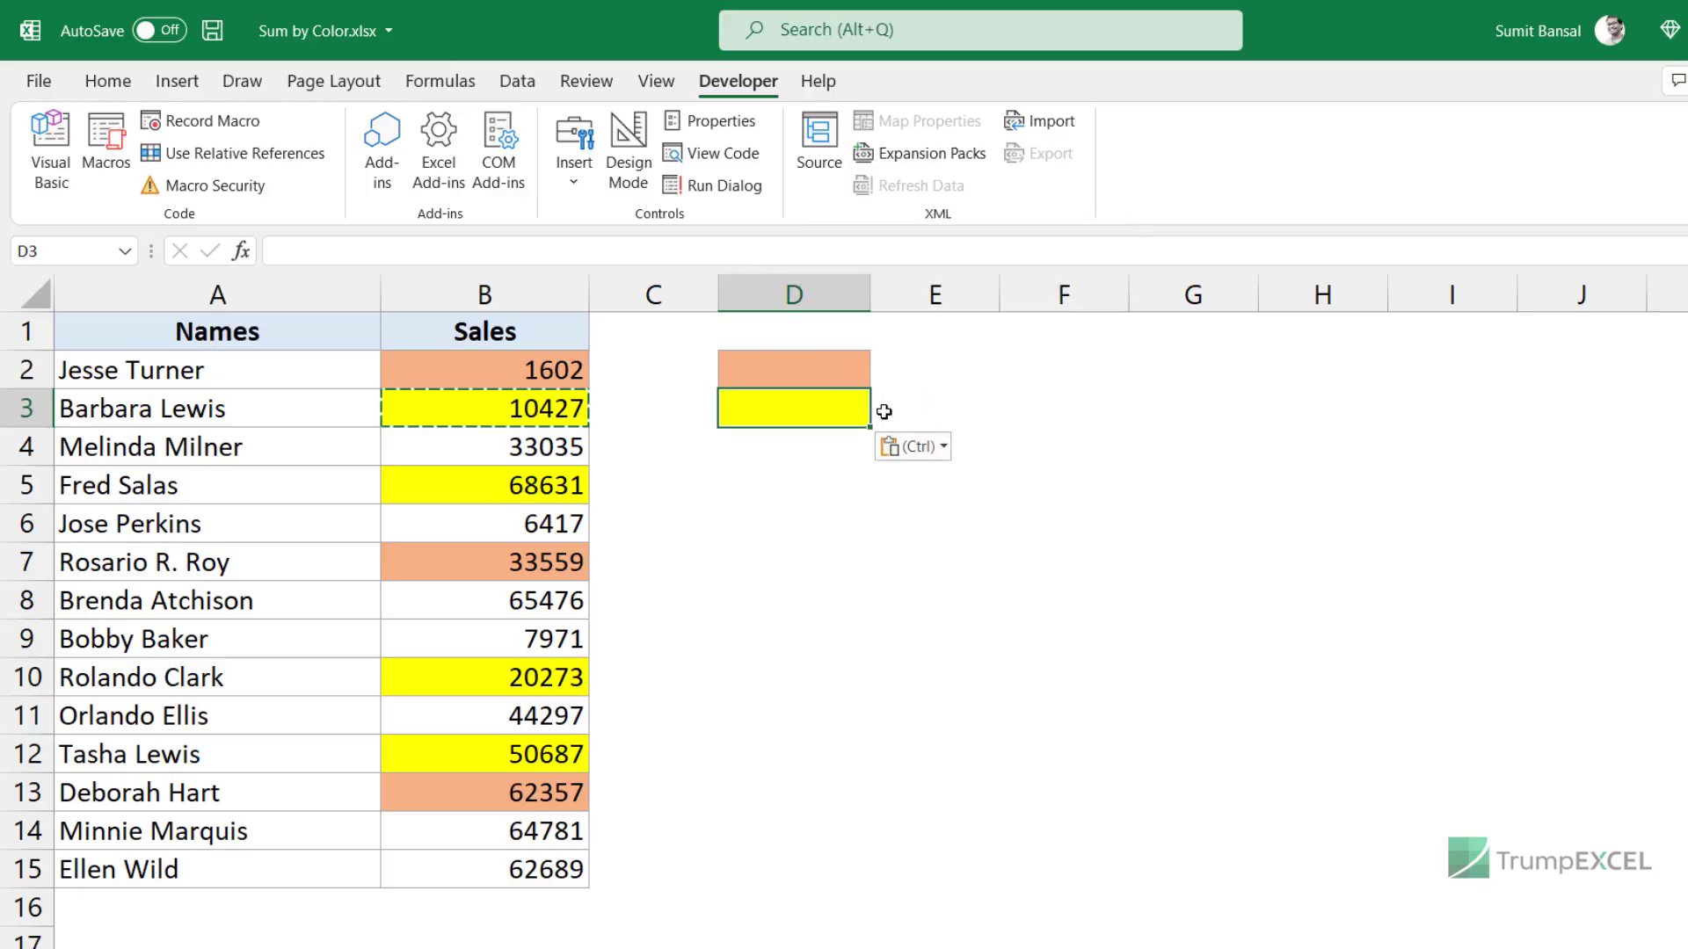
pyautogui.moveTo(802, 369); pyautogui.dragTo(800, 409)
# - Enter =SumByColor(B2:B15,D2) in the orange cell D2 to sum the orange sales values
pyautogui.click(792, 380)
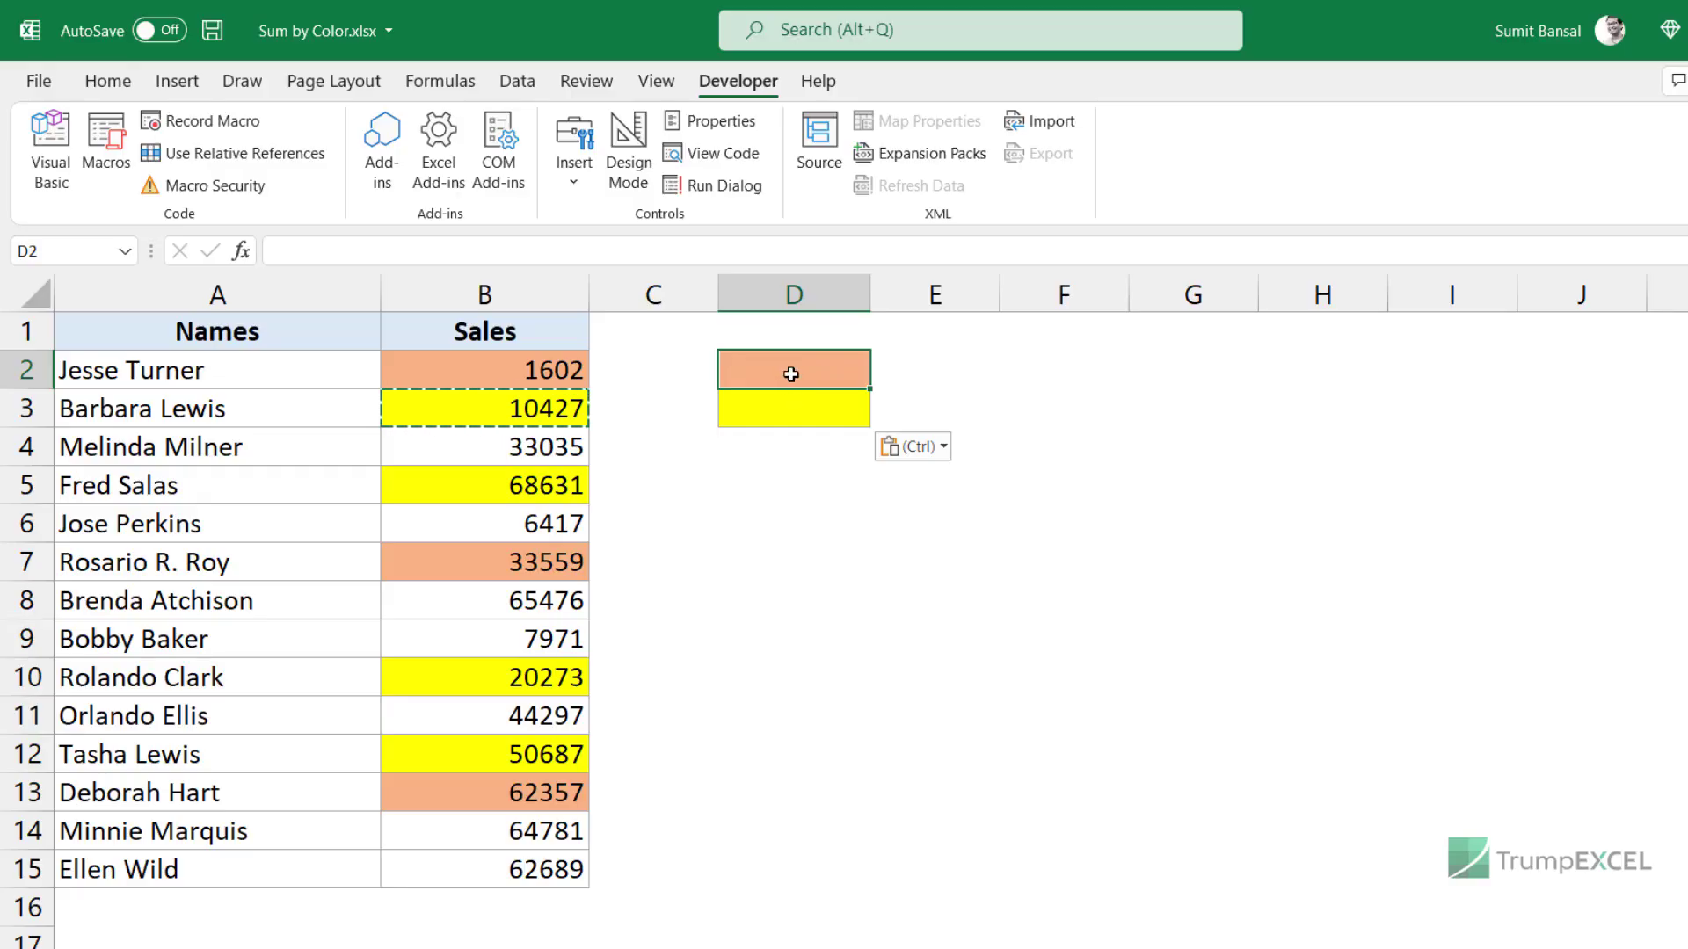
pyautogui.doubleClick(817, 386)
pyautogui.write('=sumby')
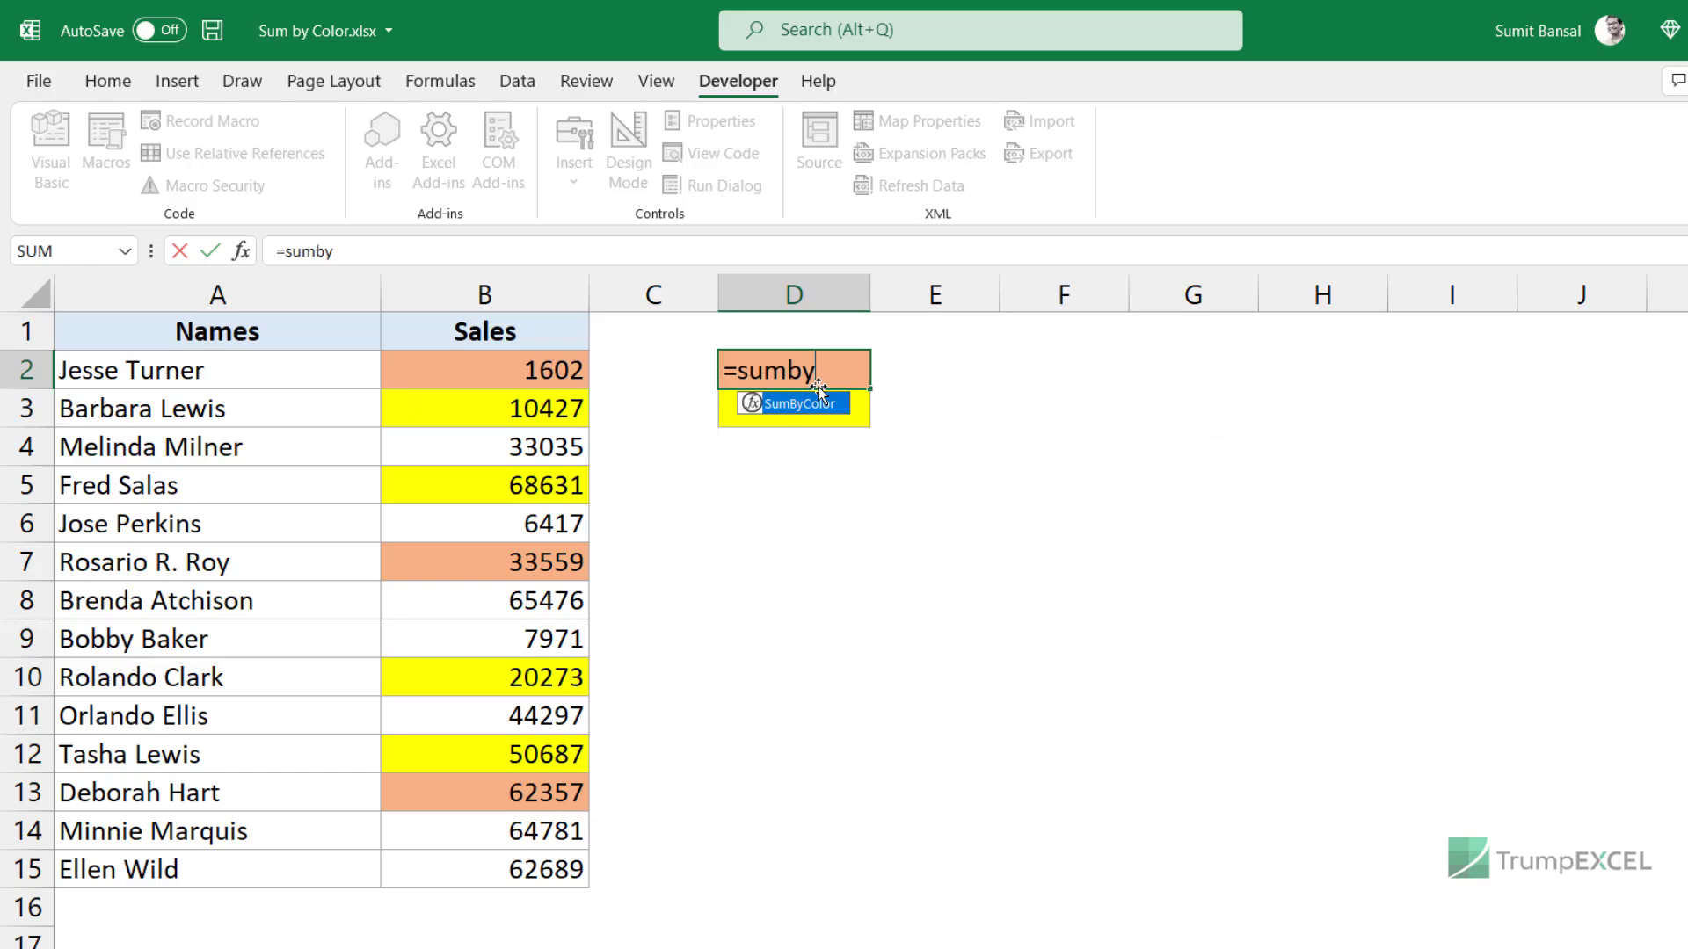
pyautogui.press('Tab')
pyautogui.moveTo(501, 380); pyautogui.dragTo(505, 866)
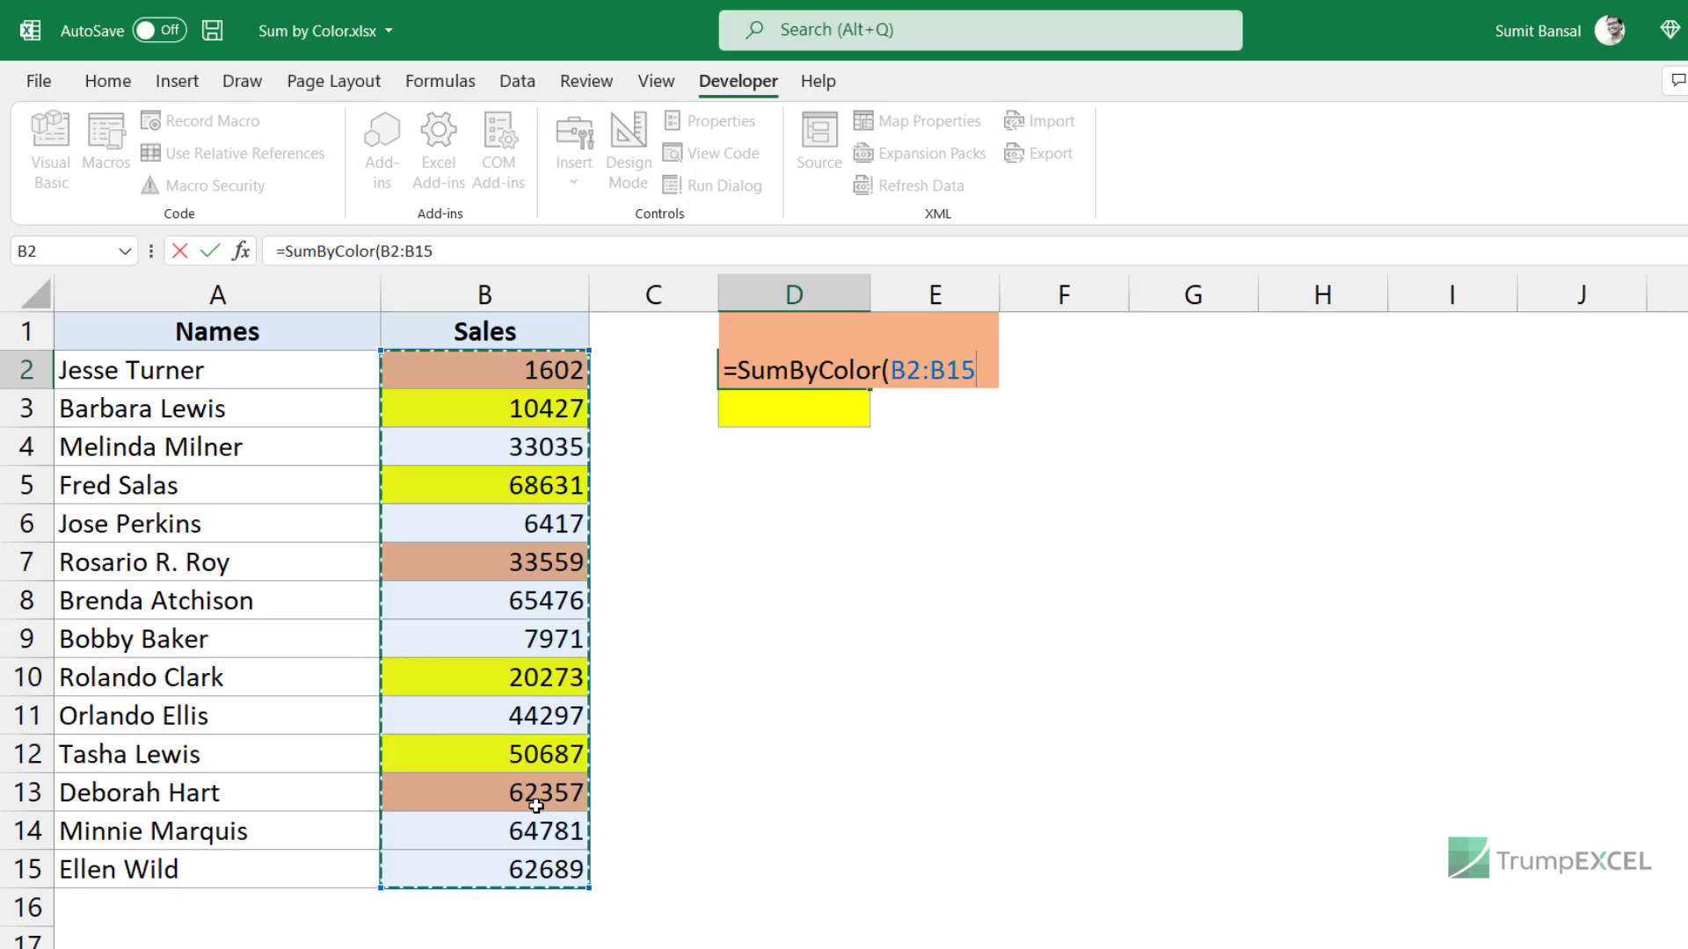
pyautogui.write(',')
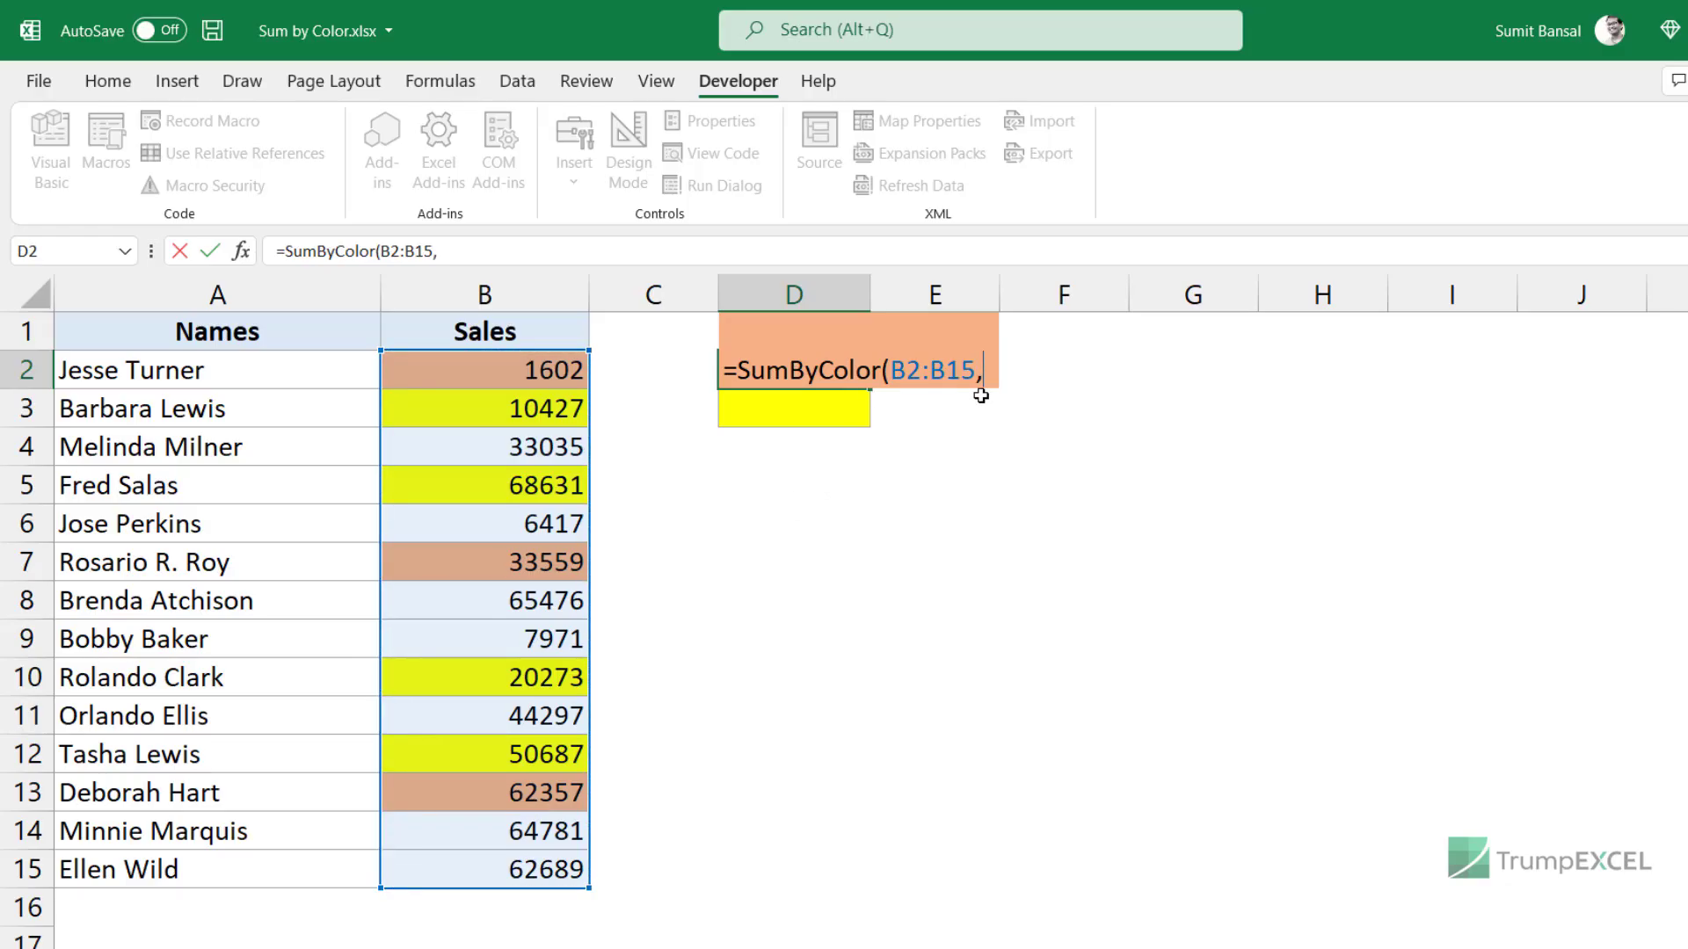
pyautogui.write('D2)')
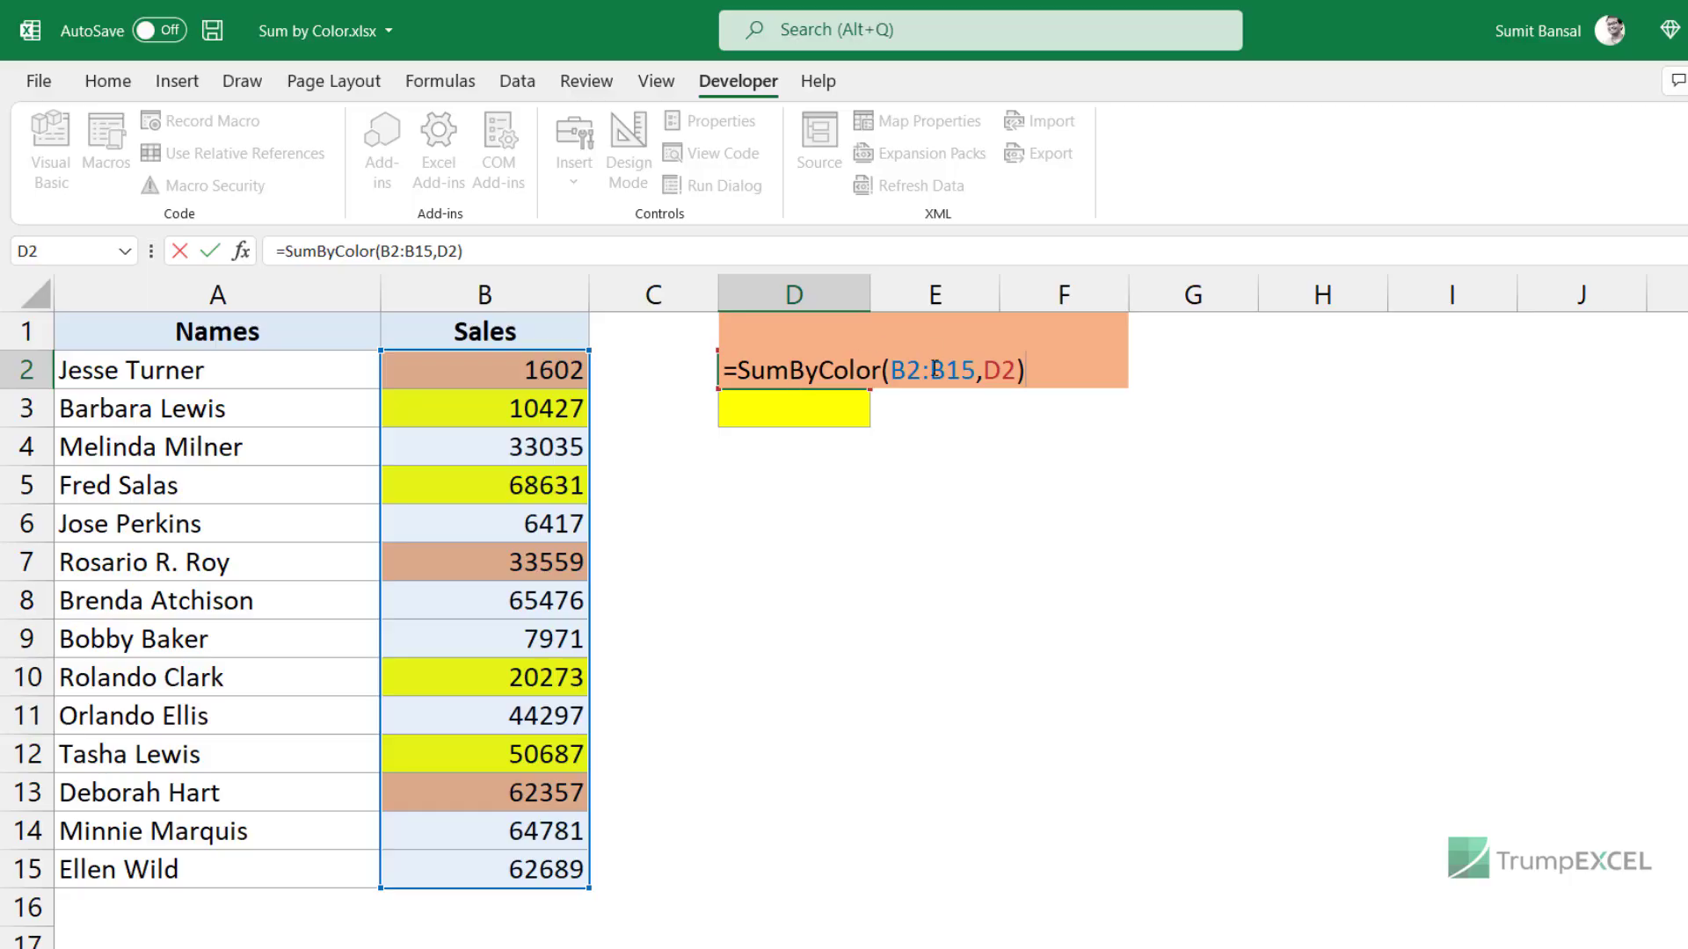
pyautogui.press('Return')
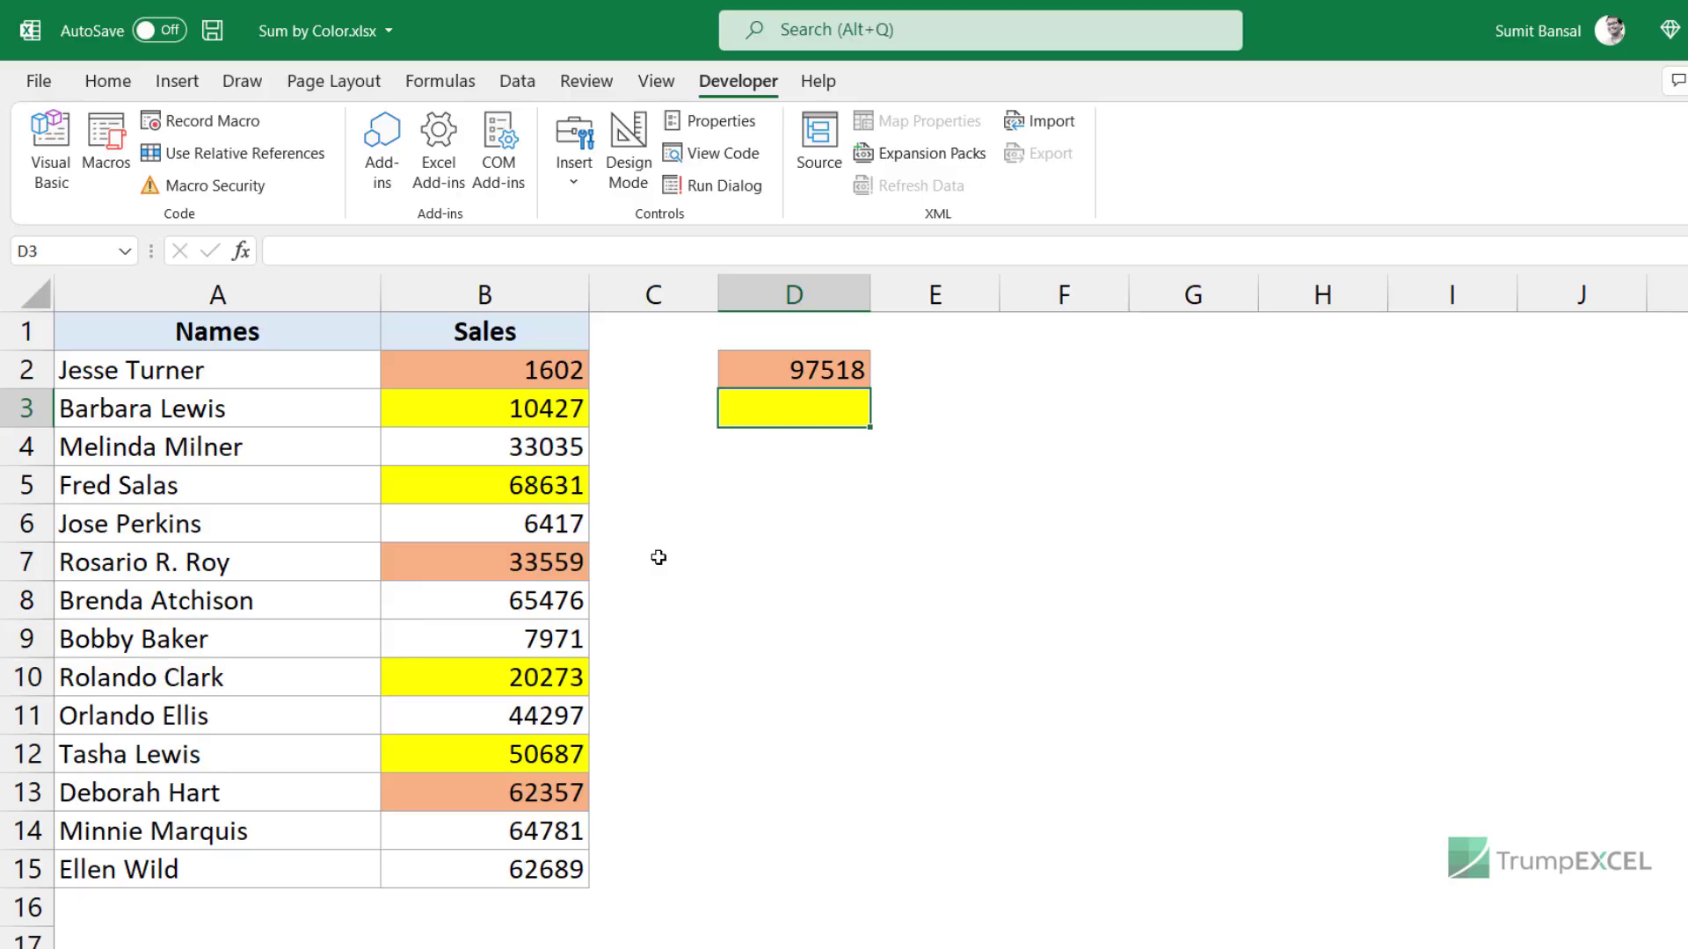
pyautogui.click(765, 369)
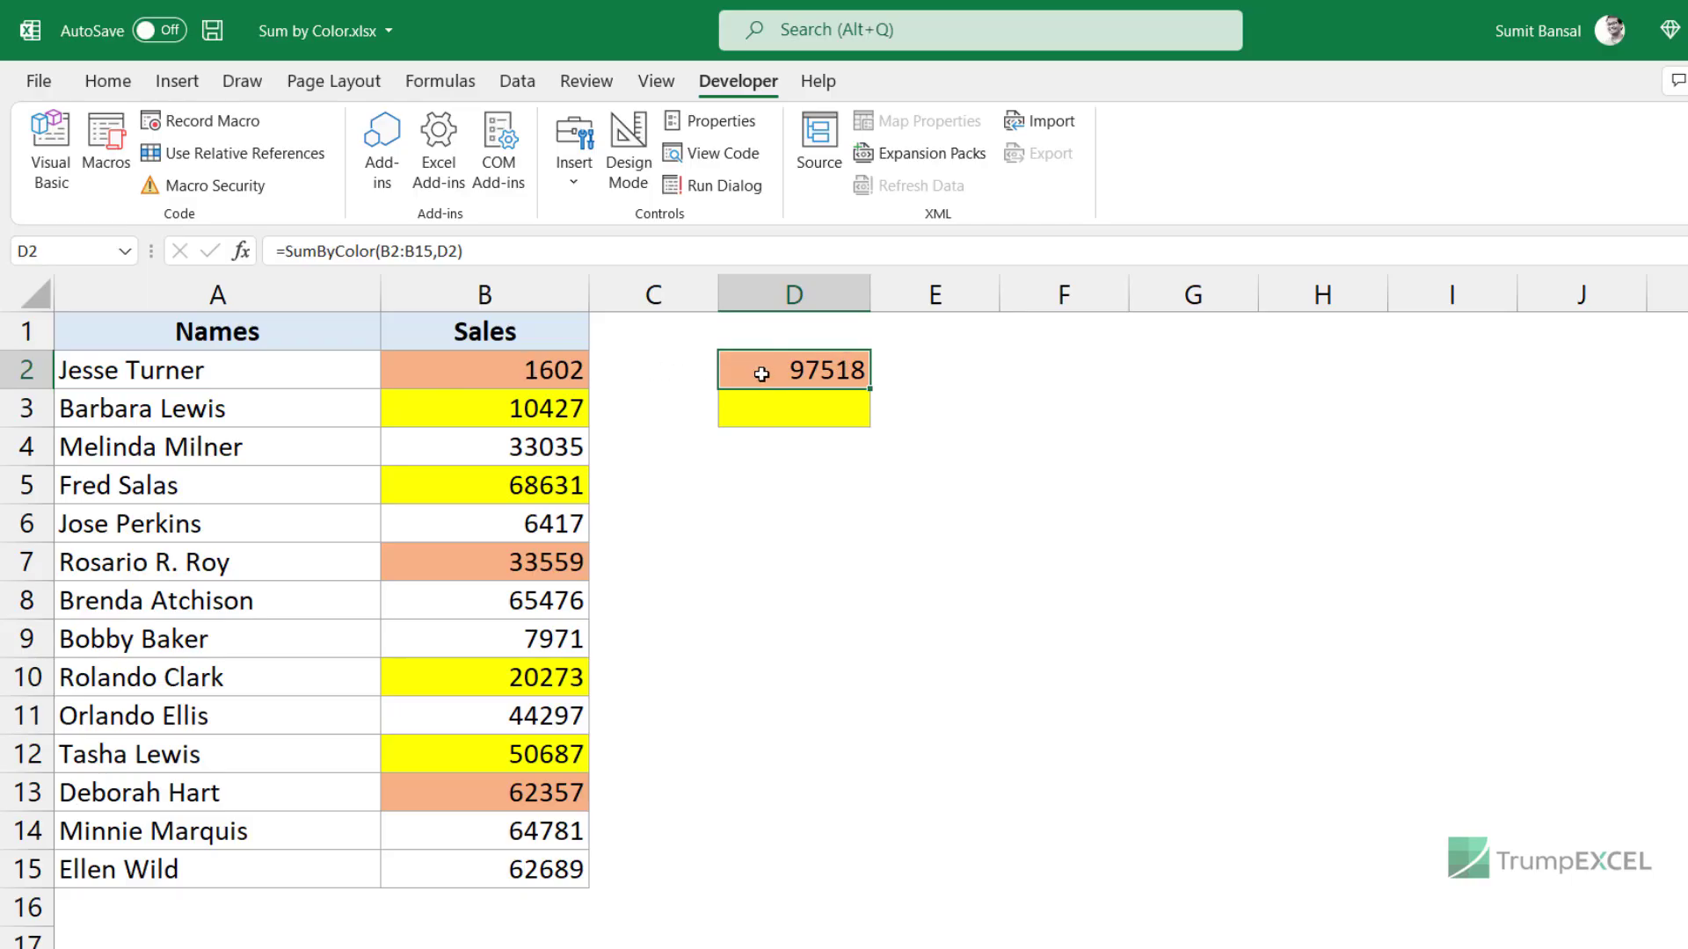
# - Enter =SumByColor(B2:B15,D3) in the yellow cell D3 to sum the yellow sales values
pyautogui.click(763, 413)
pyautogui.write('=')
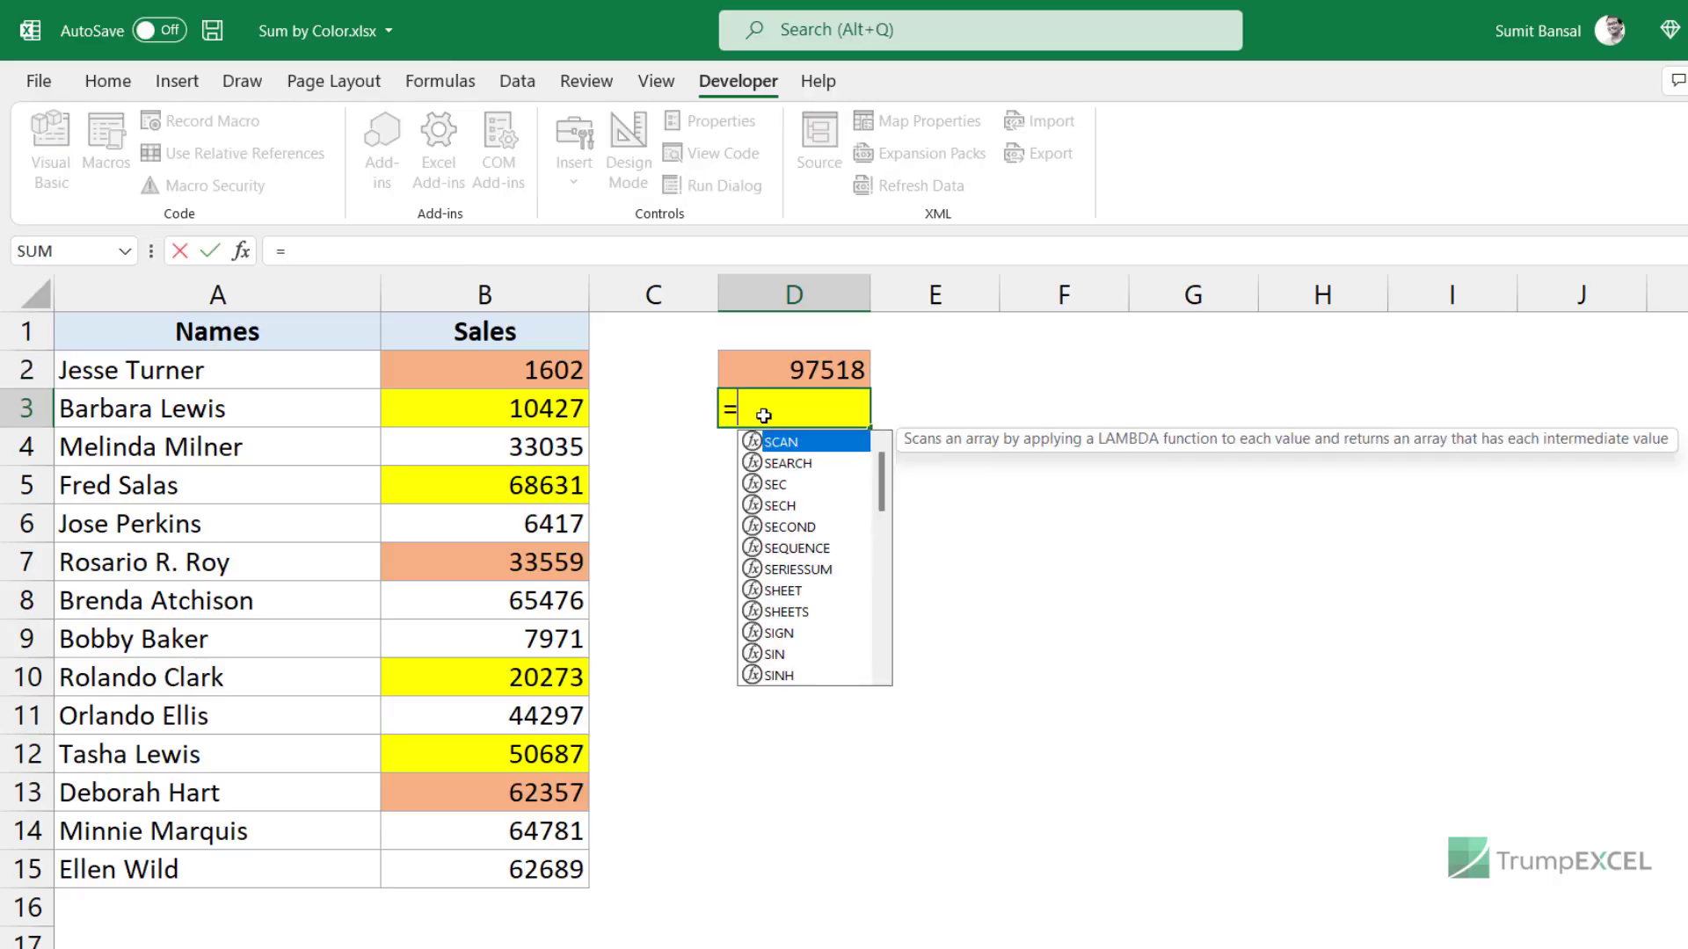
pyautogui.write('sumb')
pyautogui.press('Tab')
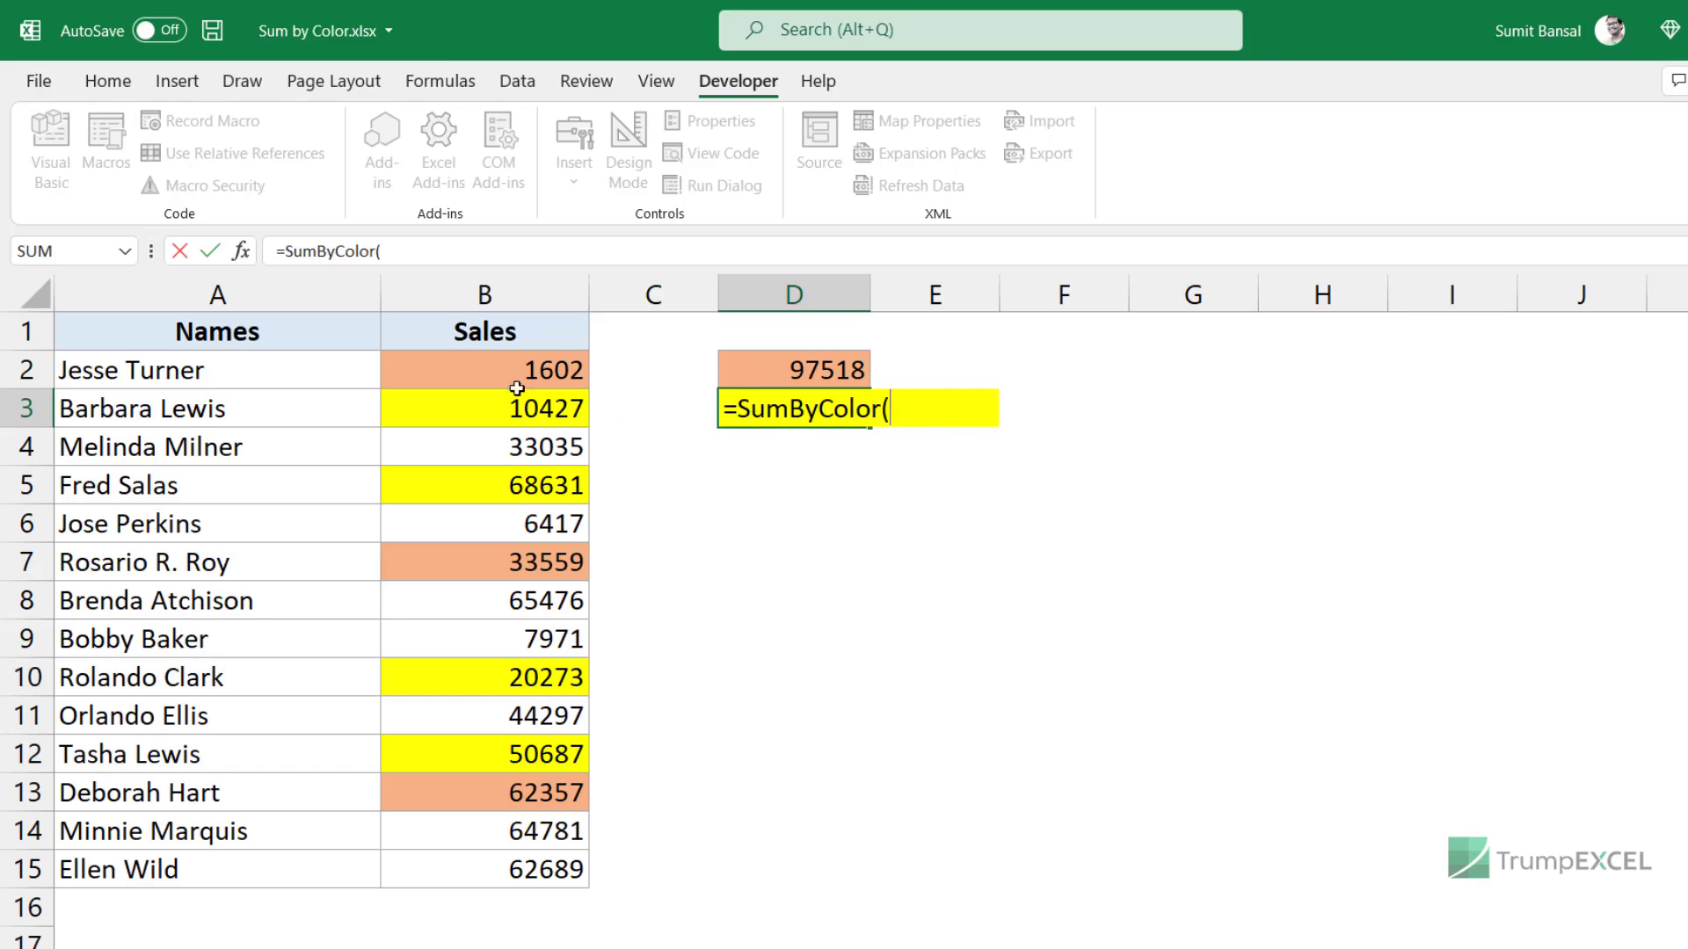
pyautogui.moveTo(489, 367); pyautogui.dragTo(472, 852)
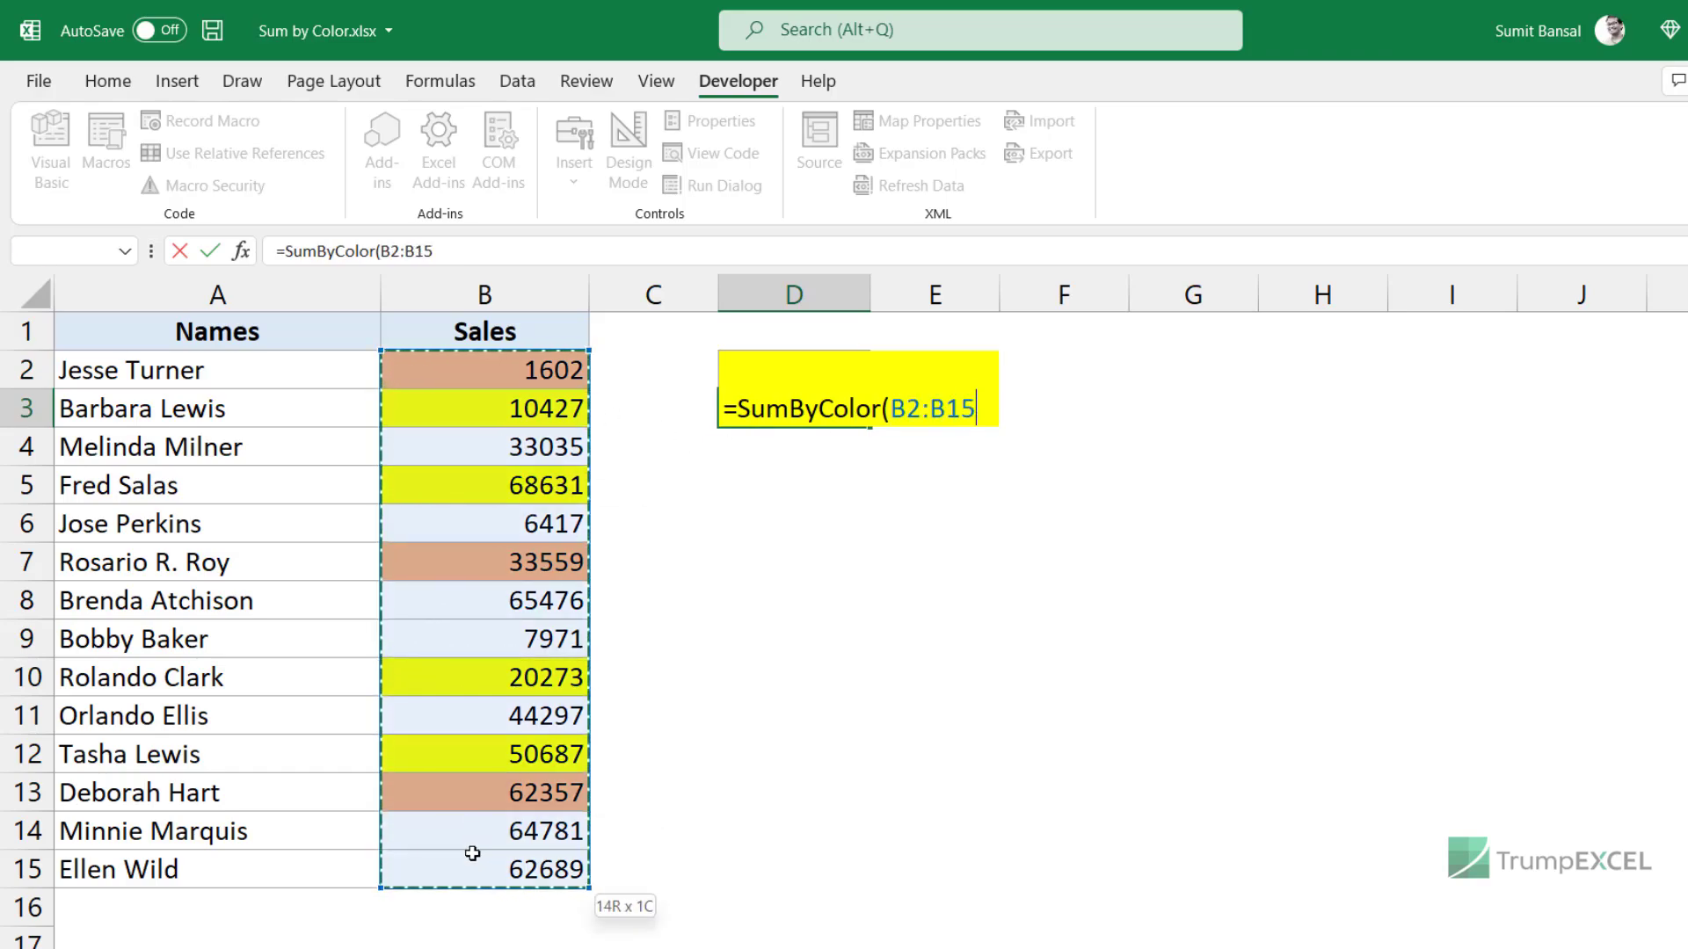
pyautogui.write(',D3)')
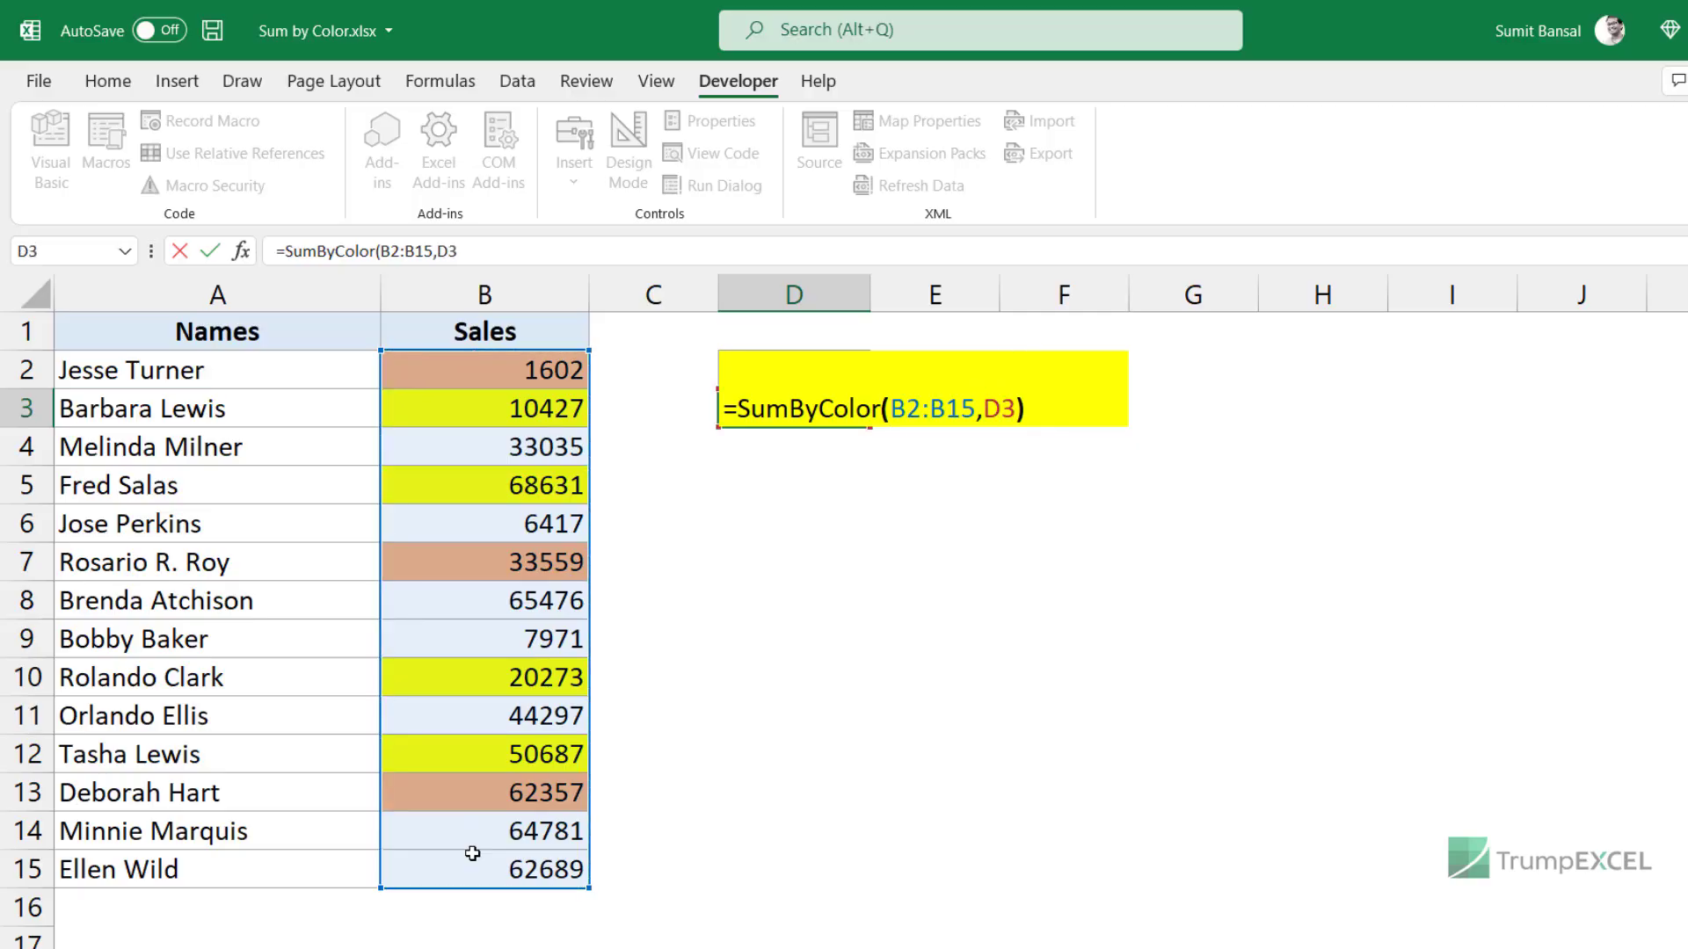
pyautogui.press('Return')
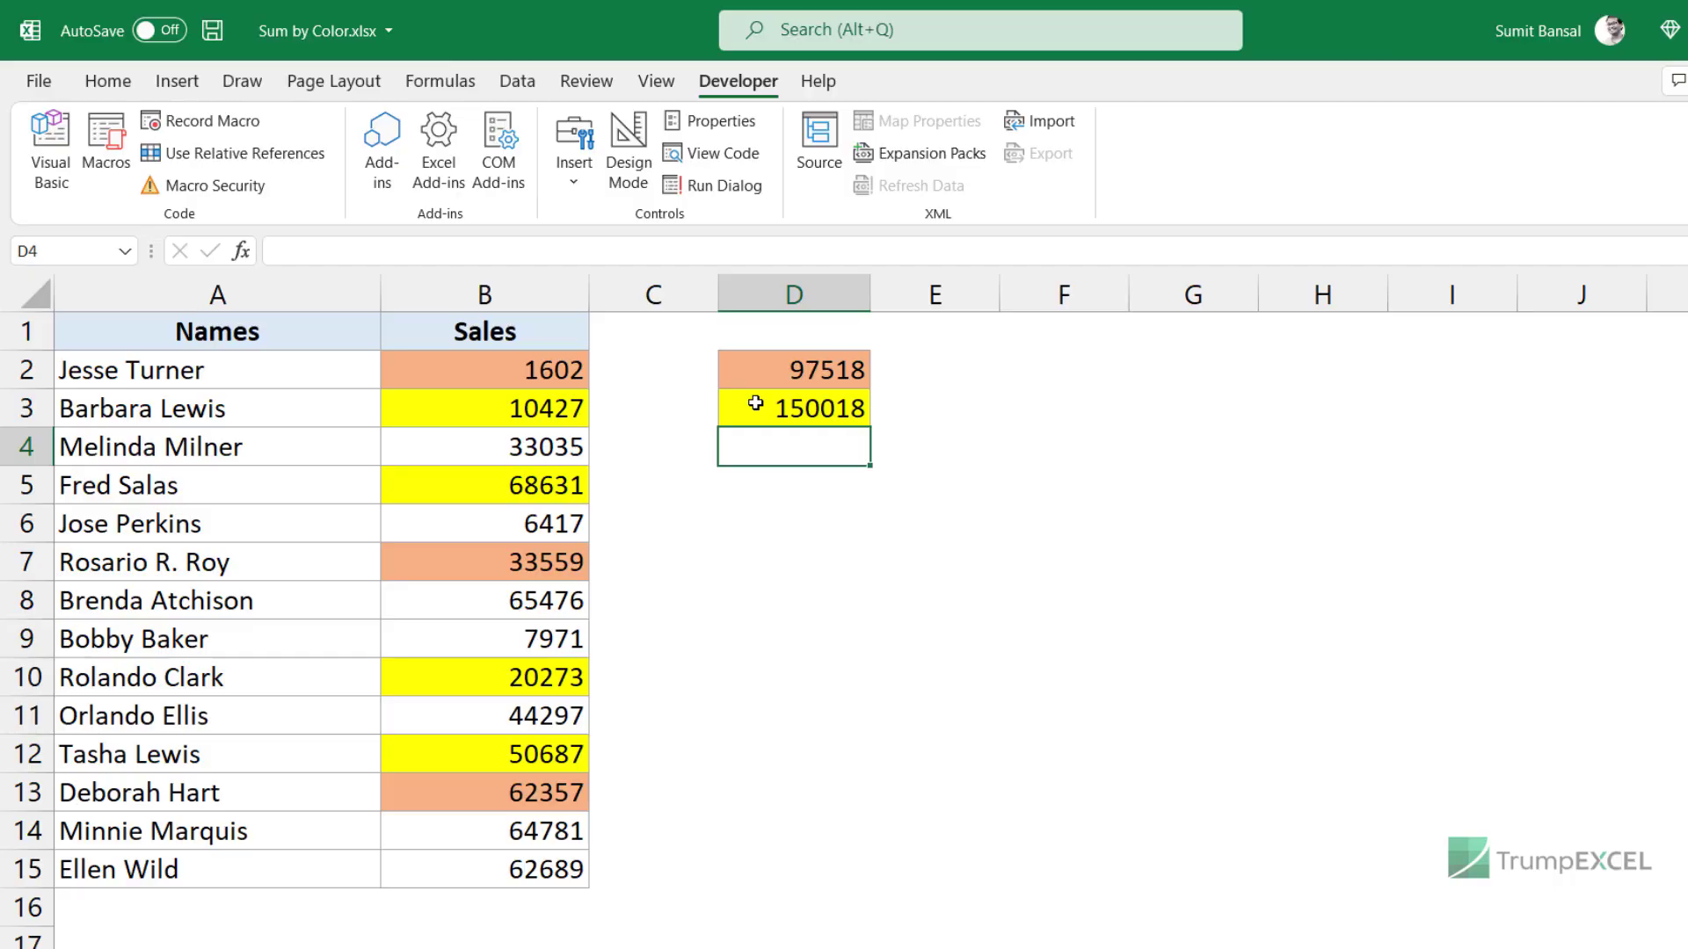
# - On the Get Cell sheet, examine the colored cell B2 and highlight the empty range C2:C15 beside the sales values
pyautogui.click(554, 640)
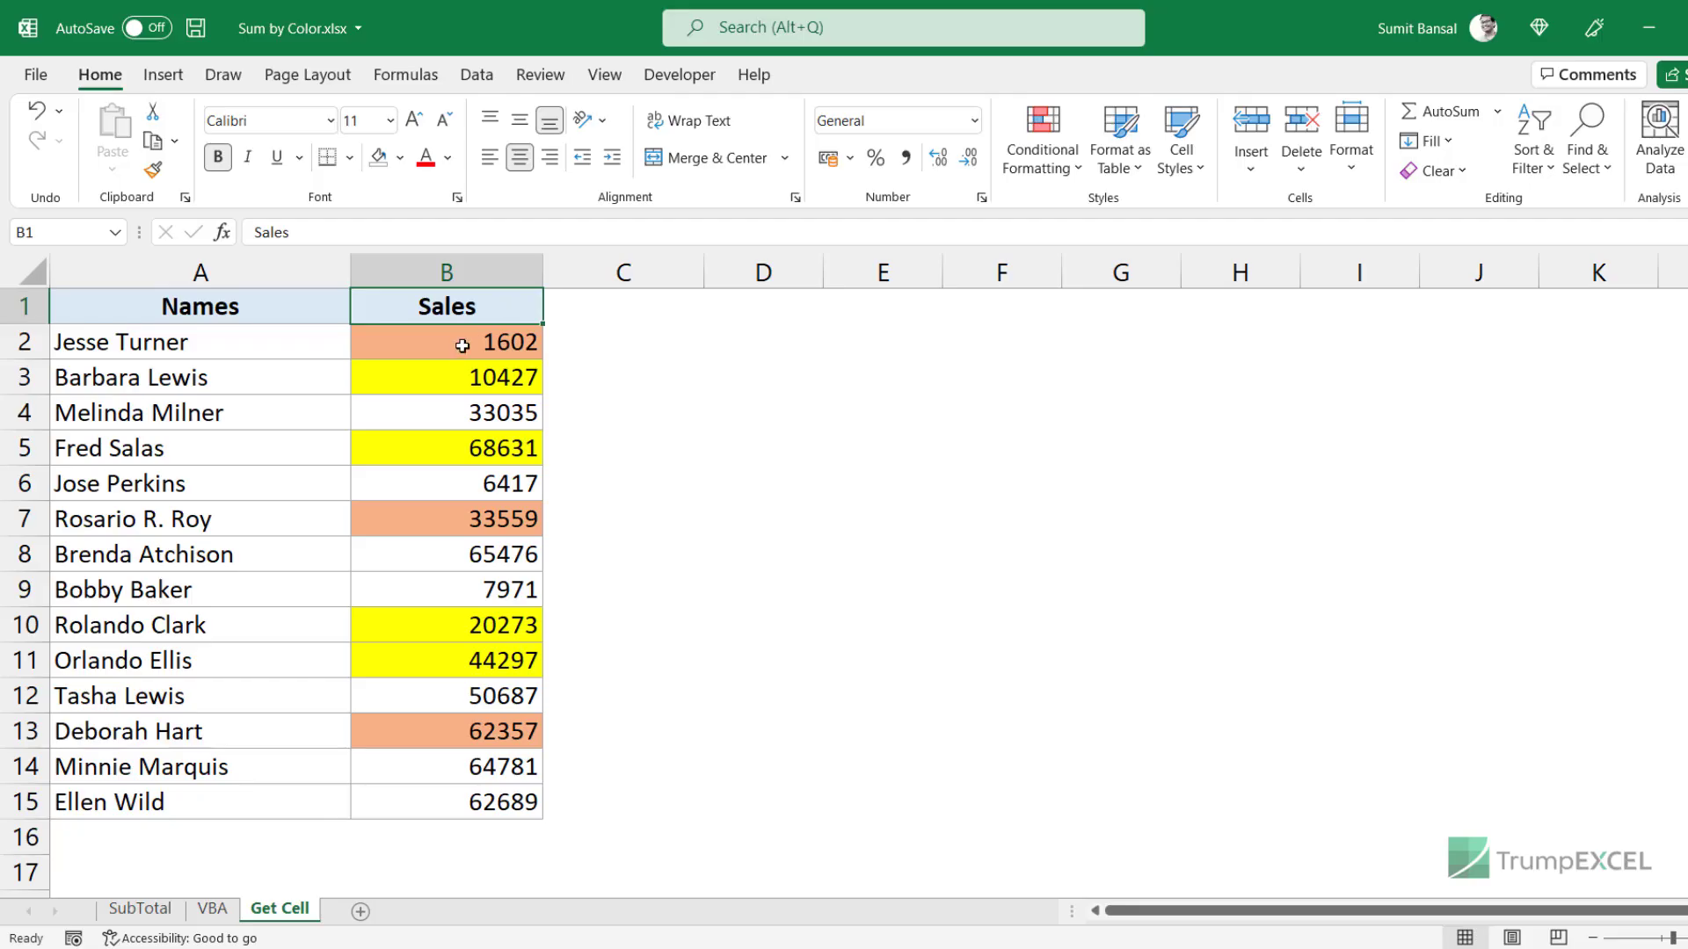
pyautogui.click(583, 346)
pyautogui.moveTo(582, 345); pyautogui.dragTo(577, 804)
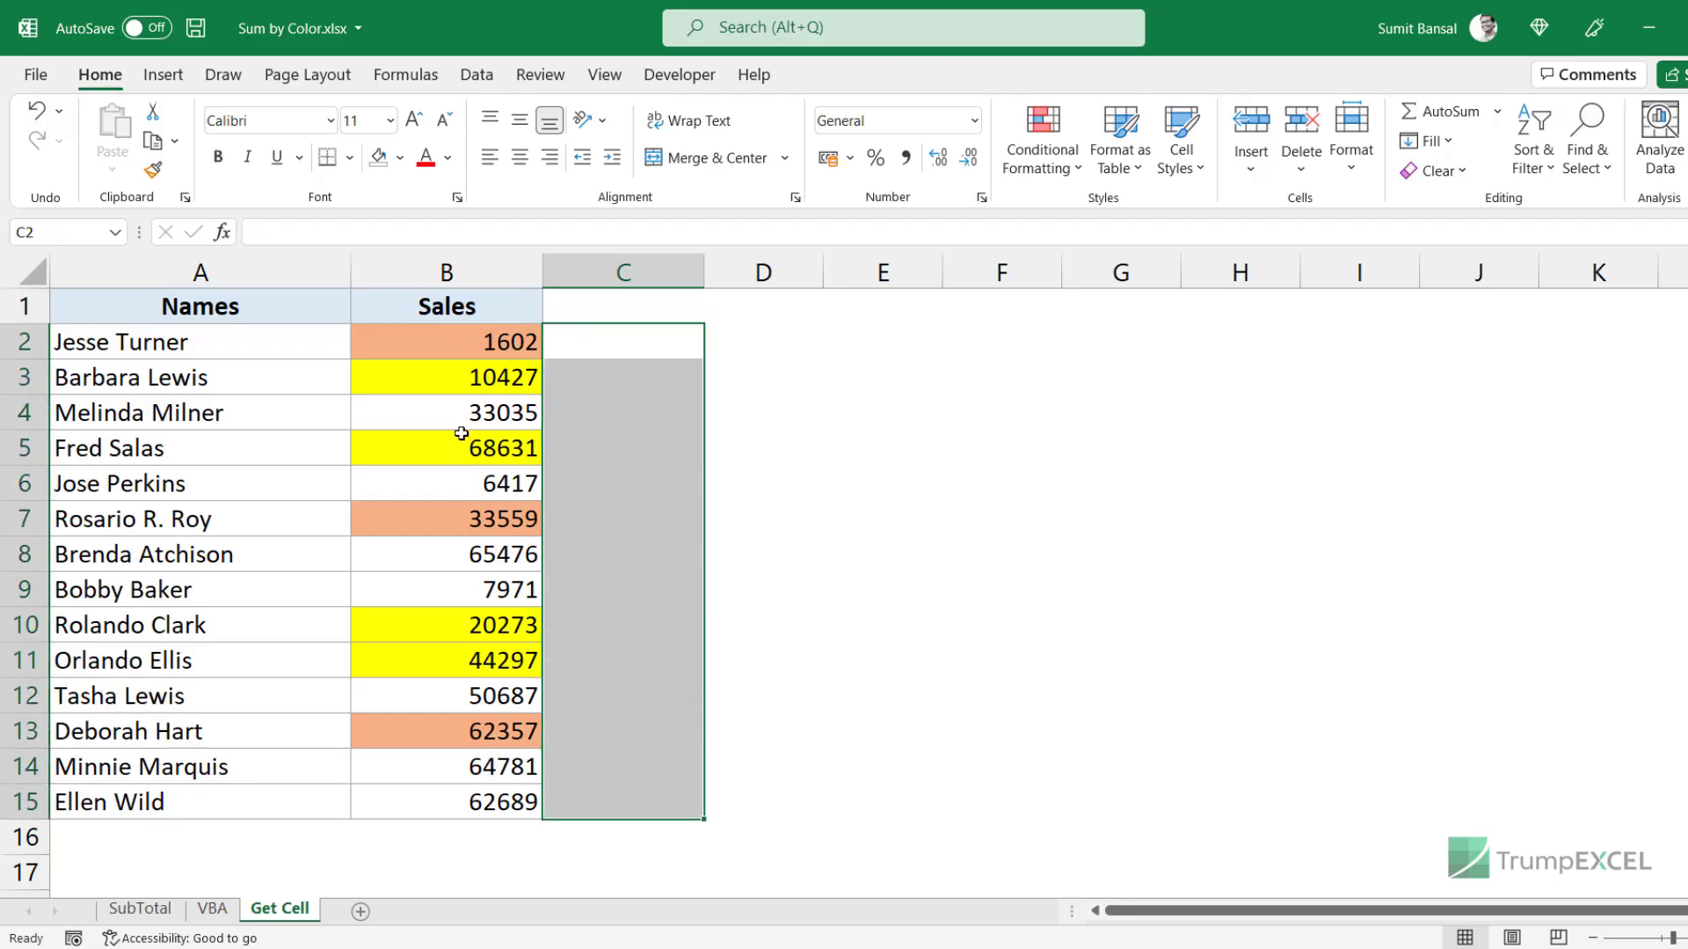
pyautogui.click(445, 344)
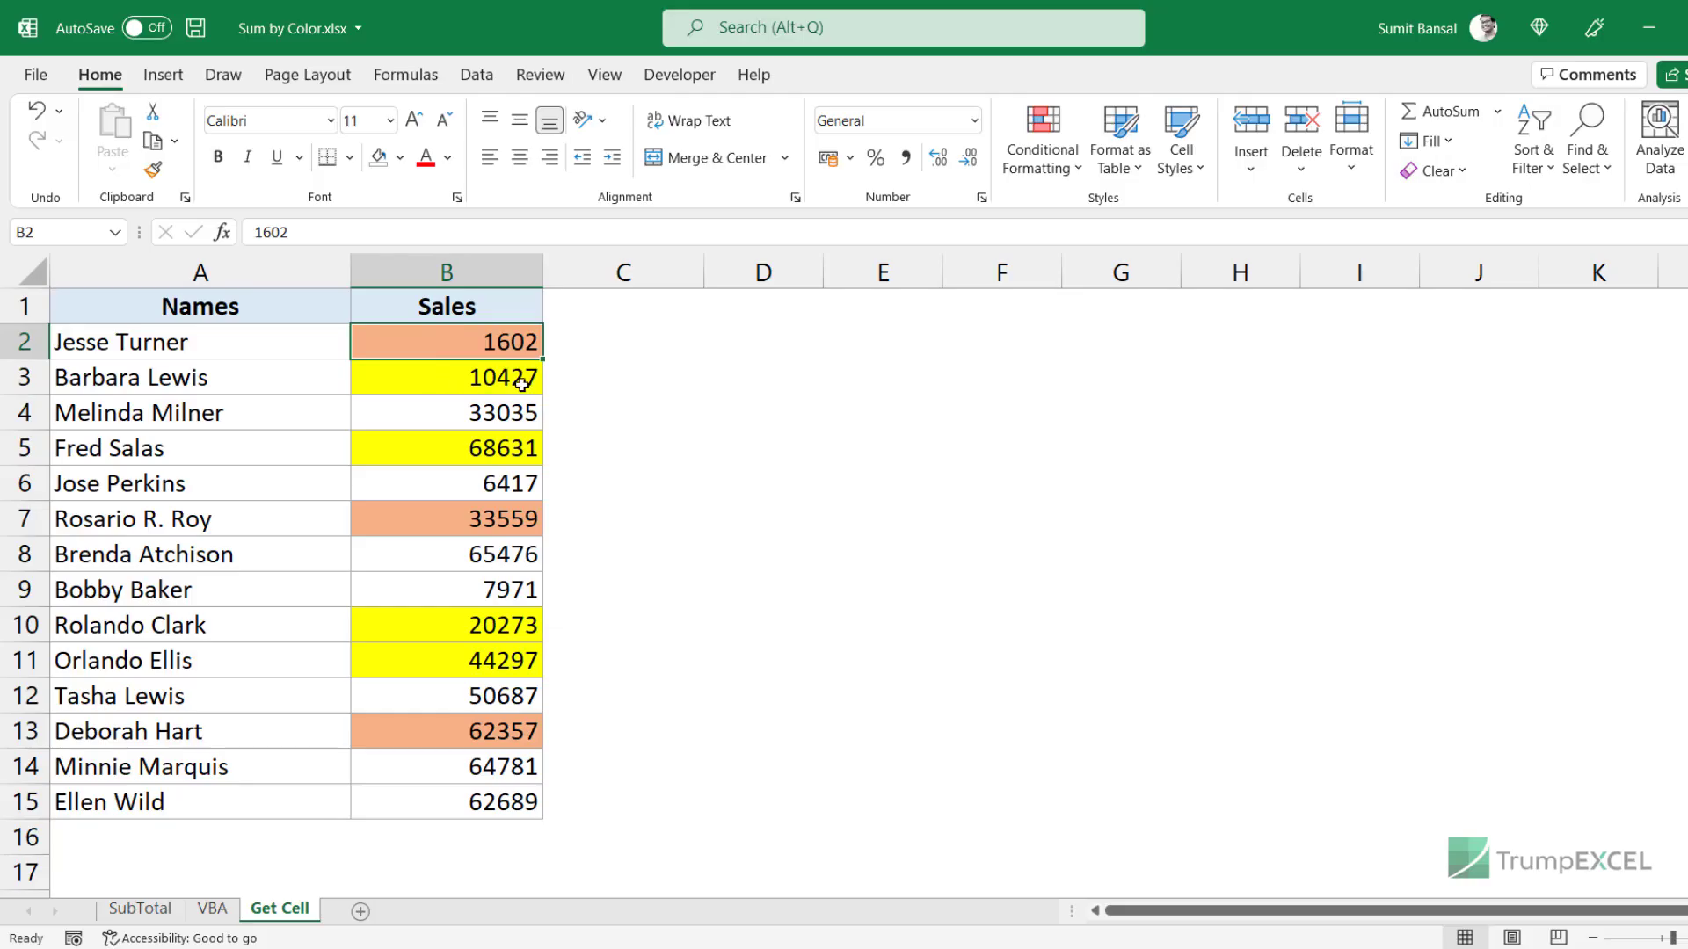
pyautogui.moveTo(589, 345); pyautogui.dragTo(599, 793)
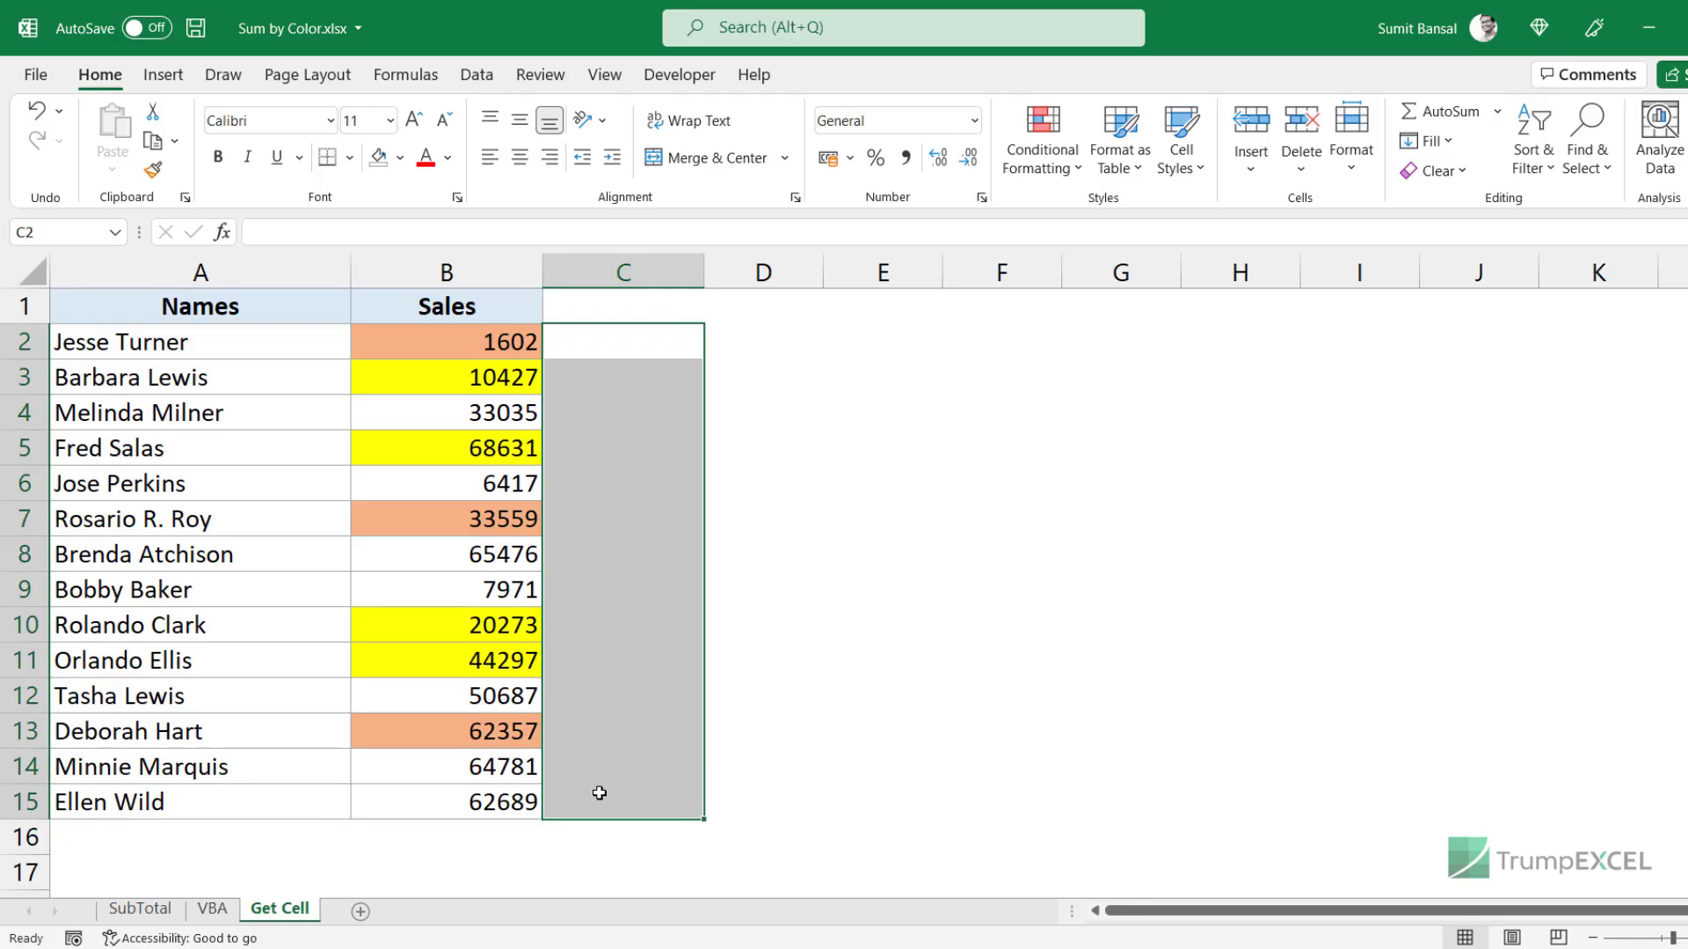
# - With cell C2 active, start a new workbook-scoped defined name called SumColor
pyautogui.click(587, 348)
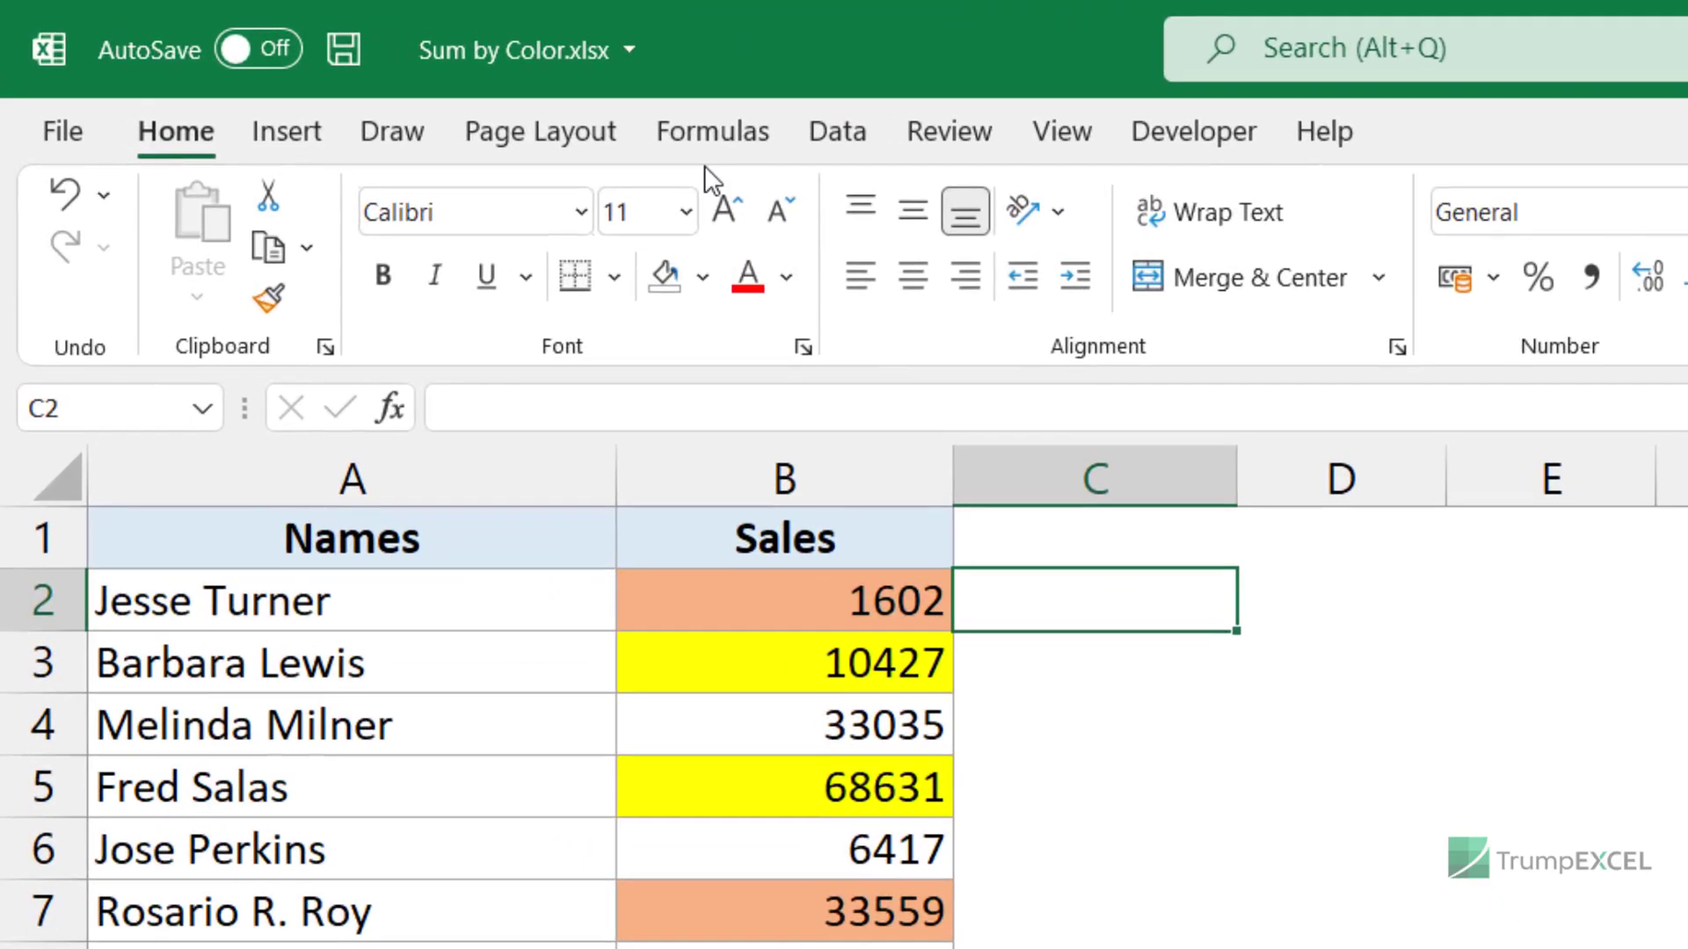
pyautogui.click(403, 82)
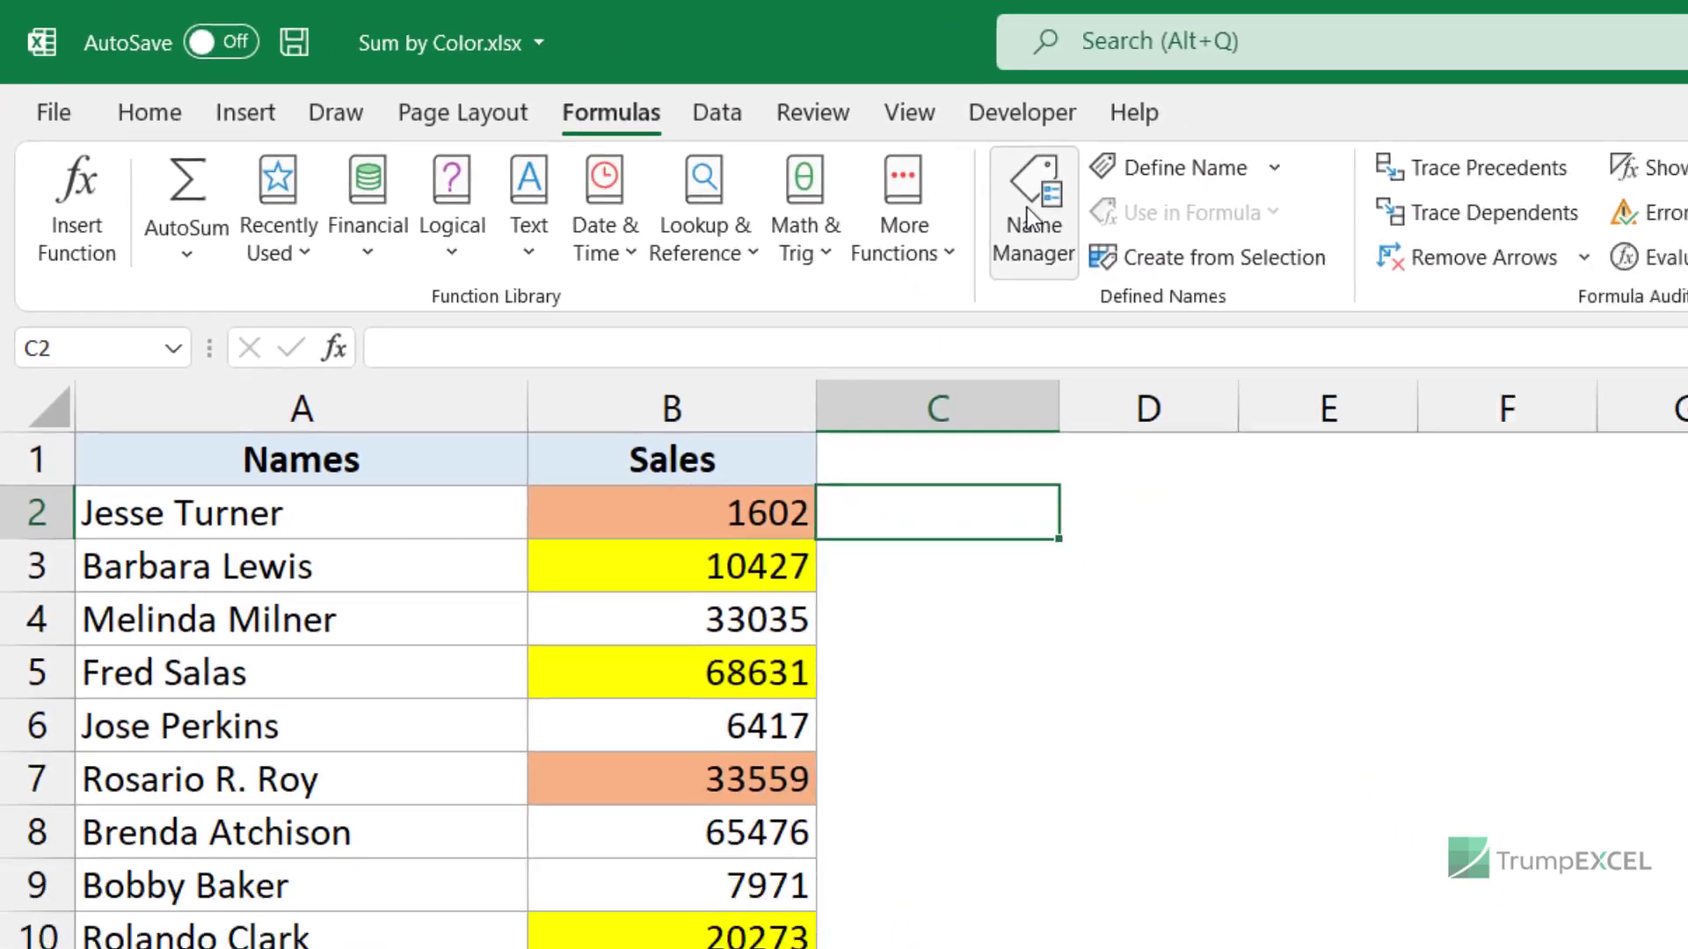
pyautogui.click(1195, 250)
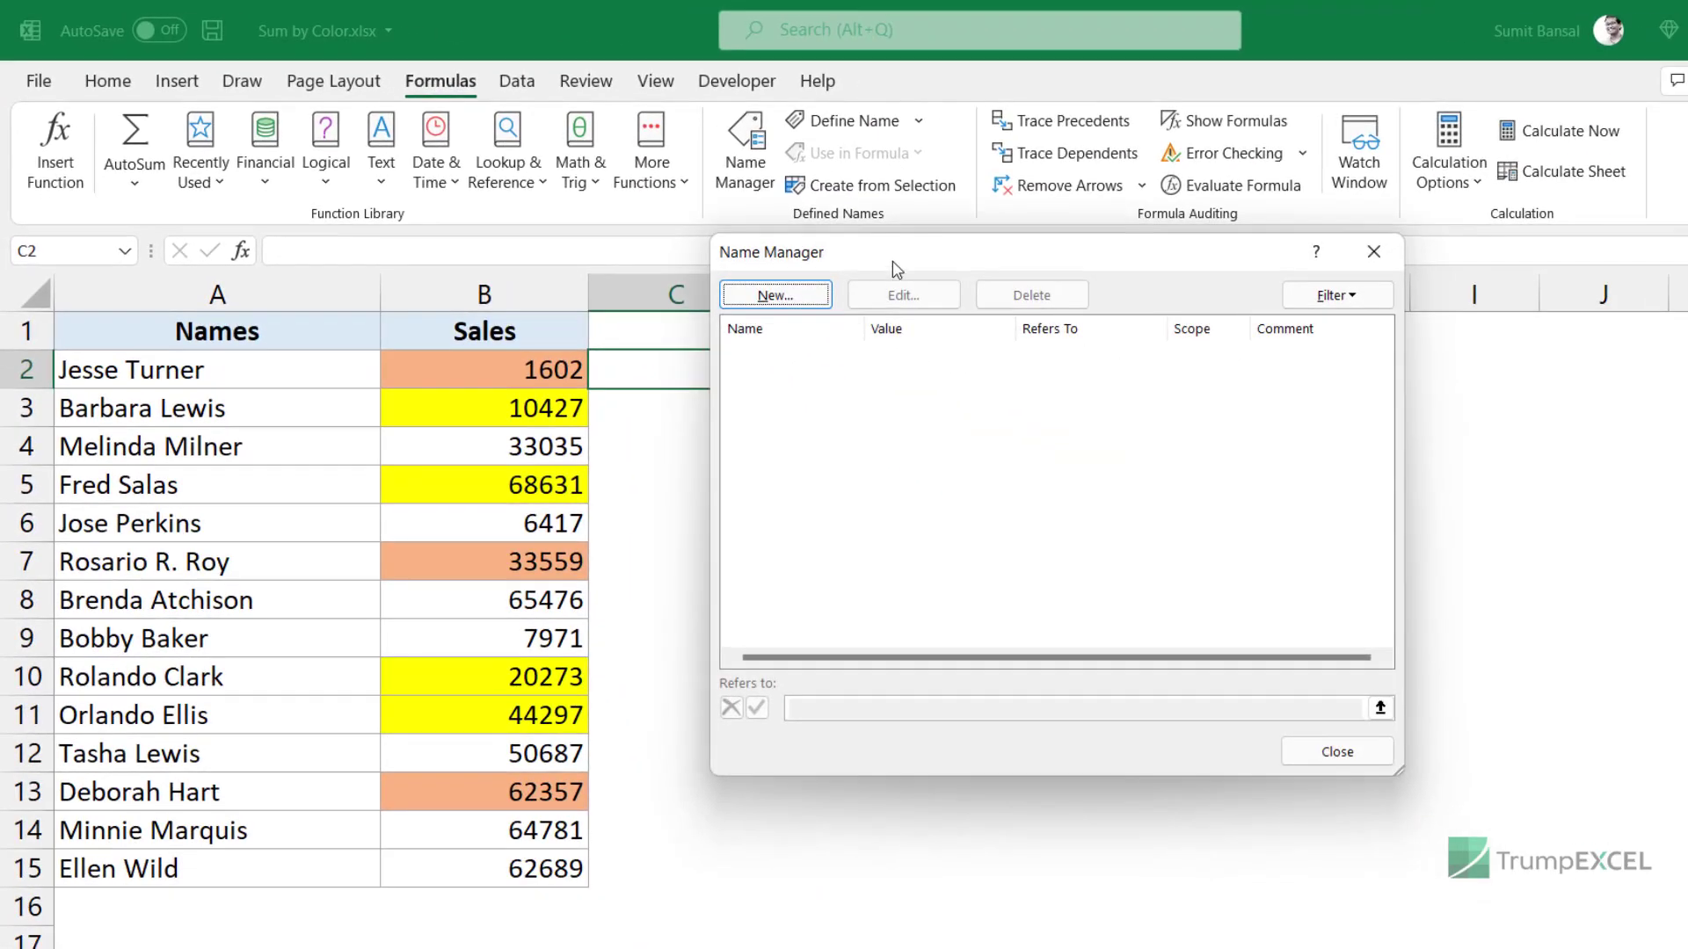
pyautogui.moveTo(890, 262); pyautogui.dragTo(1061, 332)
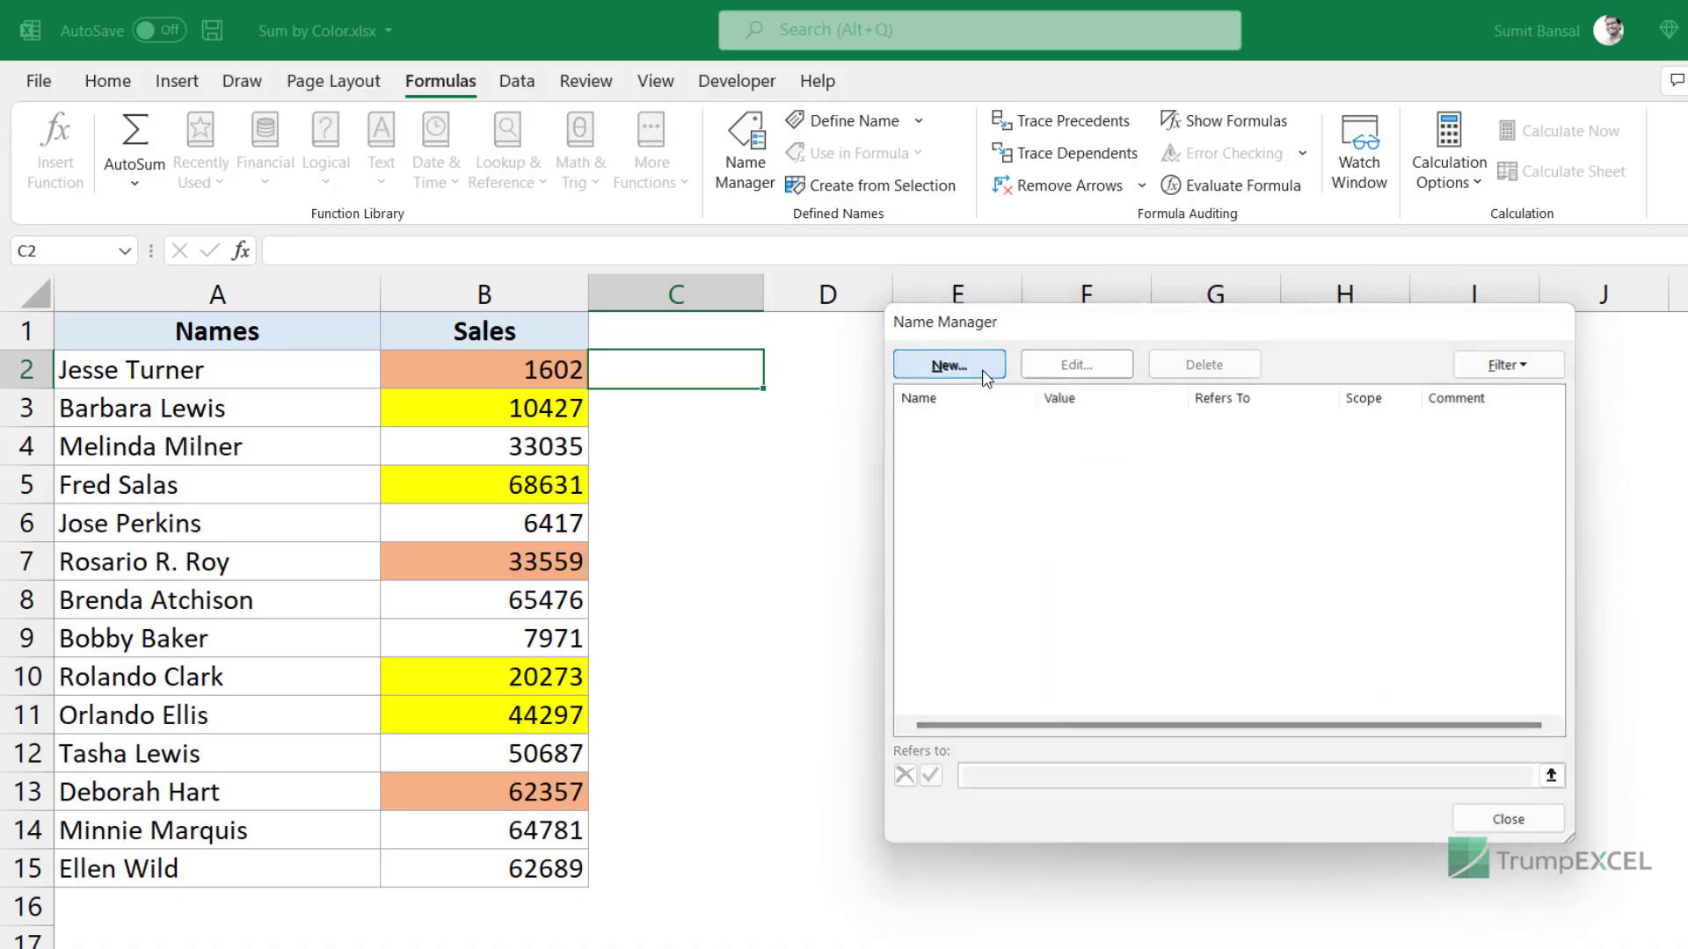
pyautogui.click(983, 374)
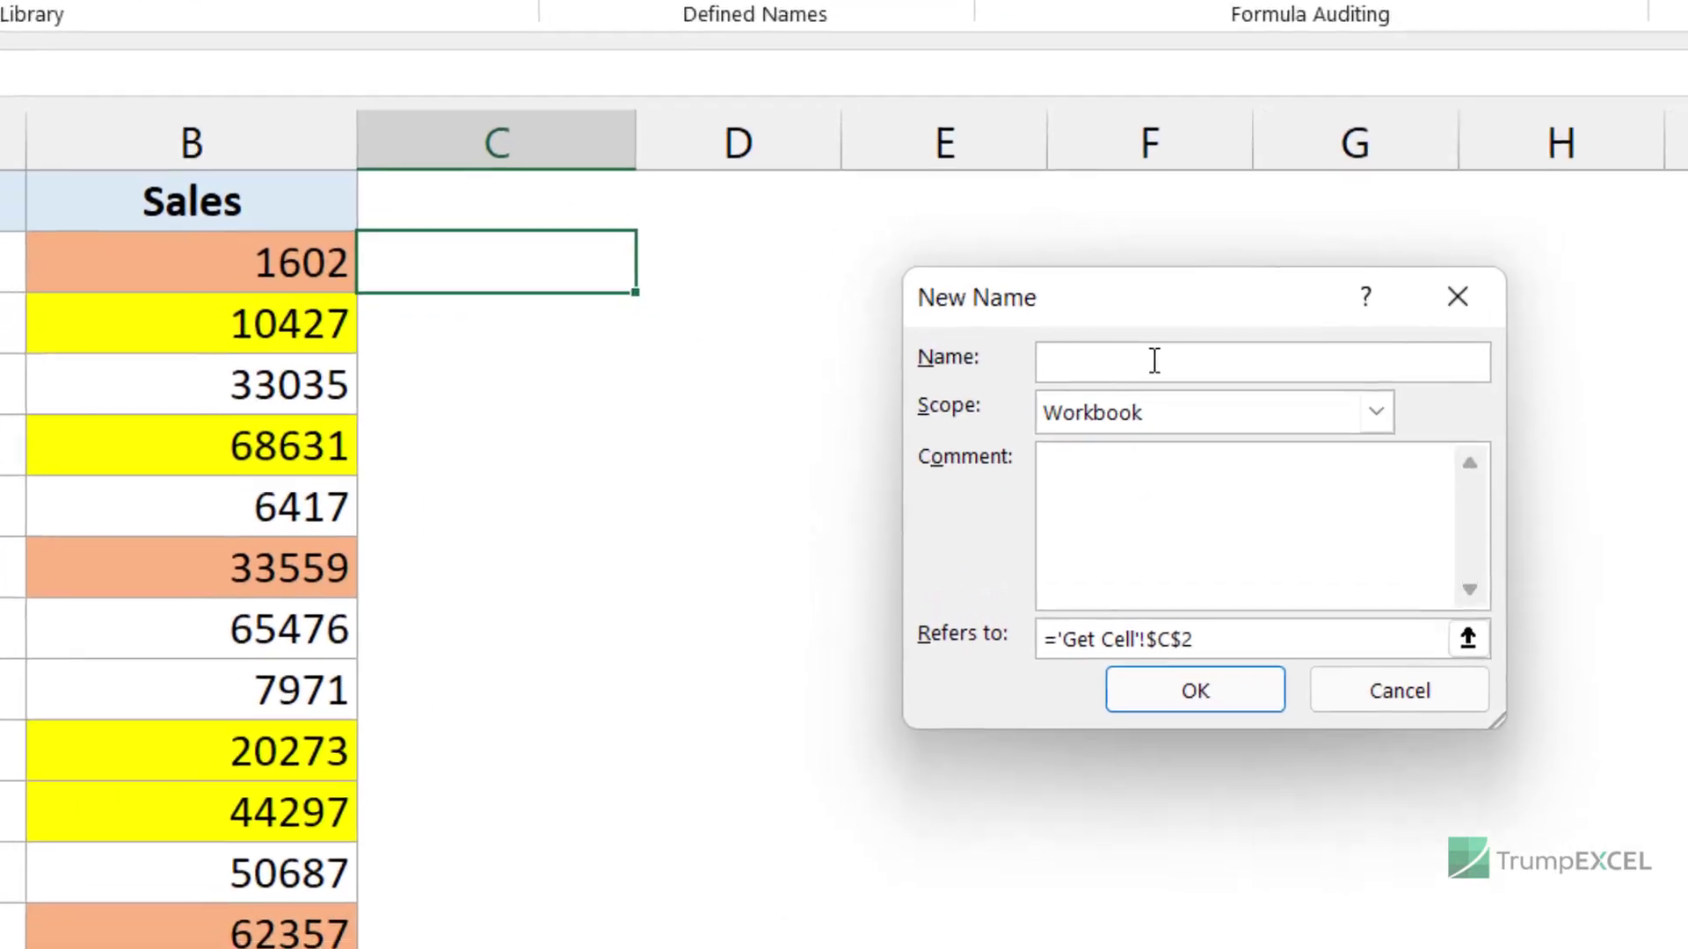
pyautogui.write('SU')
pyautogui.press('BackSpace')
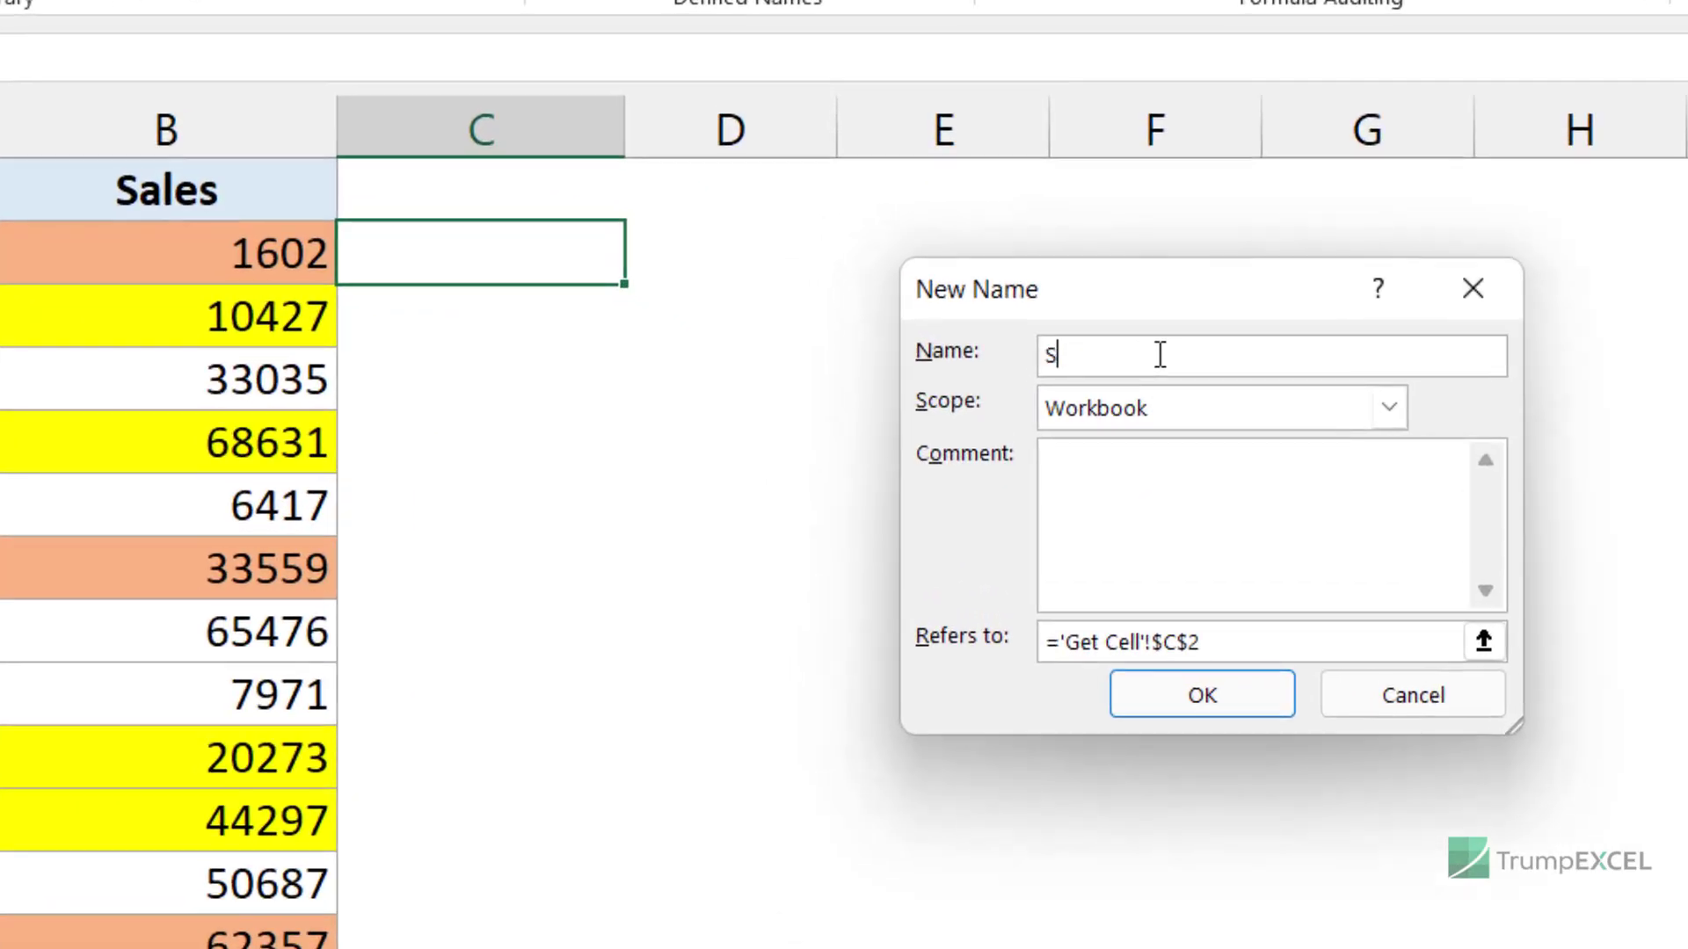
pyautogui.write('umColor')
# - Make the SumColor name refer to =Get.Cell(38,B2) and save the definition
pyautogui.click(1213, 642)
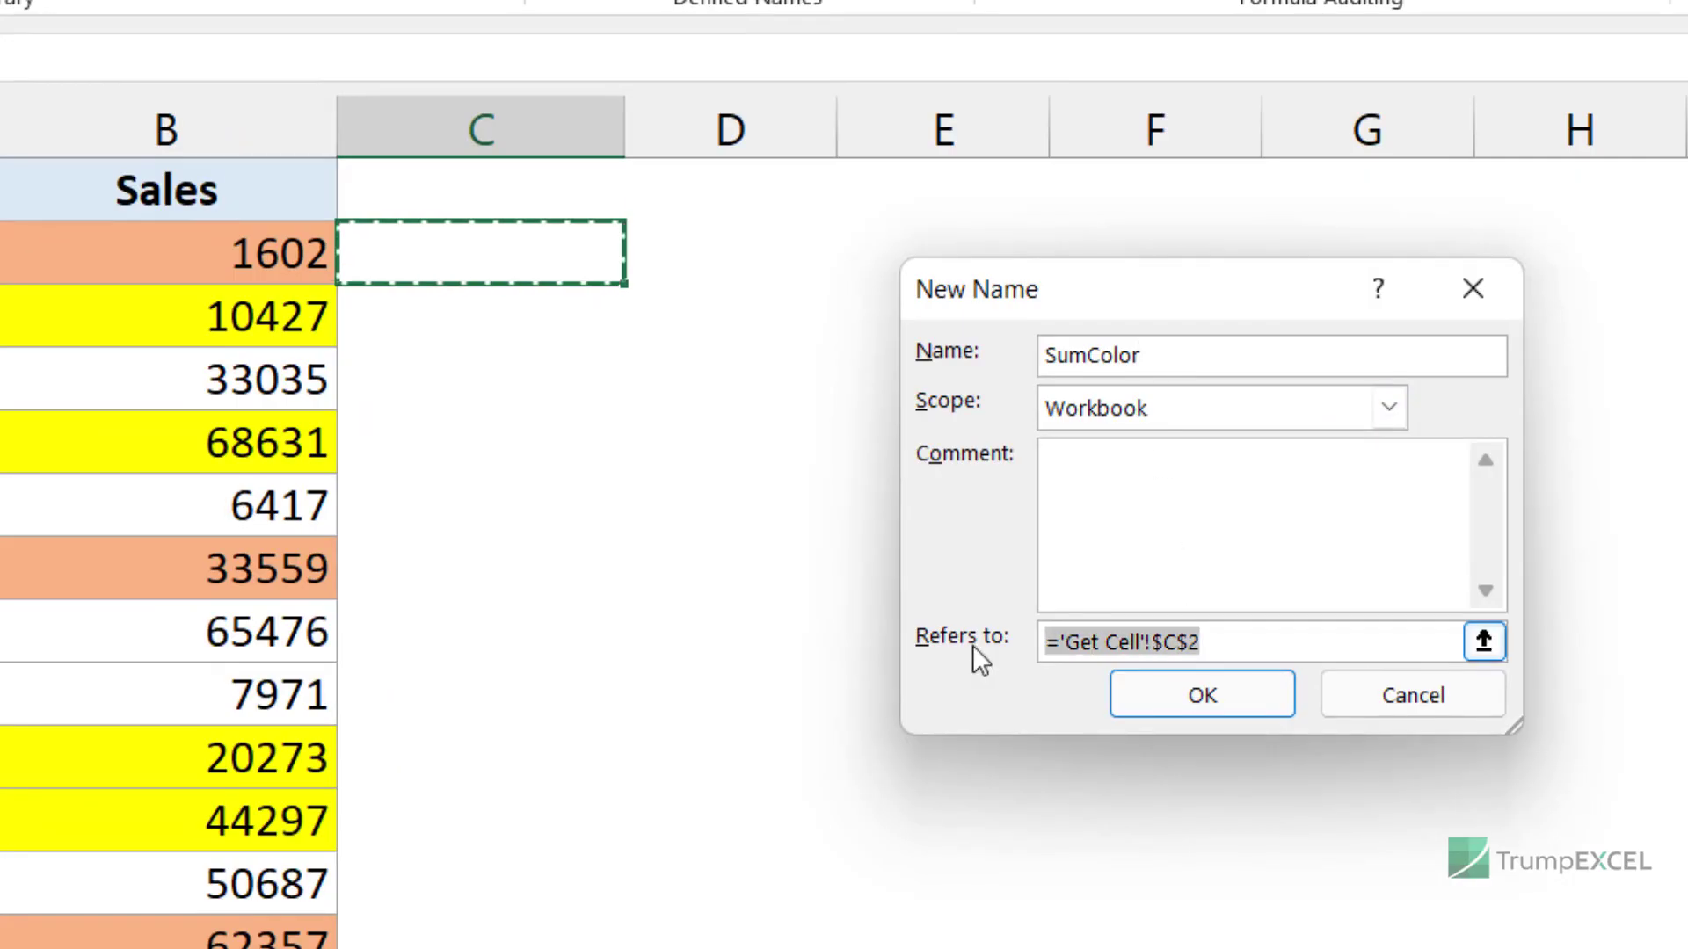
pyautogui.write('=')
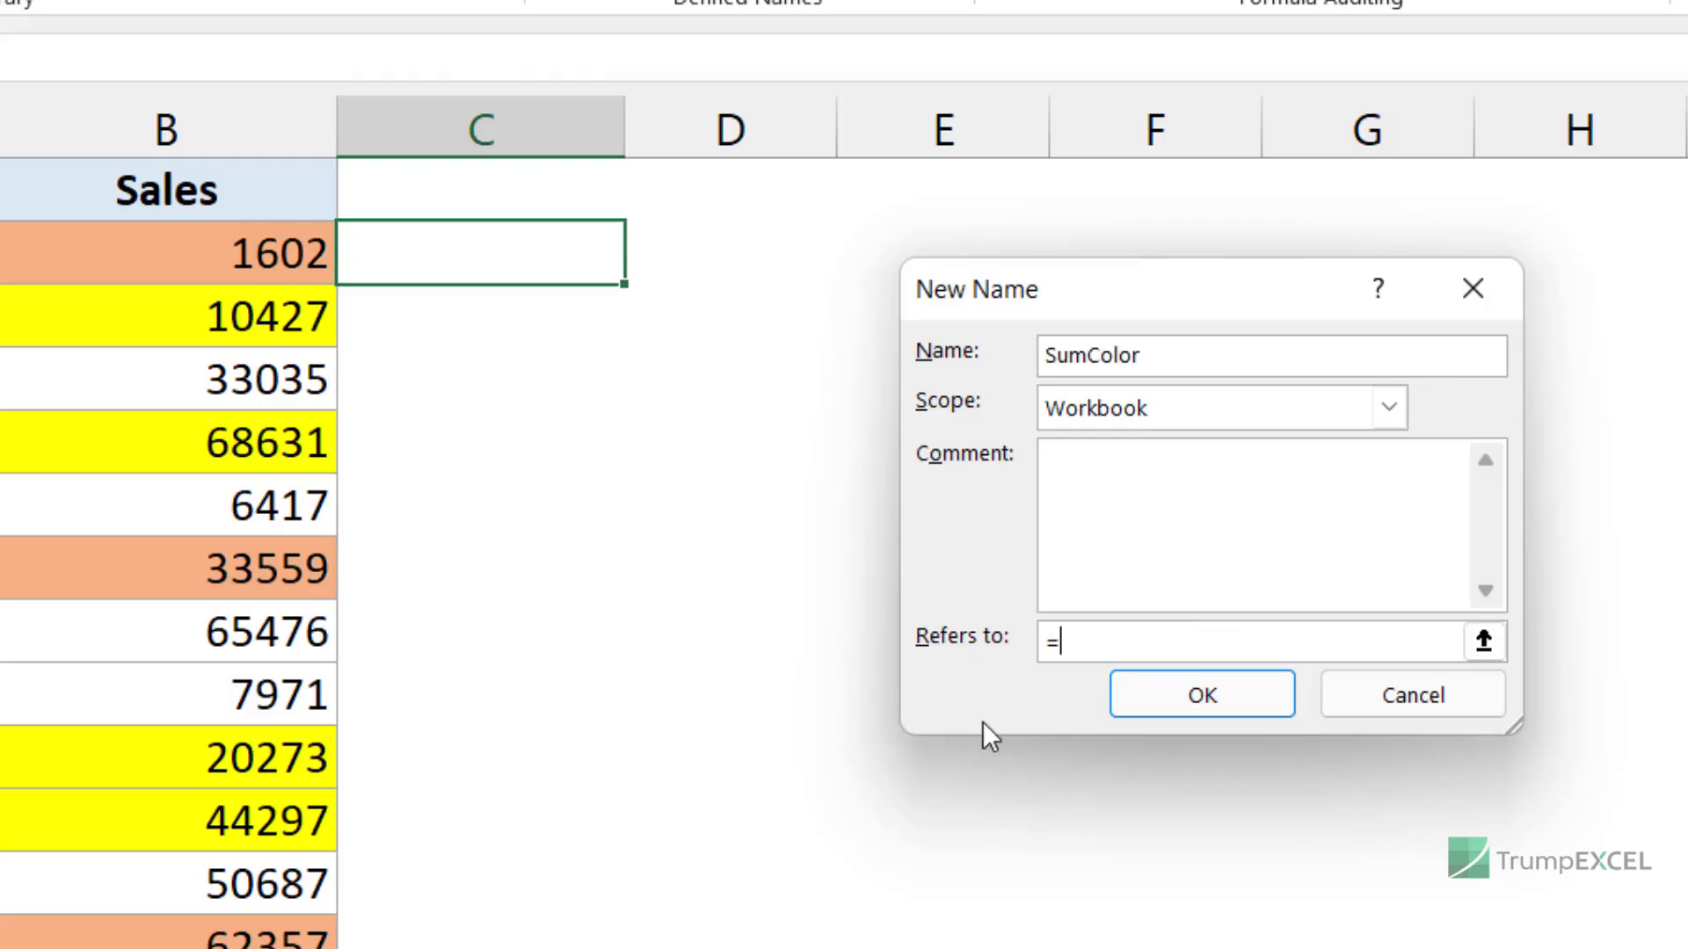
pyautogui.write('Get.Cell(')
pyautogui.write('38')
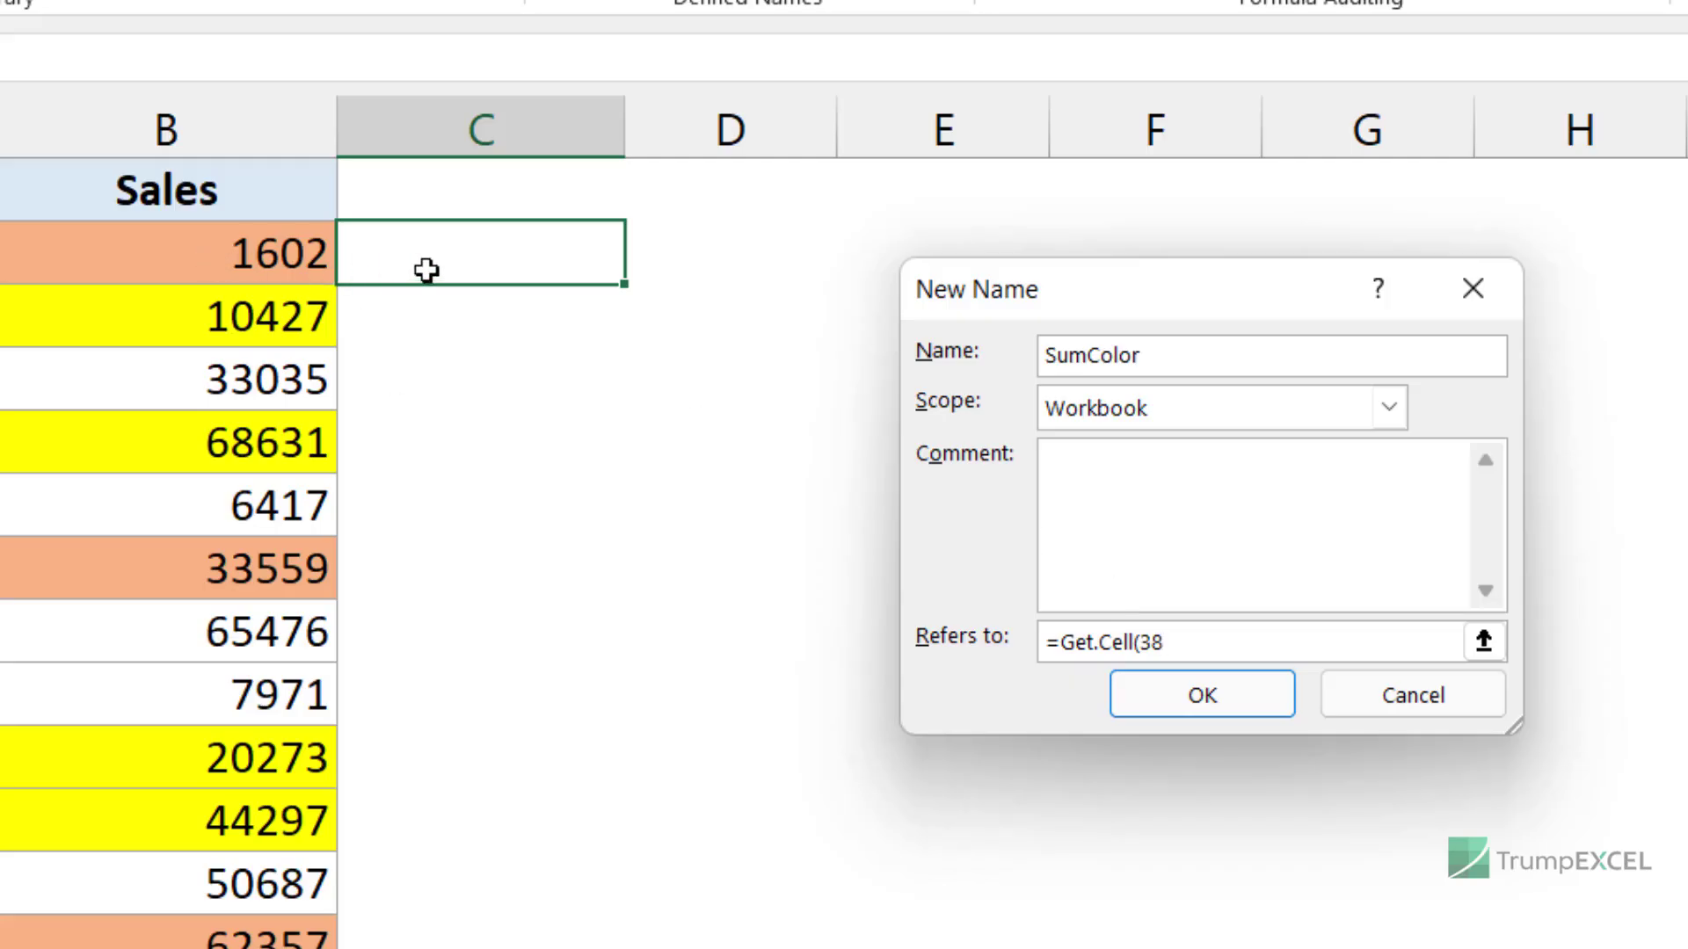
pyautogui.write(',B2)')
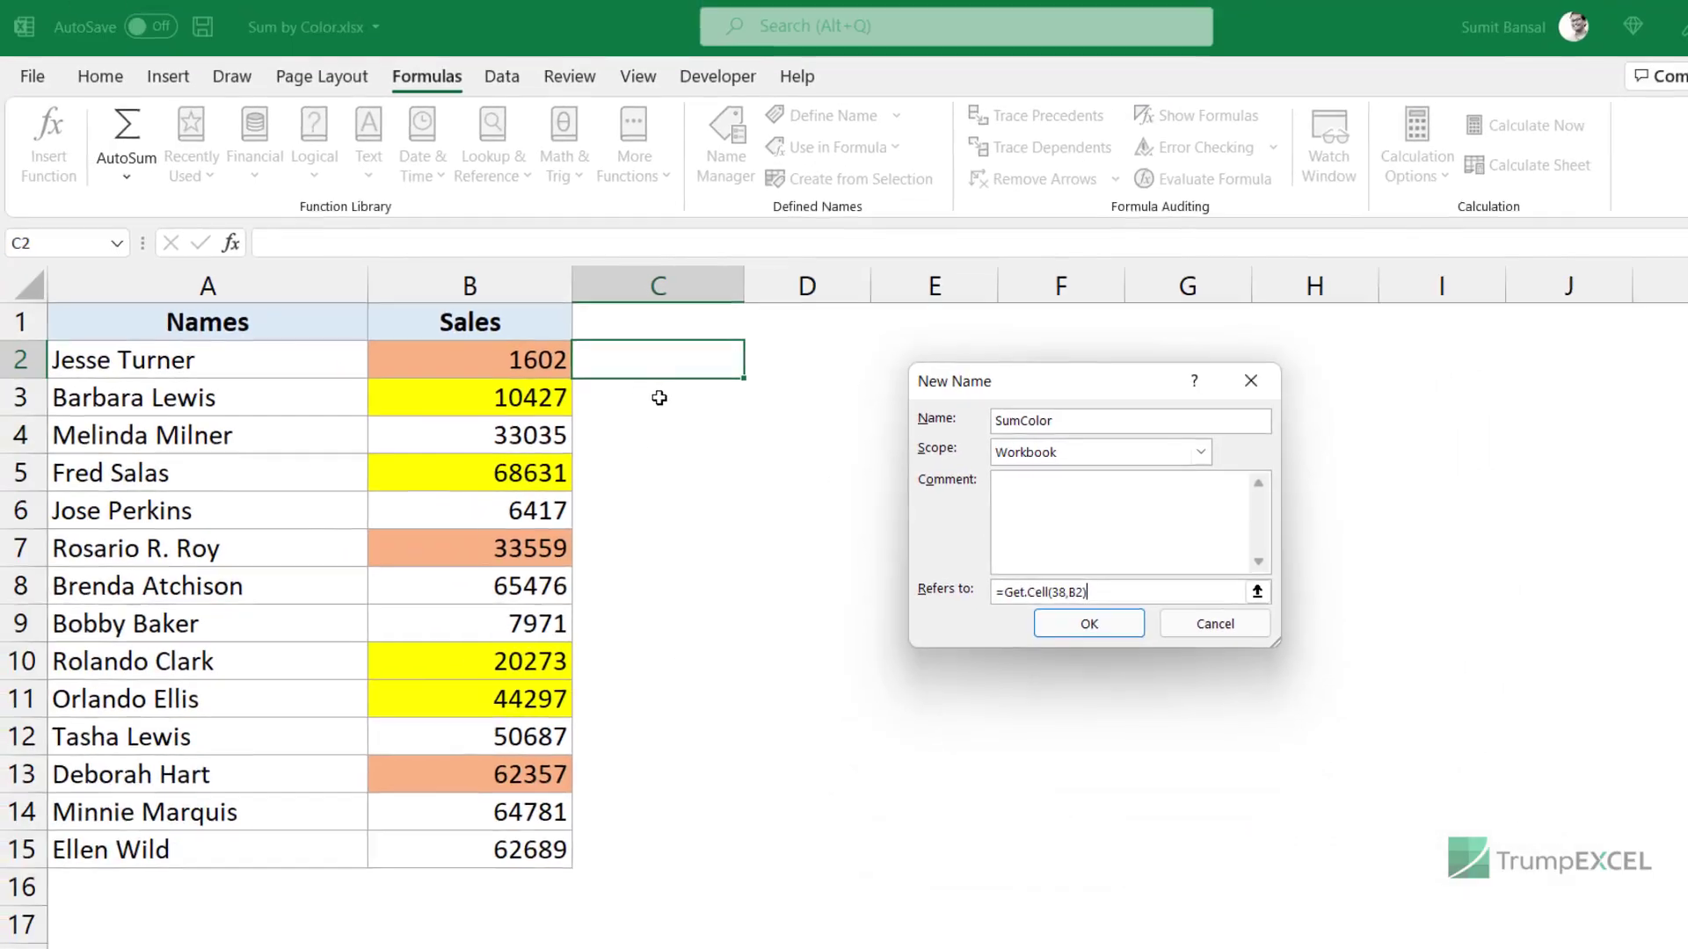
pyautogui.click(1060, 634)
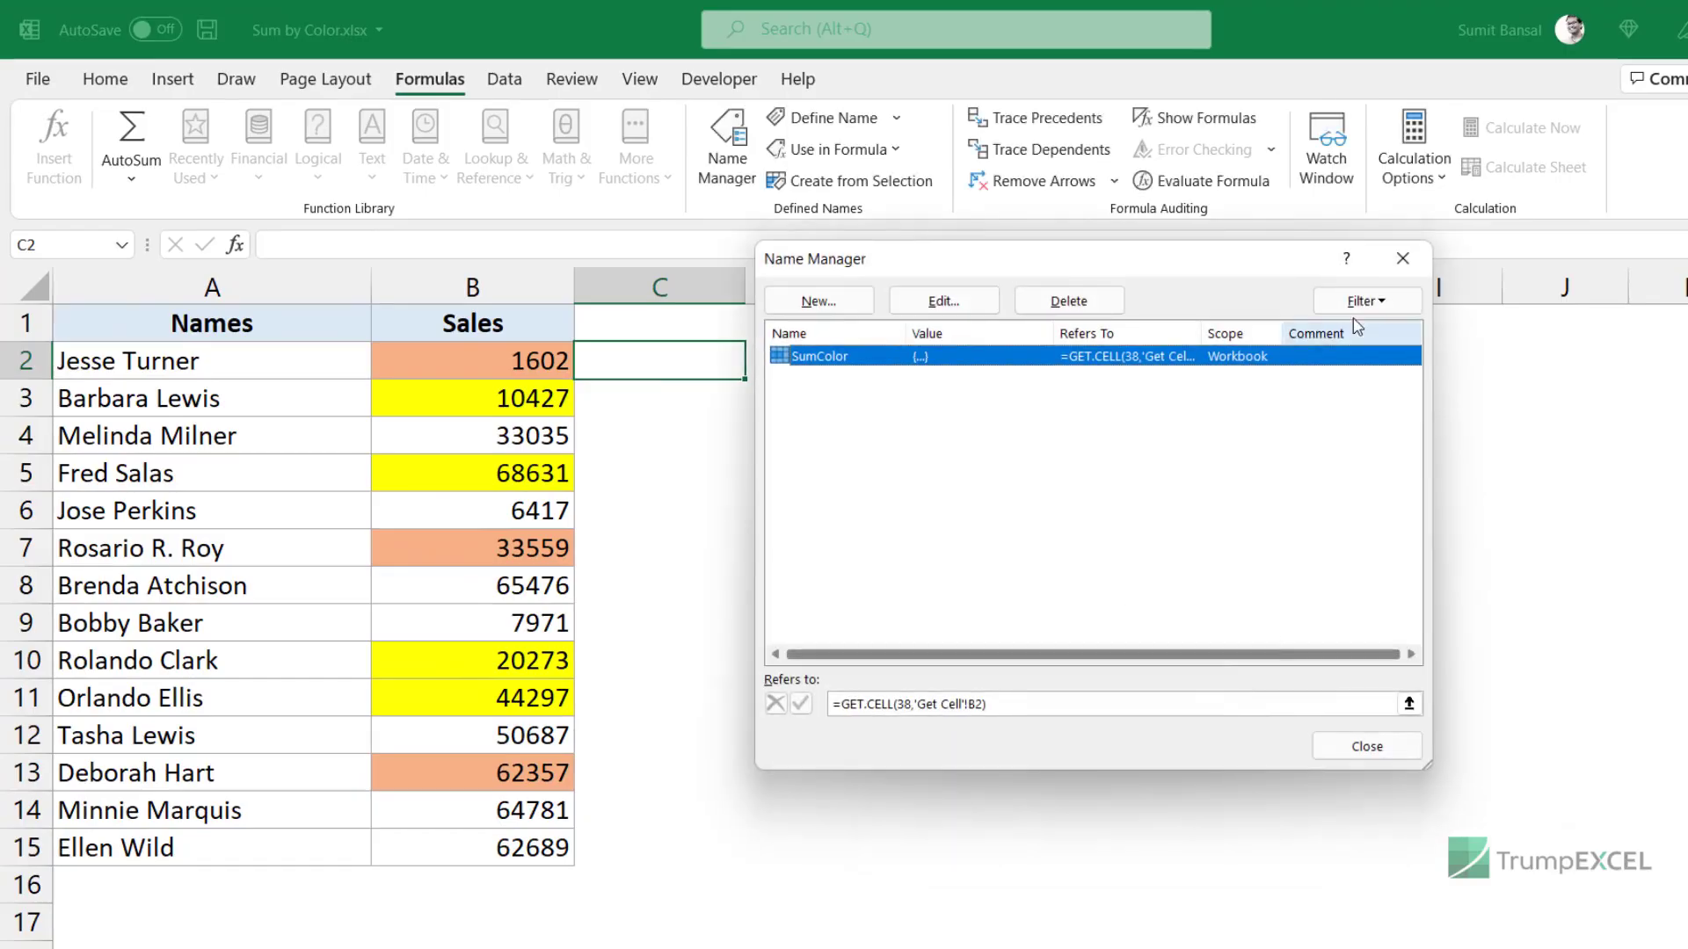
pyautogui.click(1398, 255)
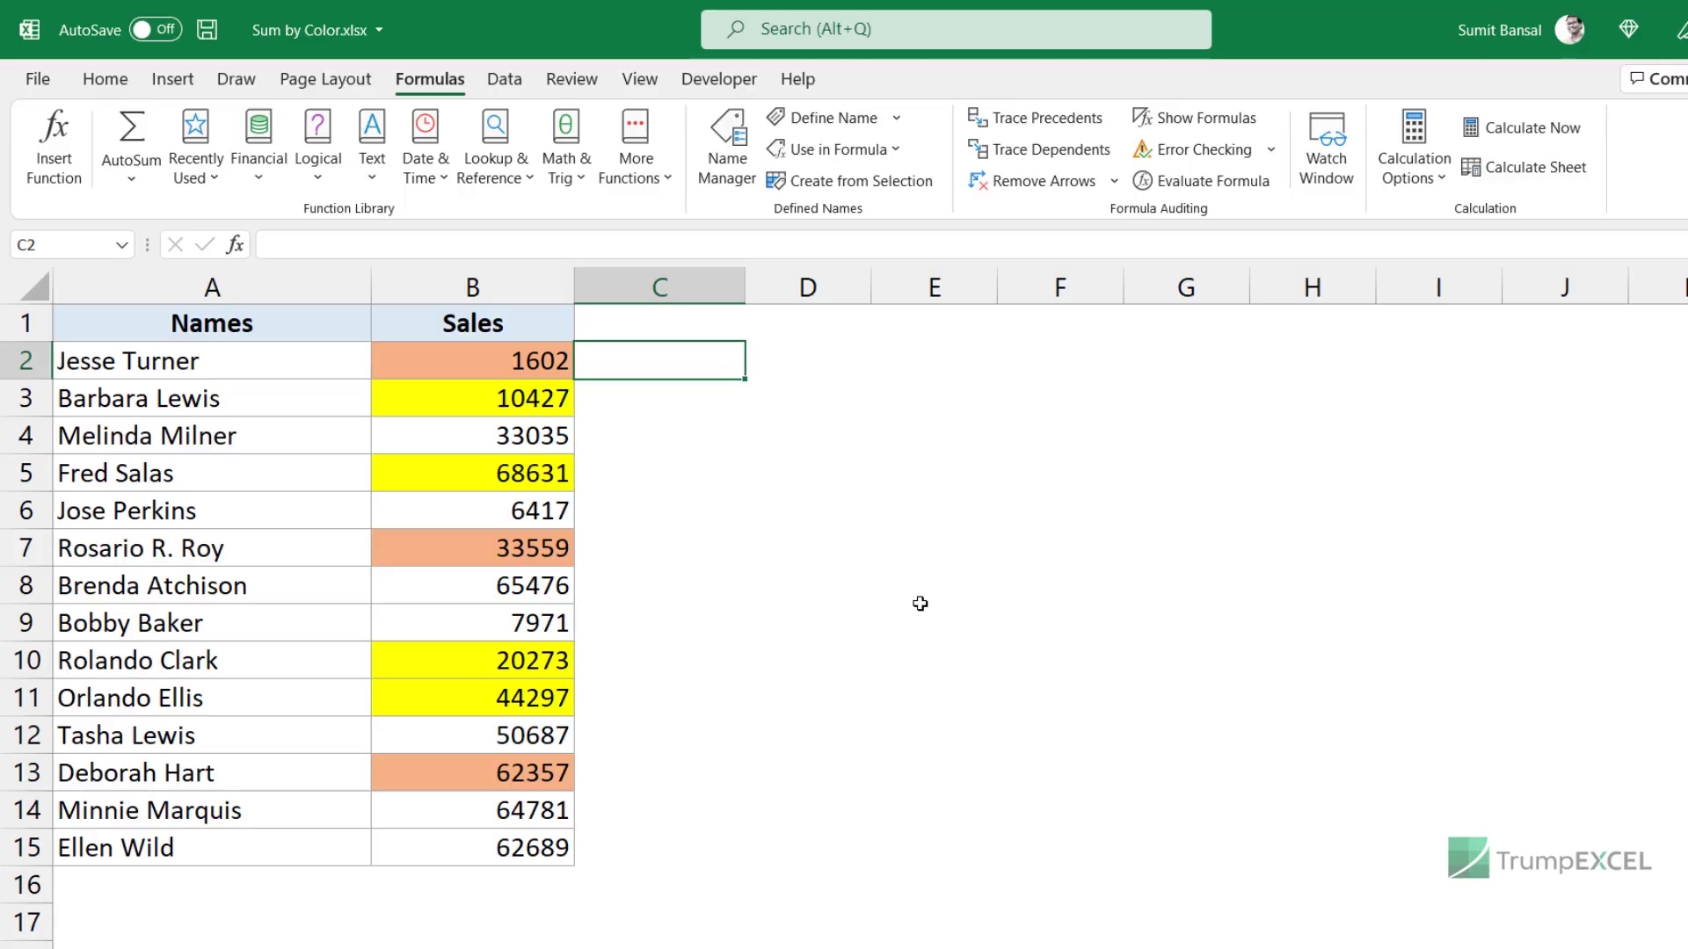
# - Enter =SumColor in cell C2 and fill it down through C15 beside the sales values
pyautogui.write('=sumcolo')
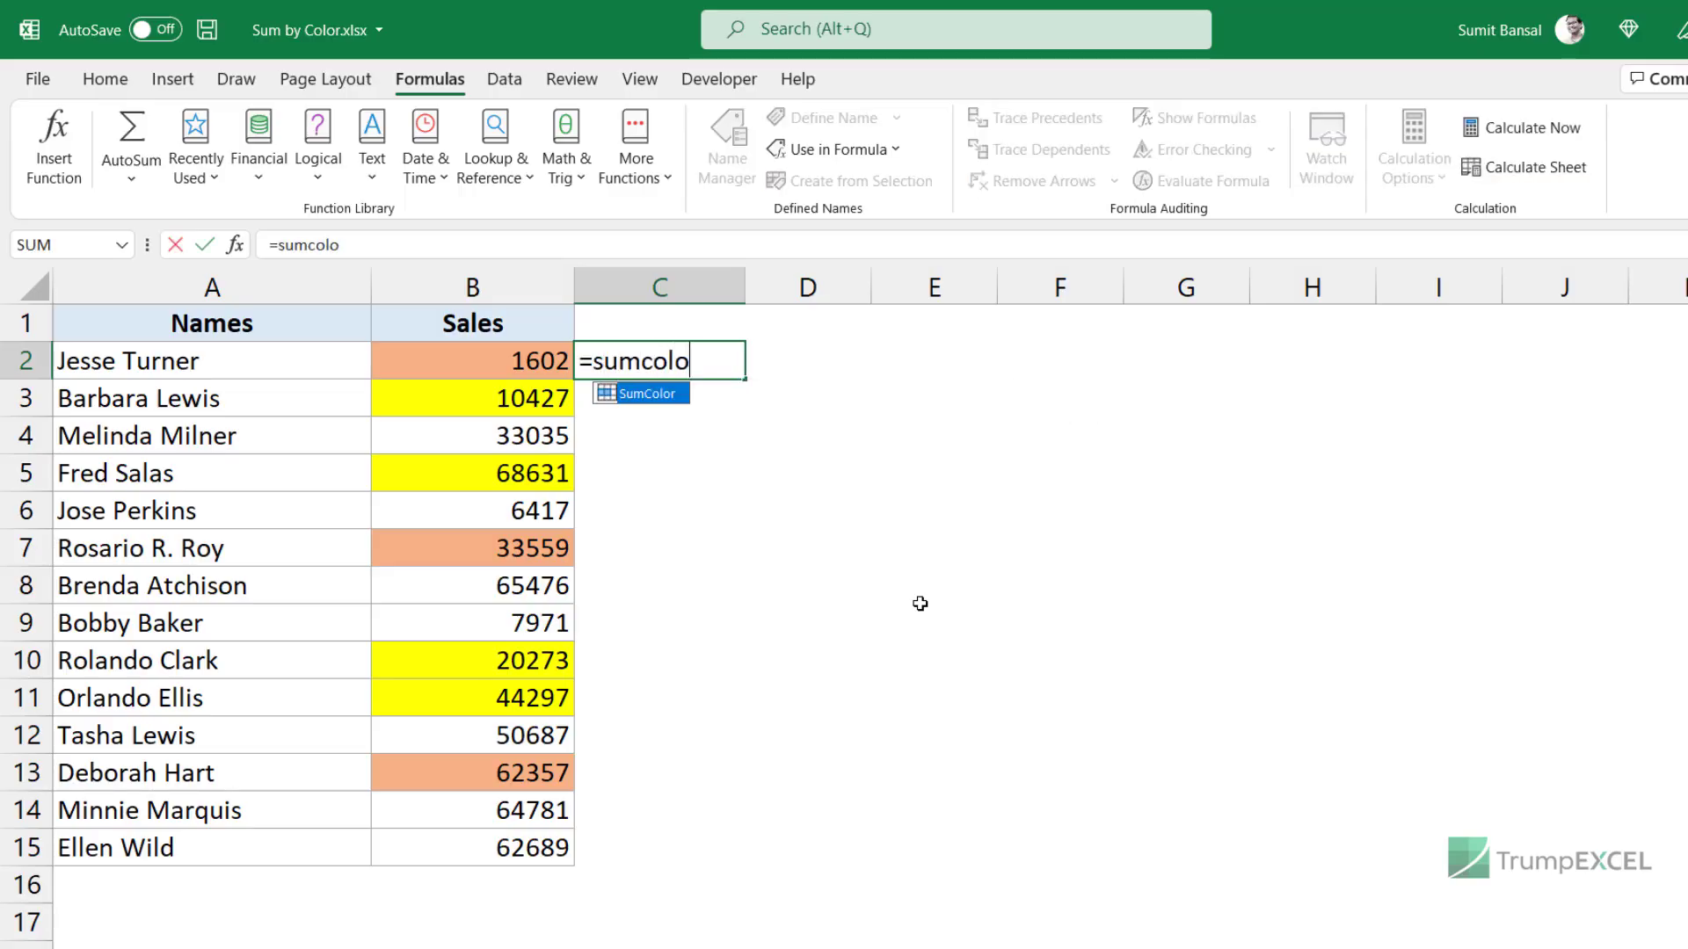
pyautogui.press('Tab')
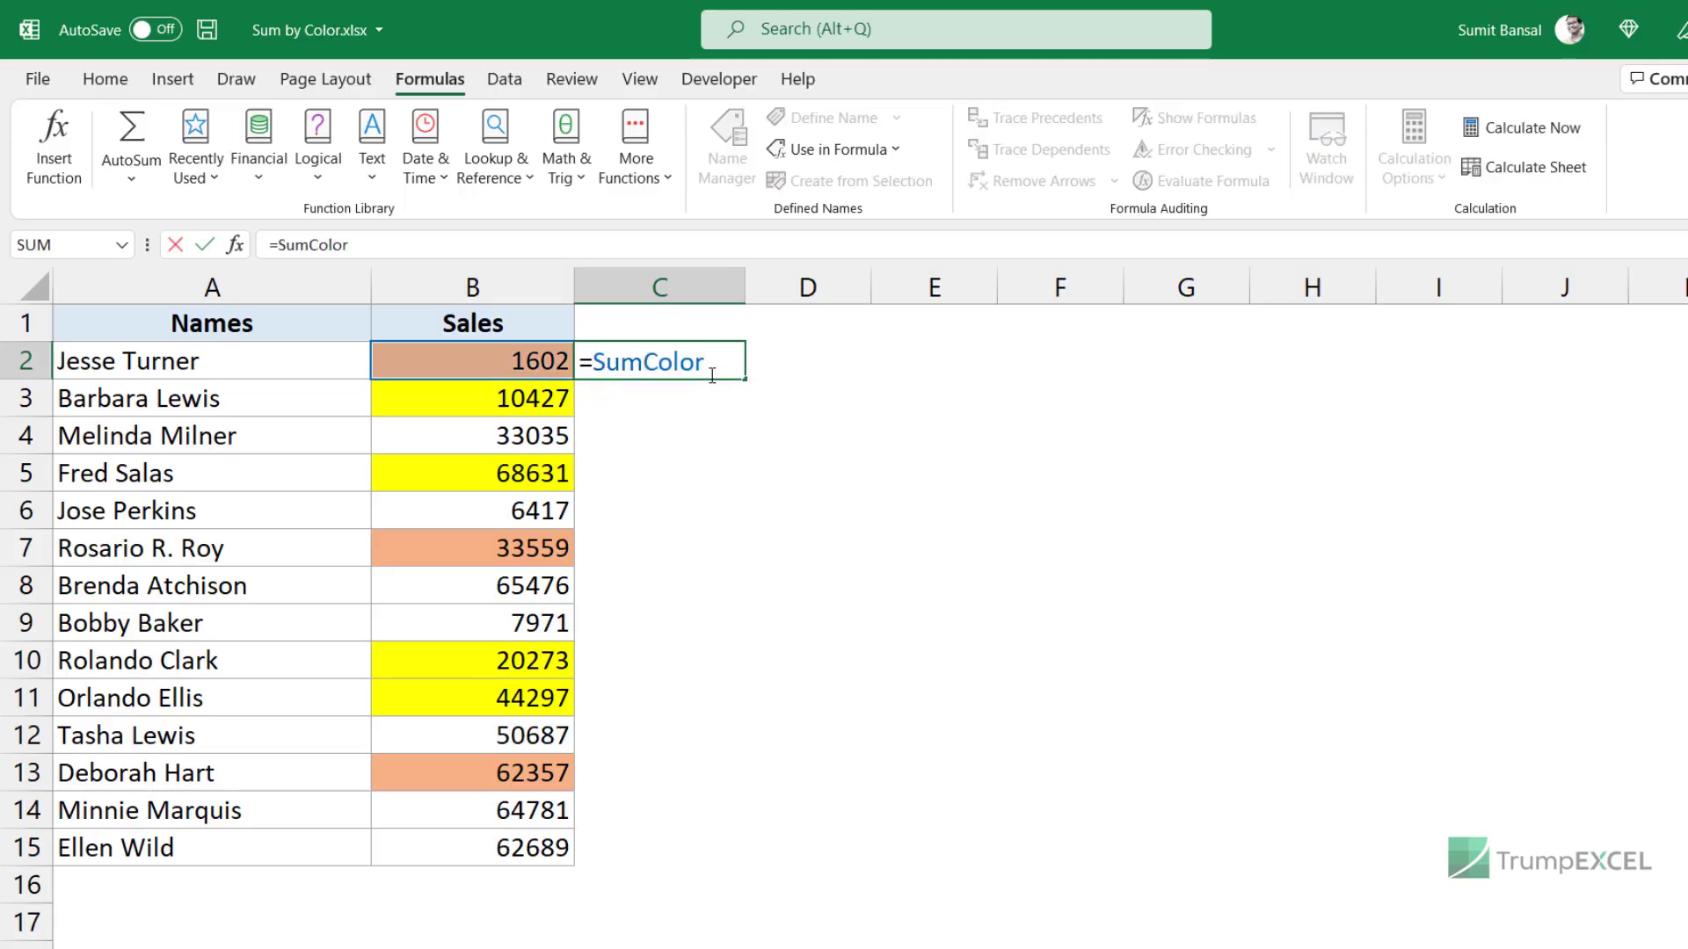
pyautogui.hotkey('ctrl', 'Return')
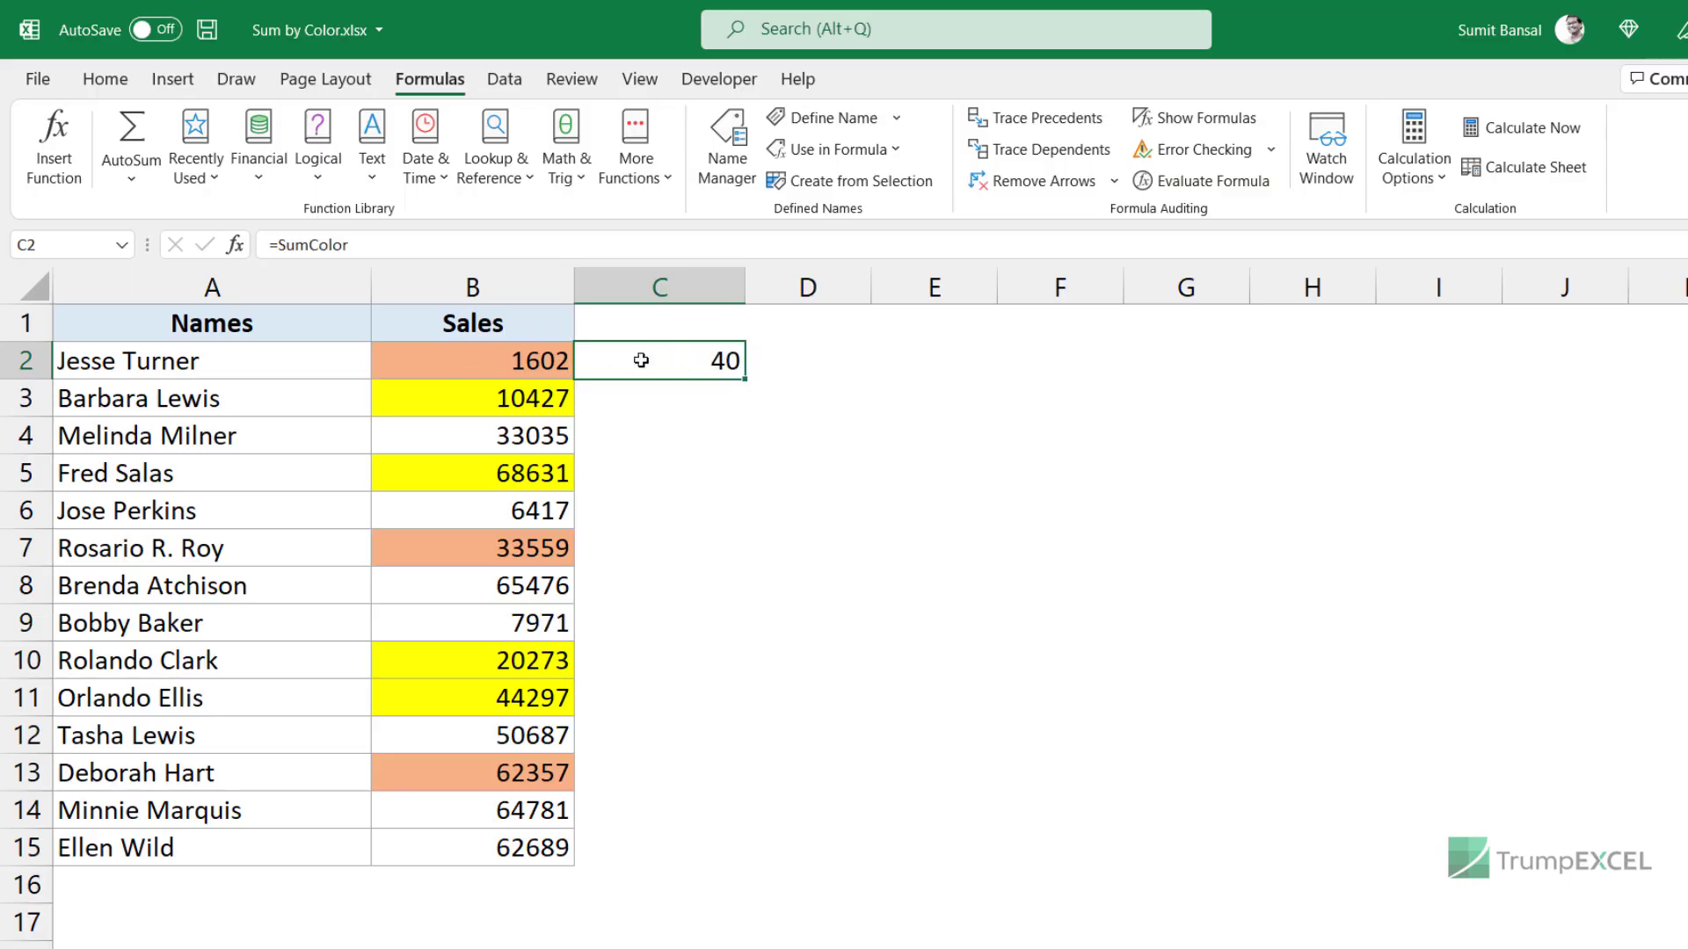
pyautogui.click(489, 362)
pyautogui.click(734, 369)
pyautogui.moveTo(746, 380); pyautogui.dragTo(664, 860)
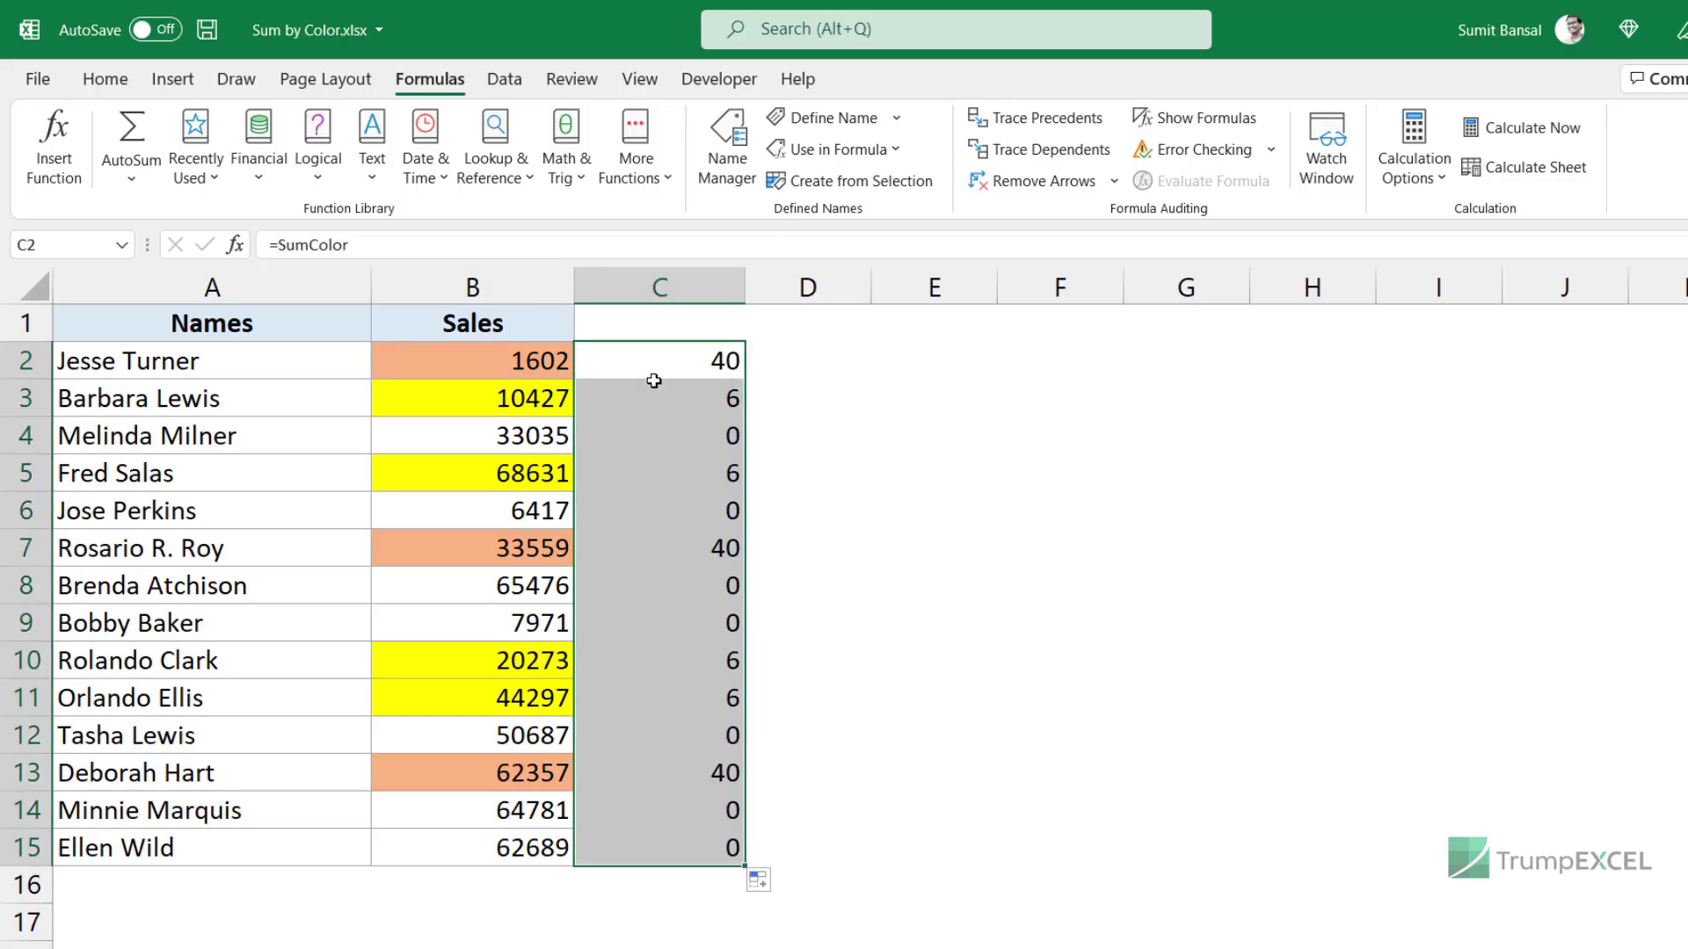
# - Compare the fills of cells B2, B3 and B4 with their color numbers in column C, and review C2:C15
pyautogui.click(464, 361)
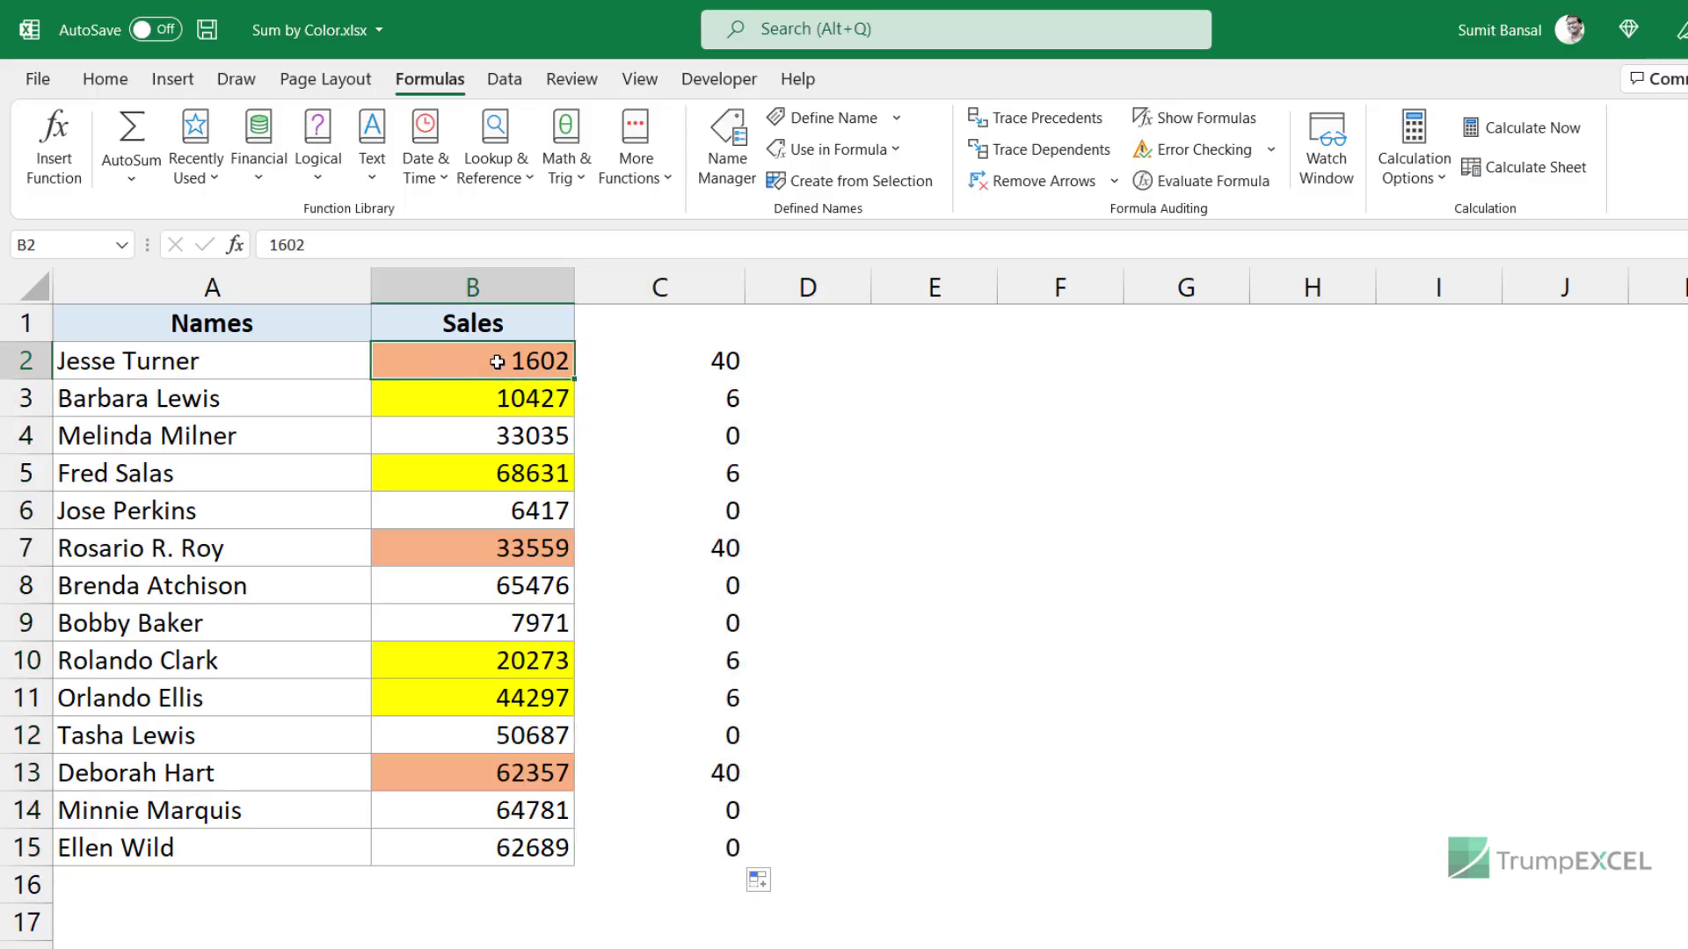
pyautogui.click(648, 374)
pyautogui.click(447, 404)
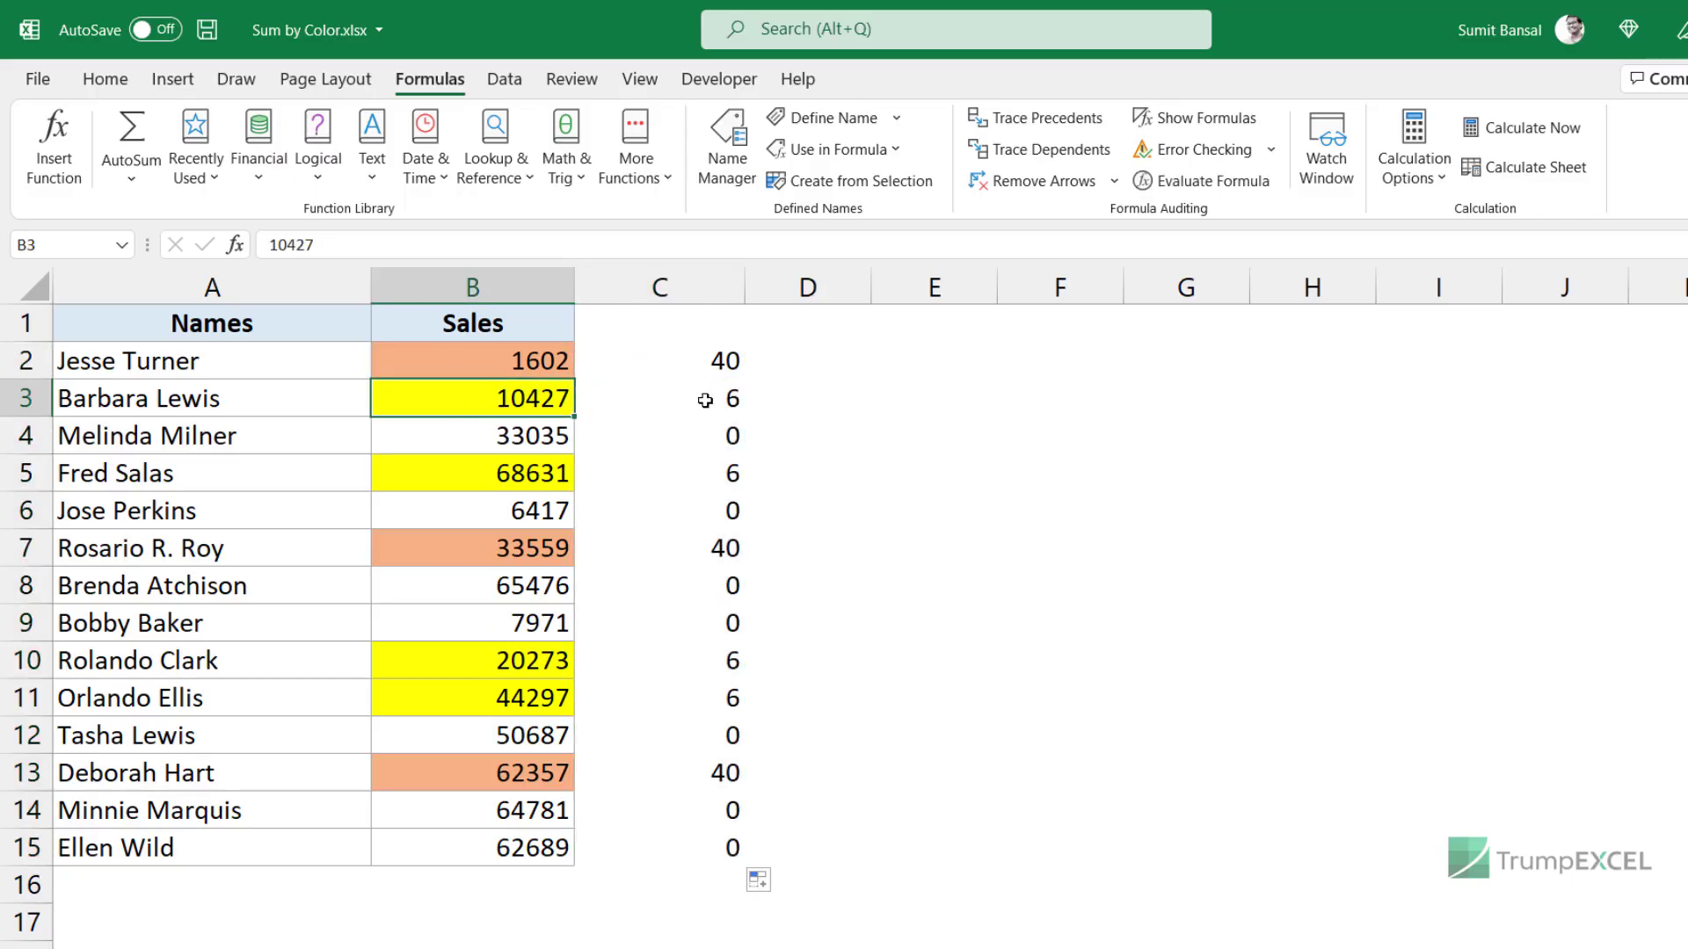
pyautogui.click(705, 400)
pyautogui.click(498, 435)
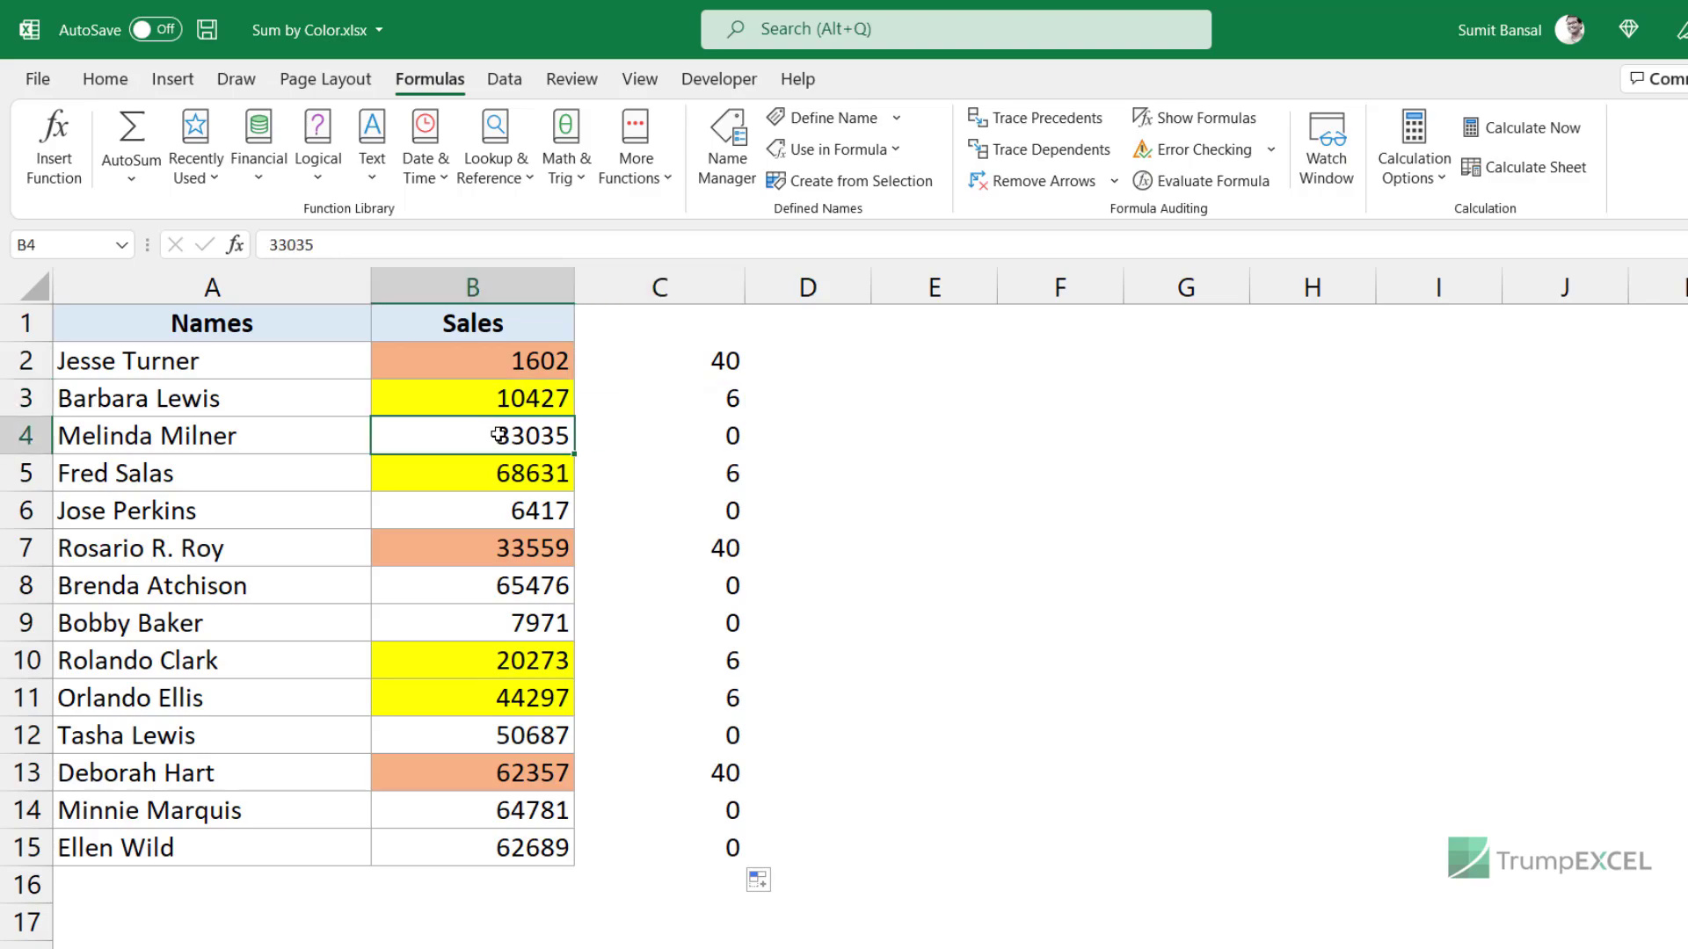
pyautogui.click(675, 434)
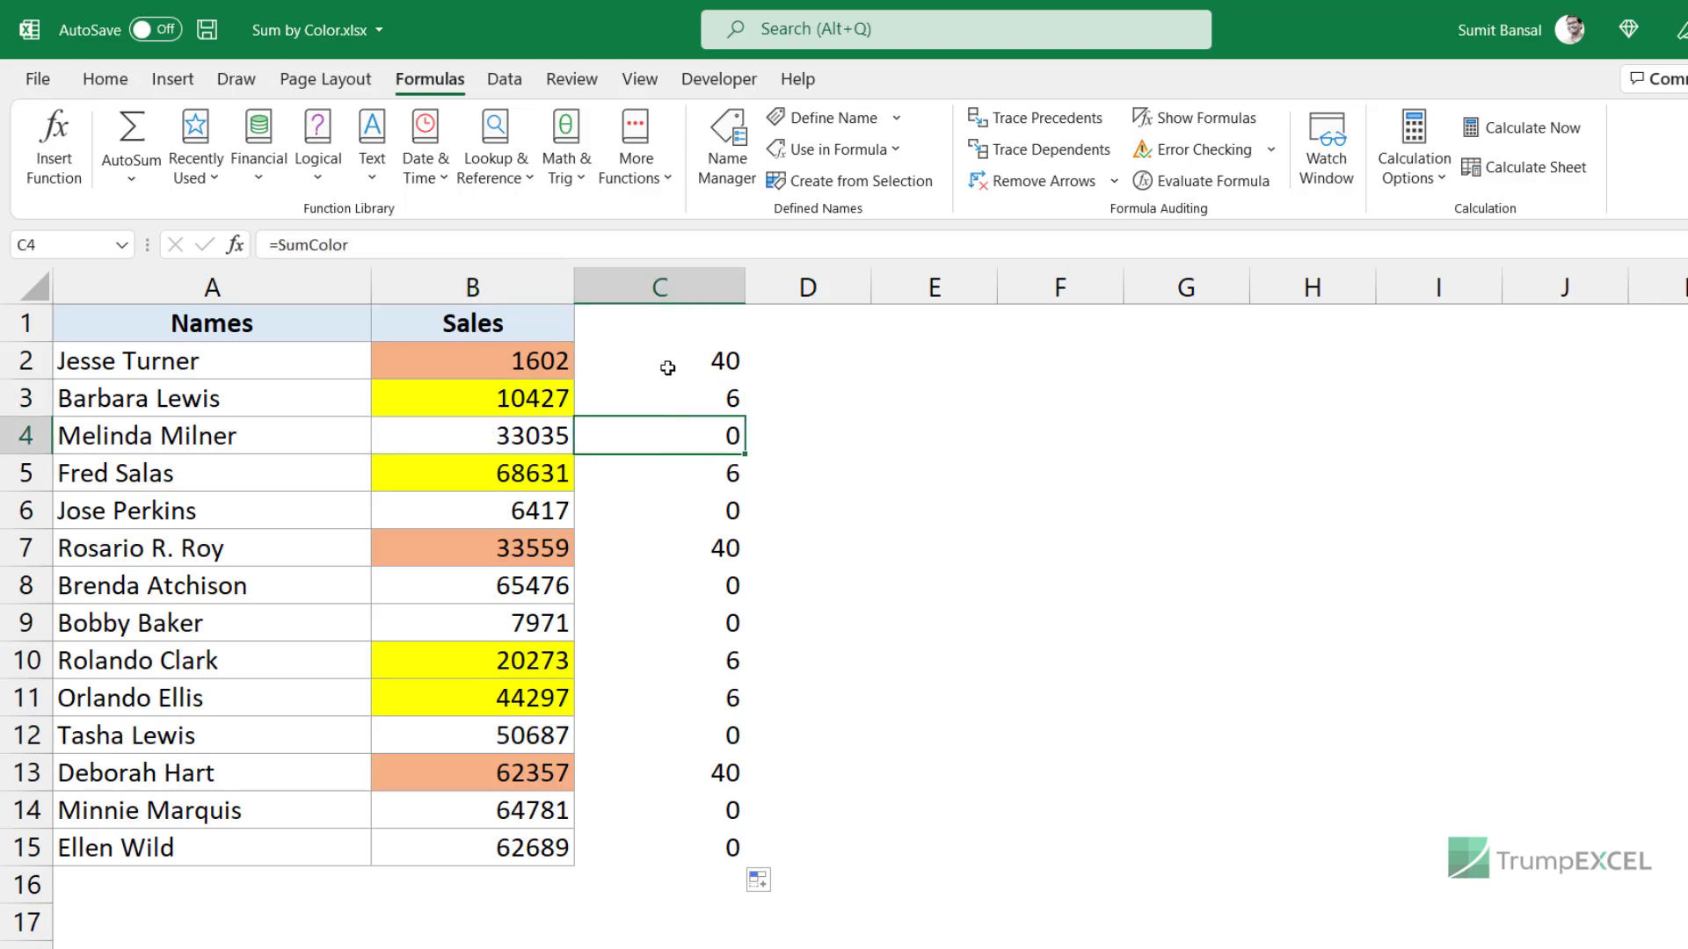
pyautogui.moveTo(667, 362); pyautogui.dragTo(653, 845)
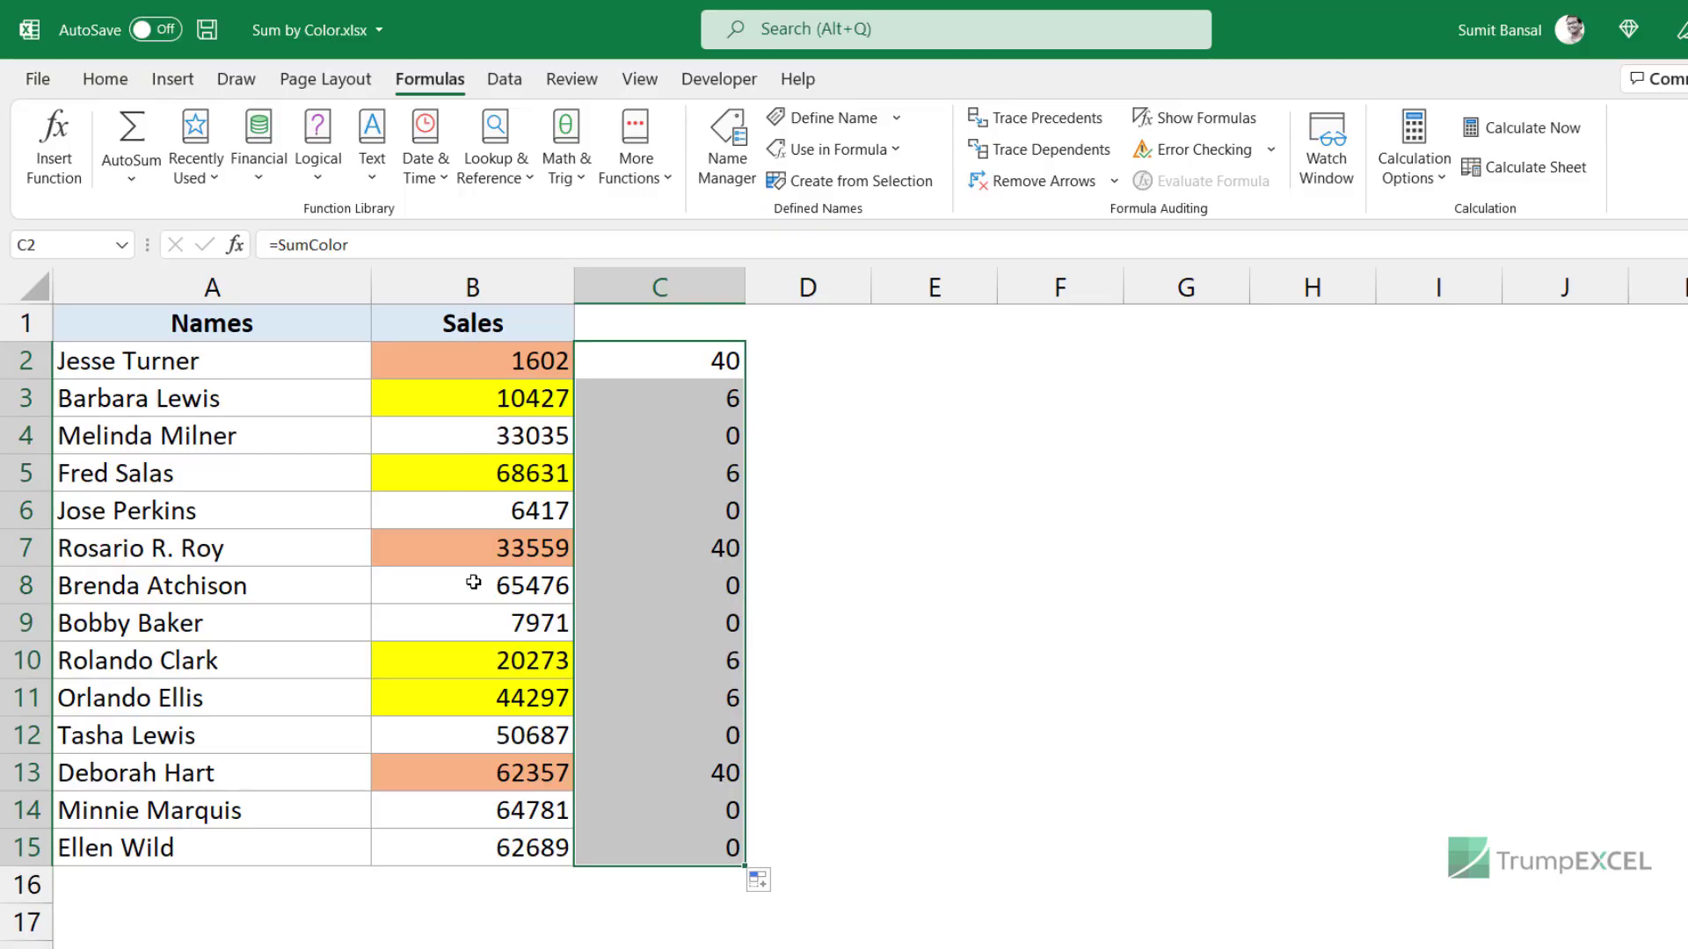
# - Label column C with the header Color Index No. in cell C1
pyautogui.click(631, 323)
pyautogui.write('Col')
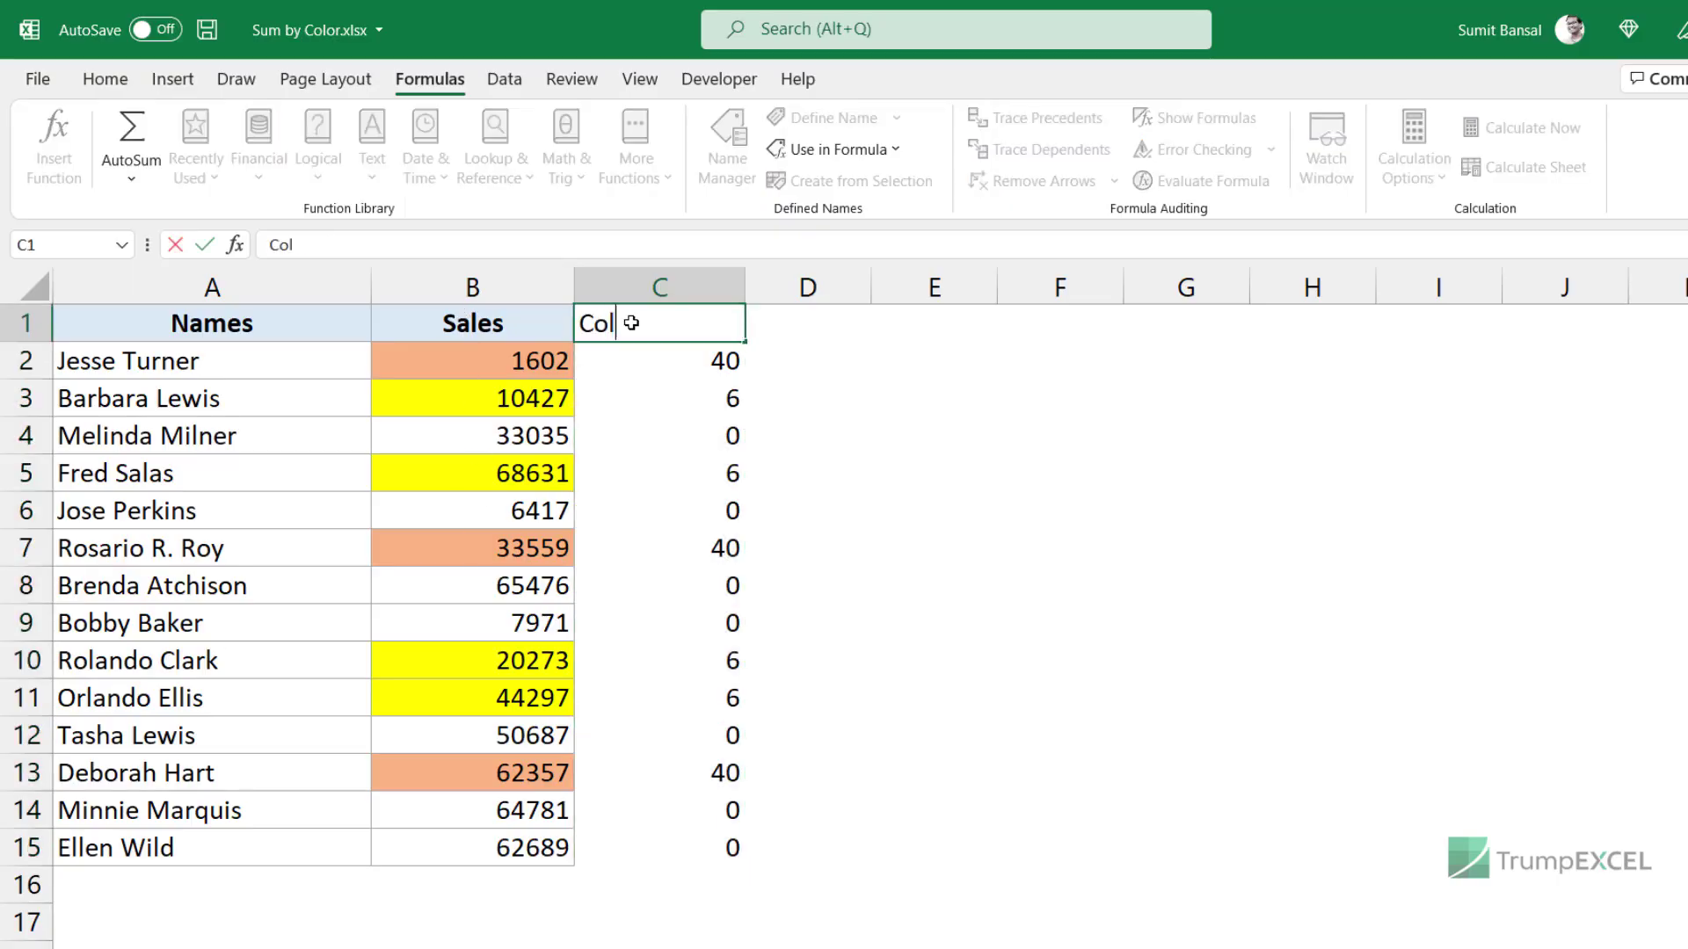
pyautogui.write('or Index No.')
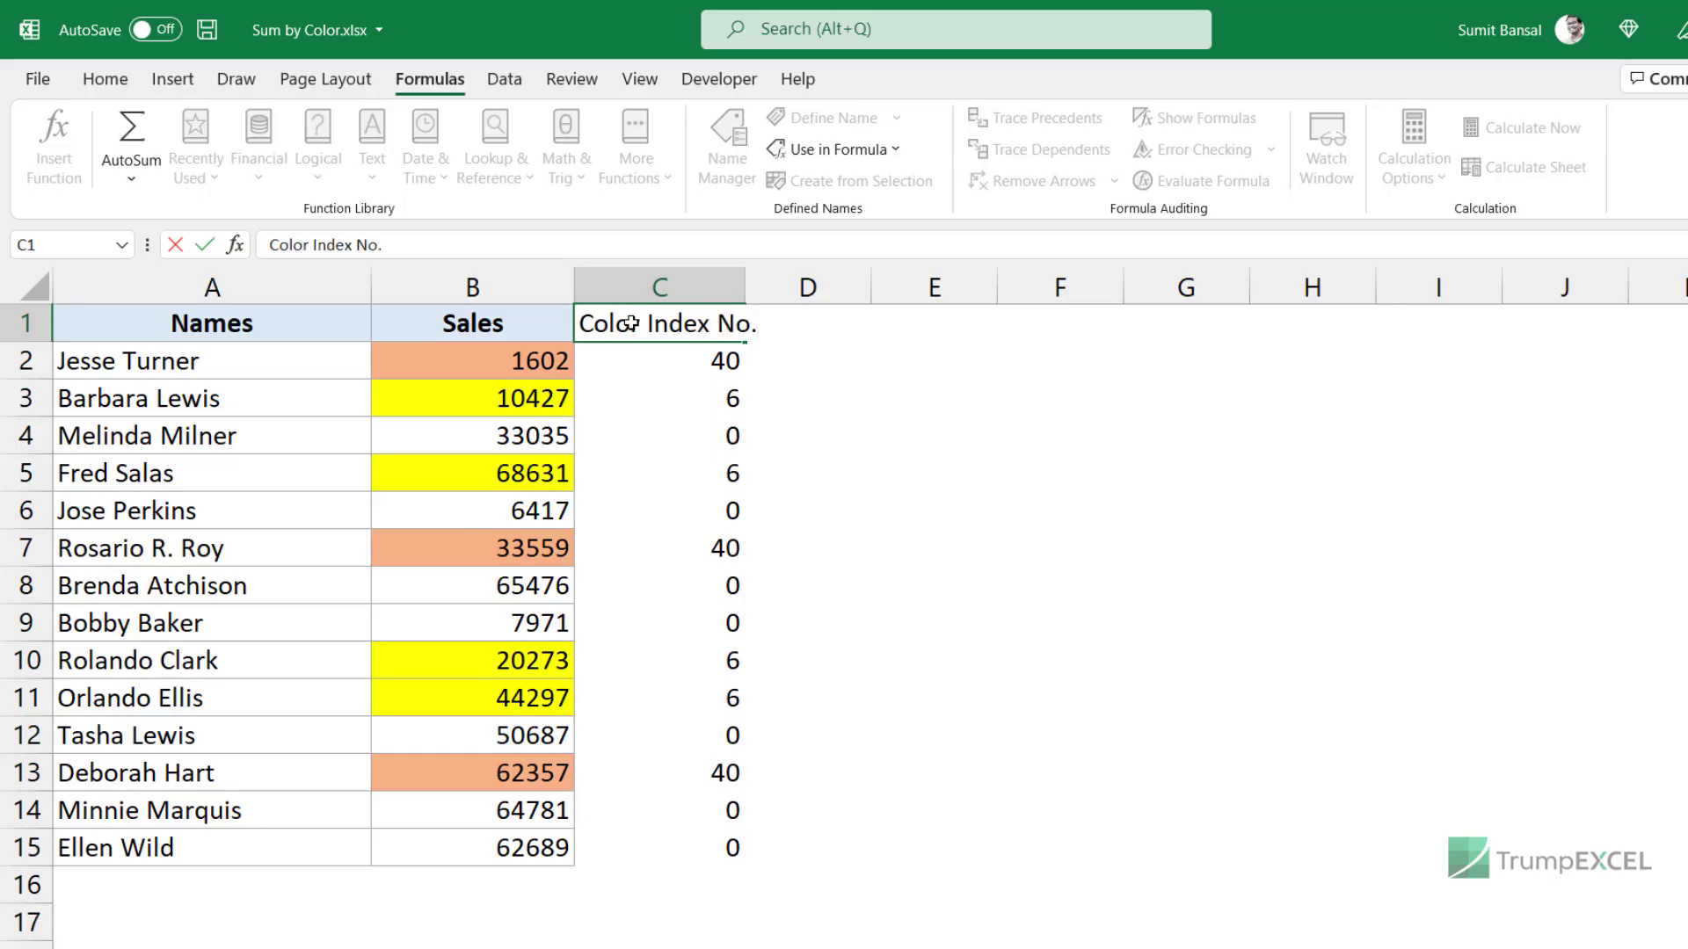
pyautogui.press('Return')
pyautogui.press('Up')
pyautogui.press('Right')
pyautogui.press('Down')
pyautogui.press('Right')
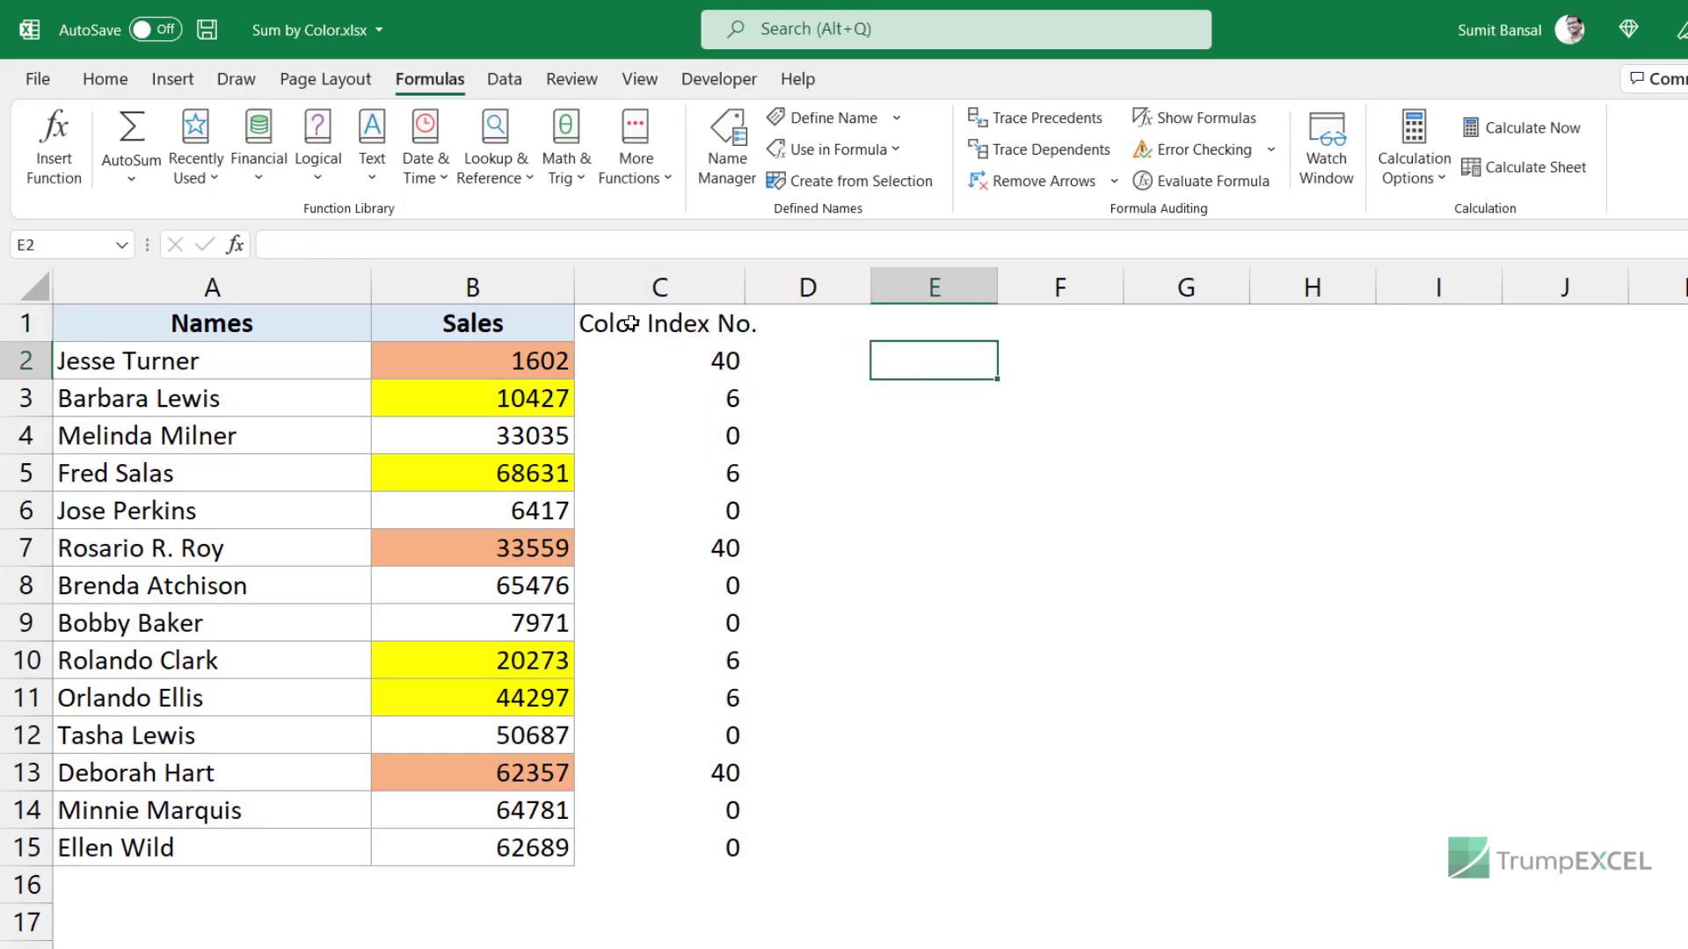
# - Copy cell B2 and paste only its formatting into cell E2 to reproduce its orange fill
pyautogui.click(492, 367)
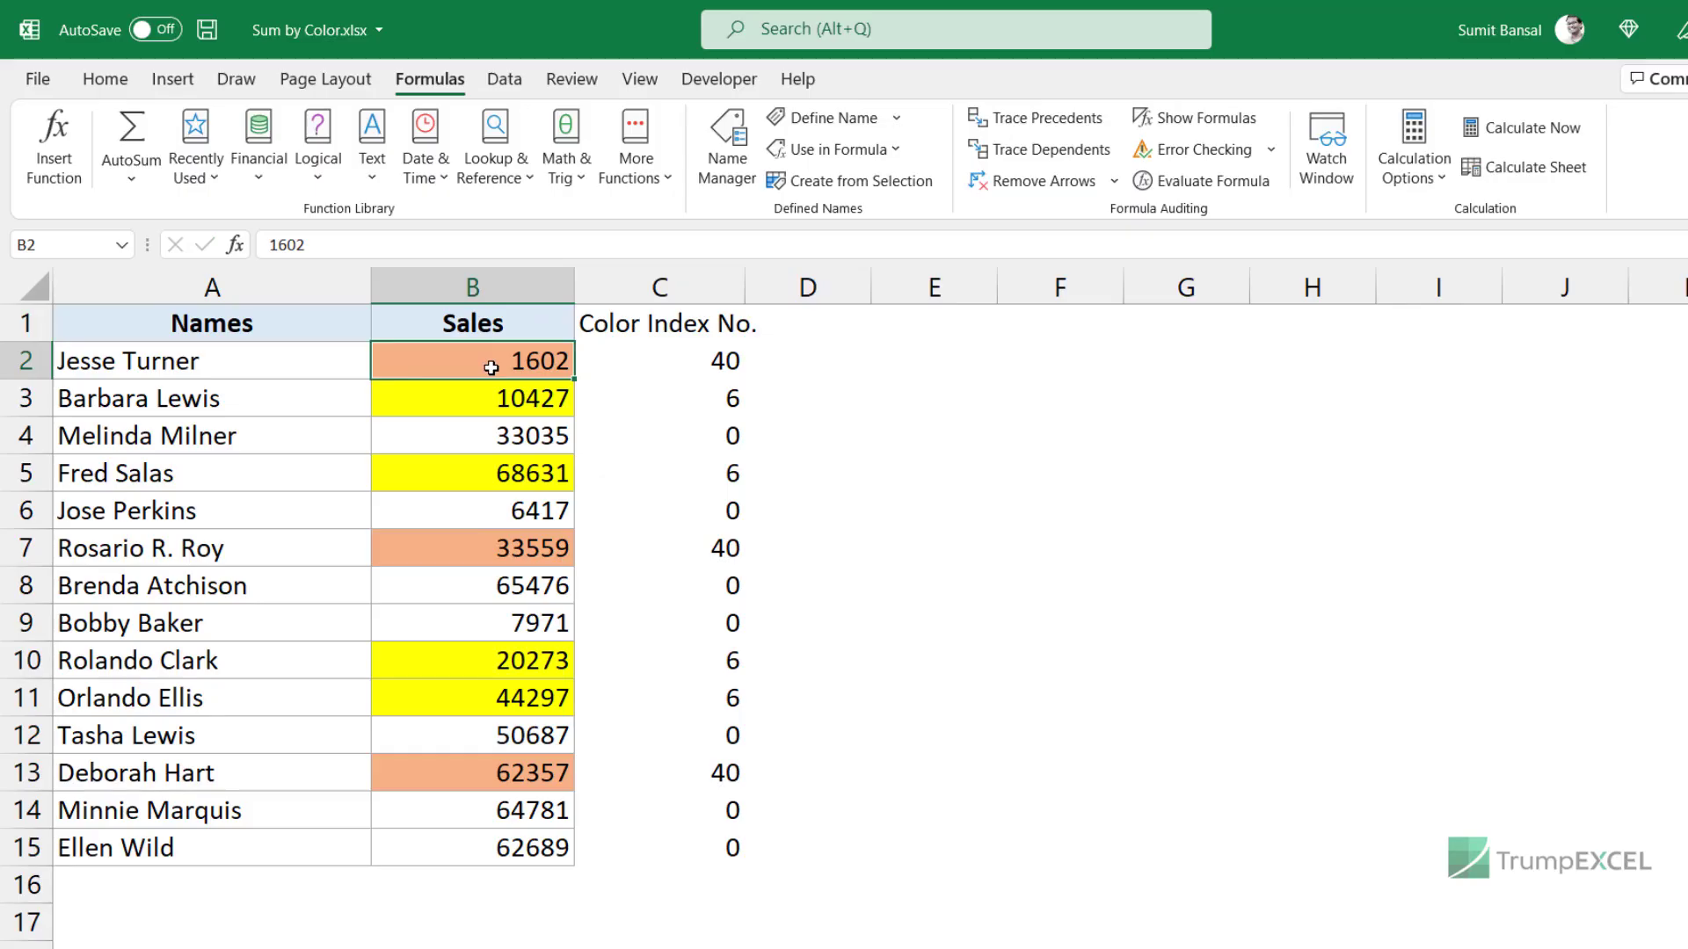
pyautogui.hotkey('ctrl', 'c')
pyautogui.click(917, 351)
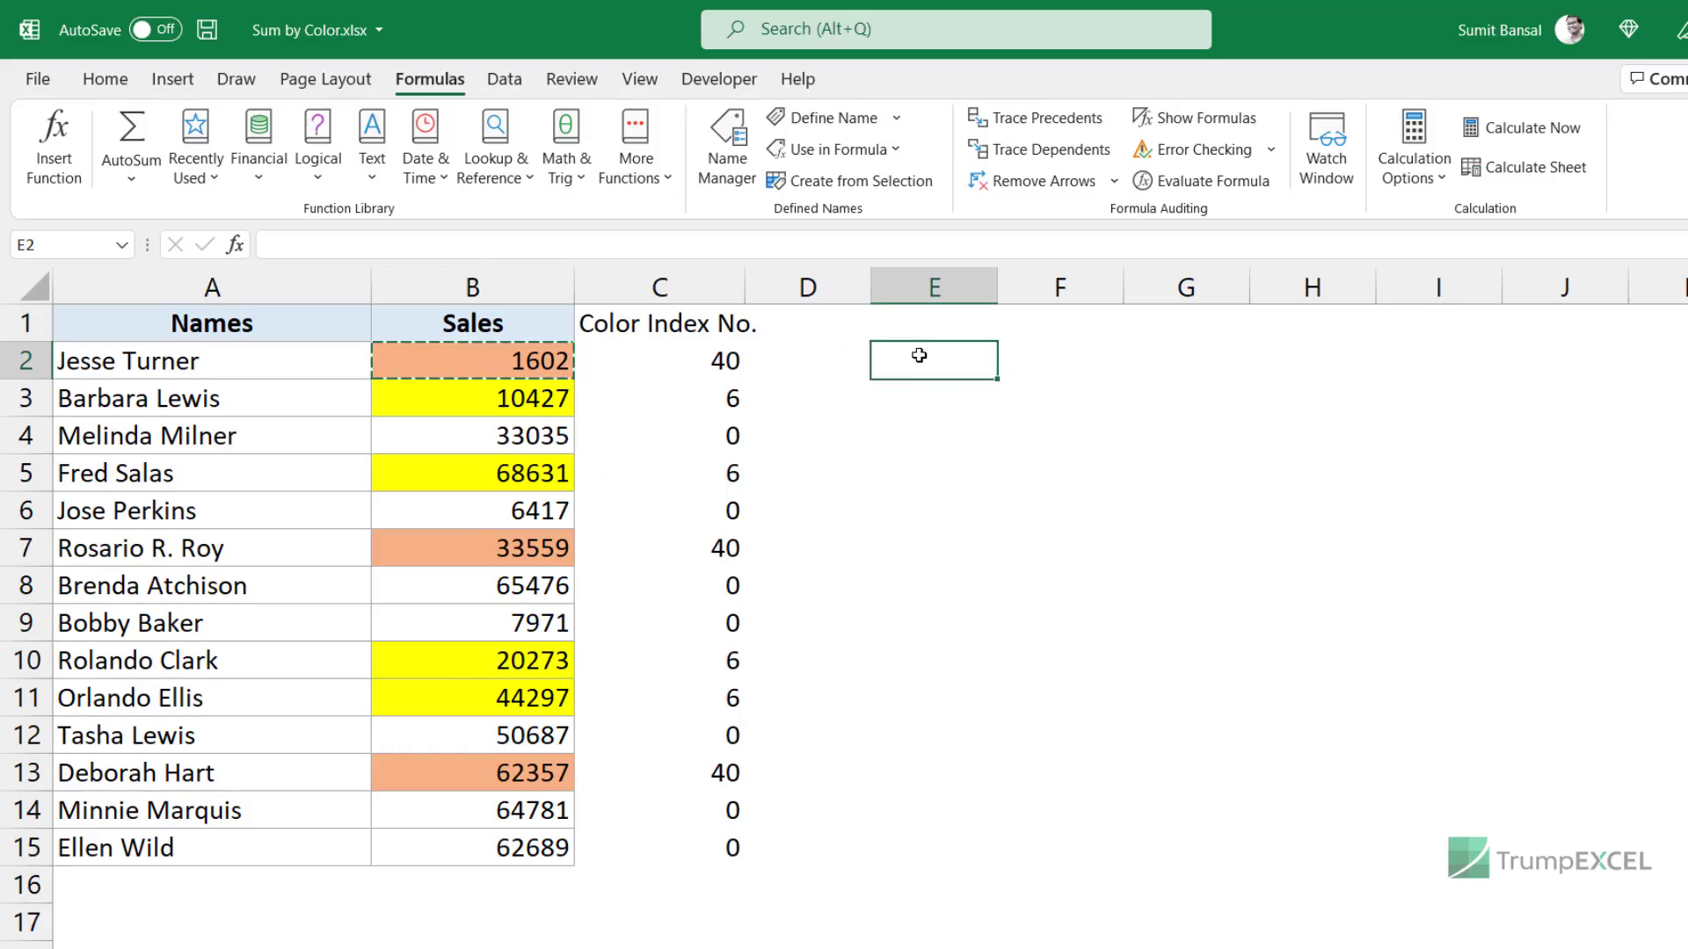
pyautogui.rightClick(916, 352)
pyautogui.click(1129, 428)
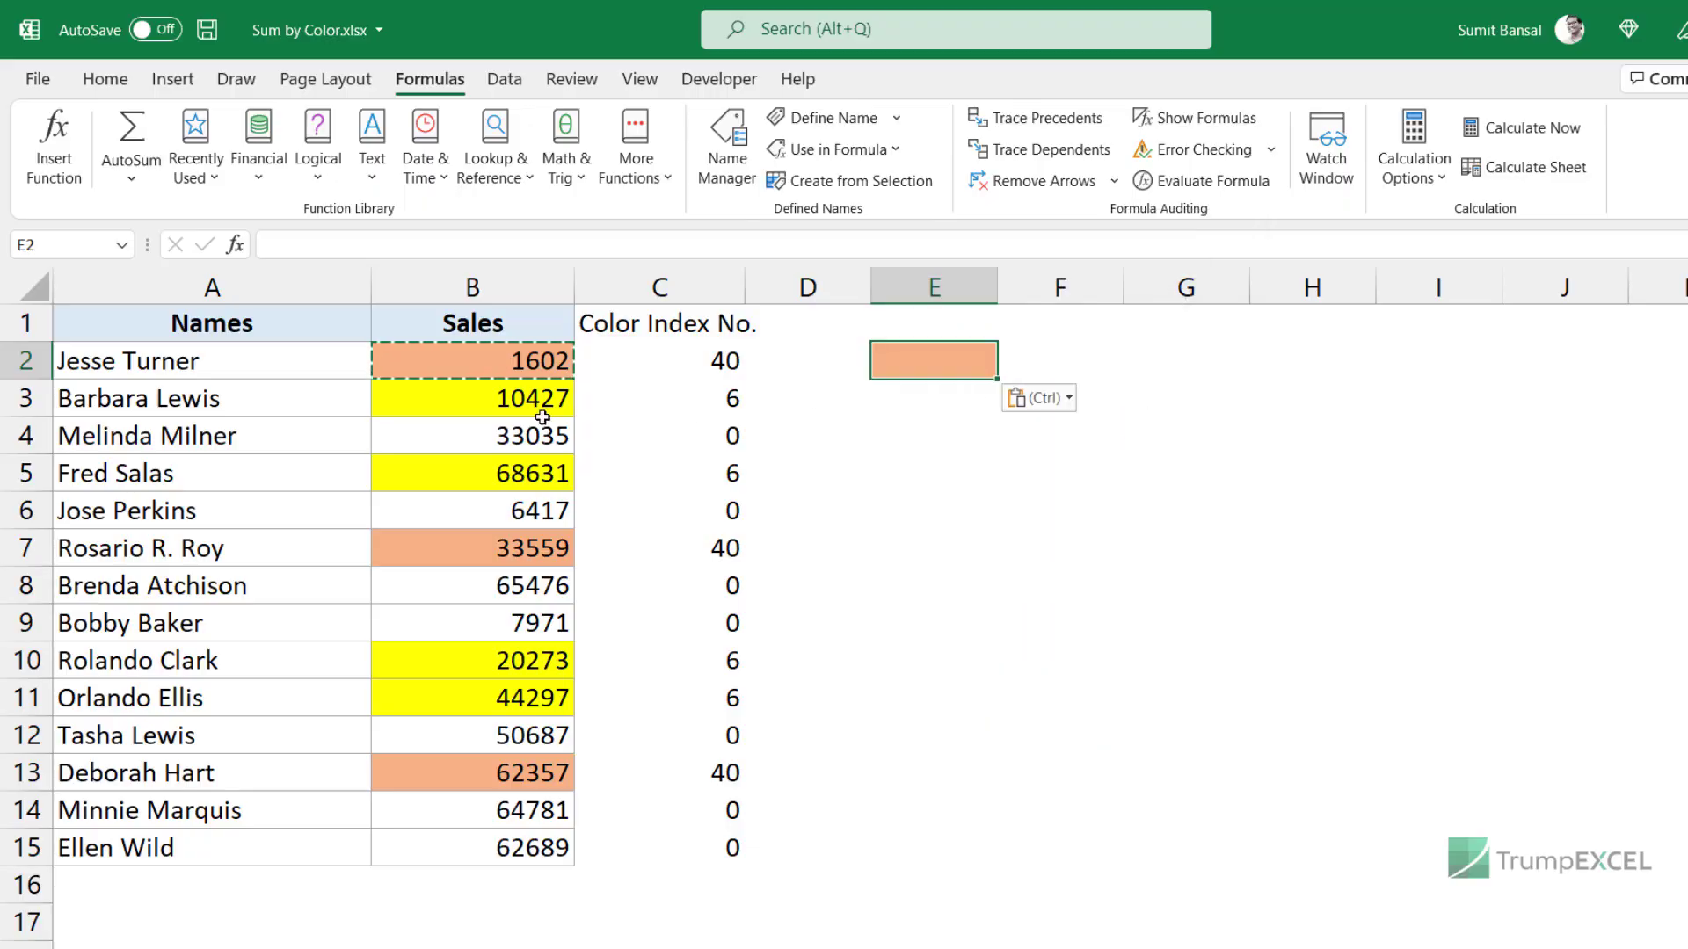
# - Copy cell B3 and paste only its formatting into cell E3 to reproduce its yellow fill
pyautogui.rightClick(517, 403)
pyautogui.click(589, 368)
pyautogui.click(923, 396)
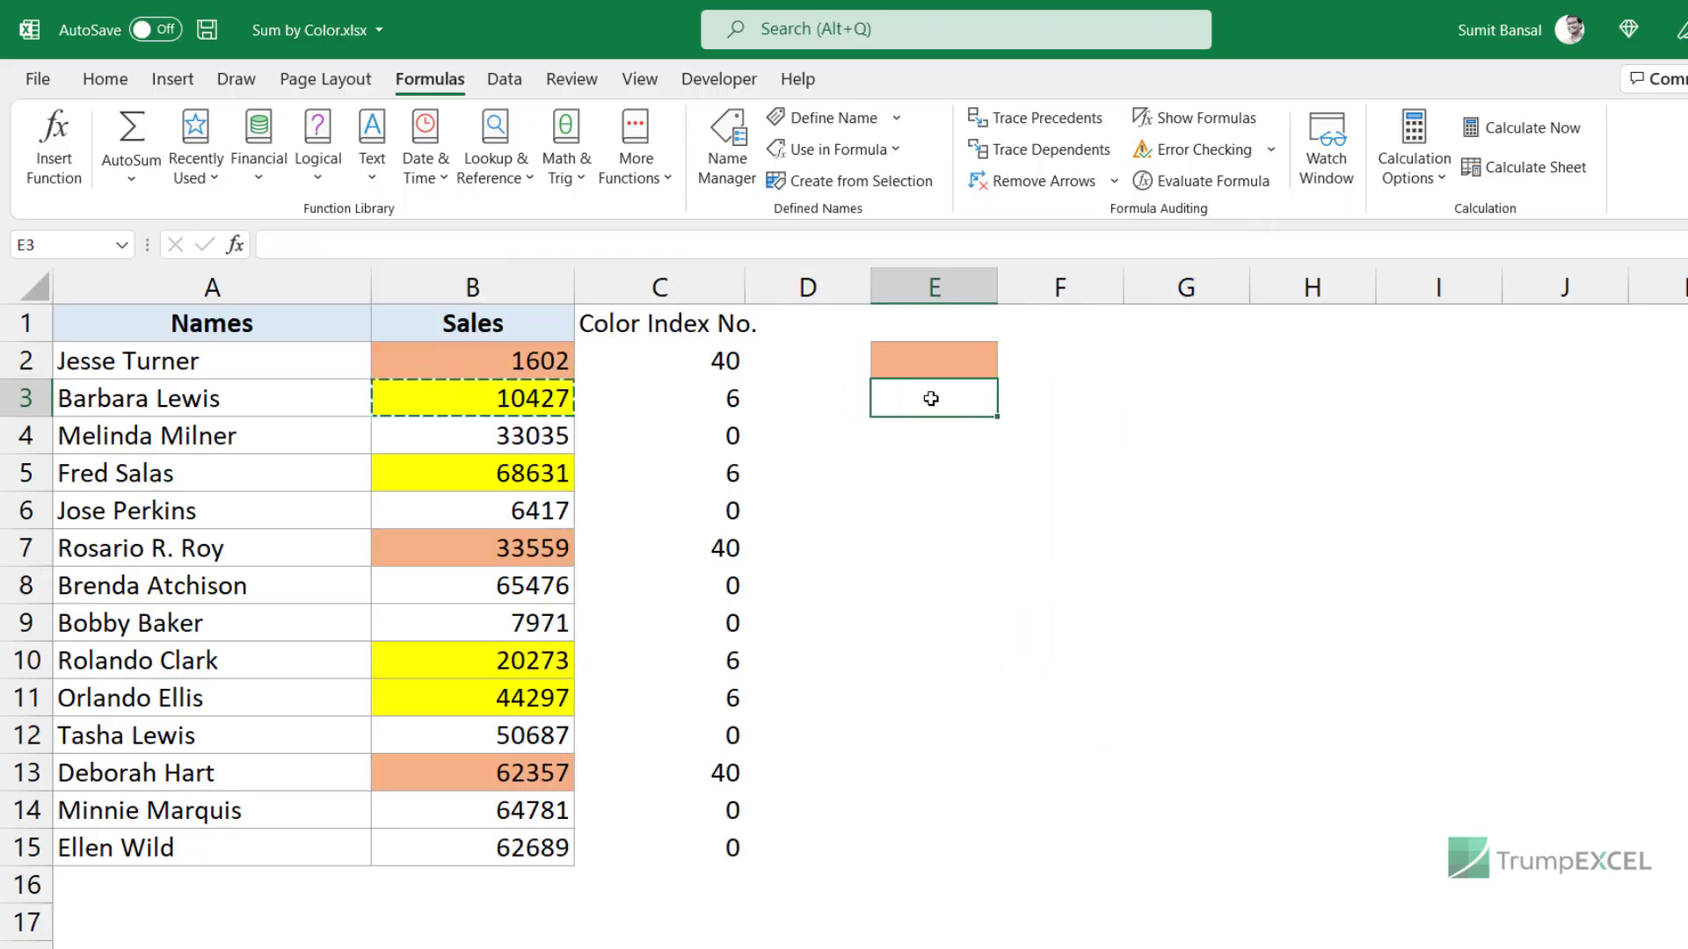
pyautogui.rightClick(932, 400)
pyautogui.click(1123, 436)
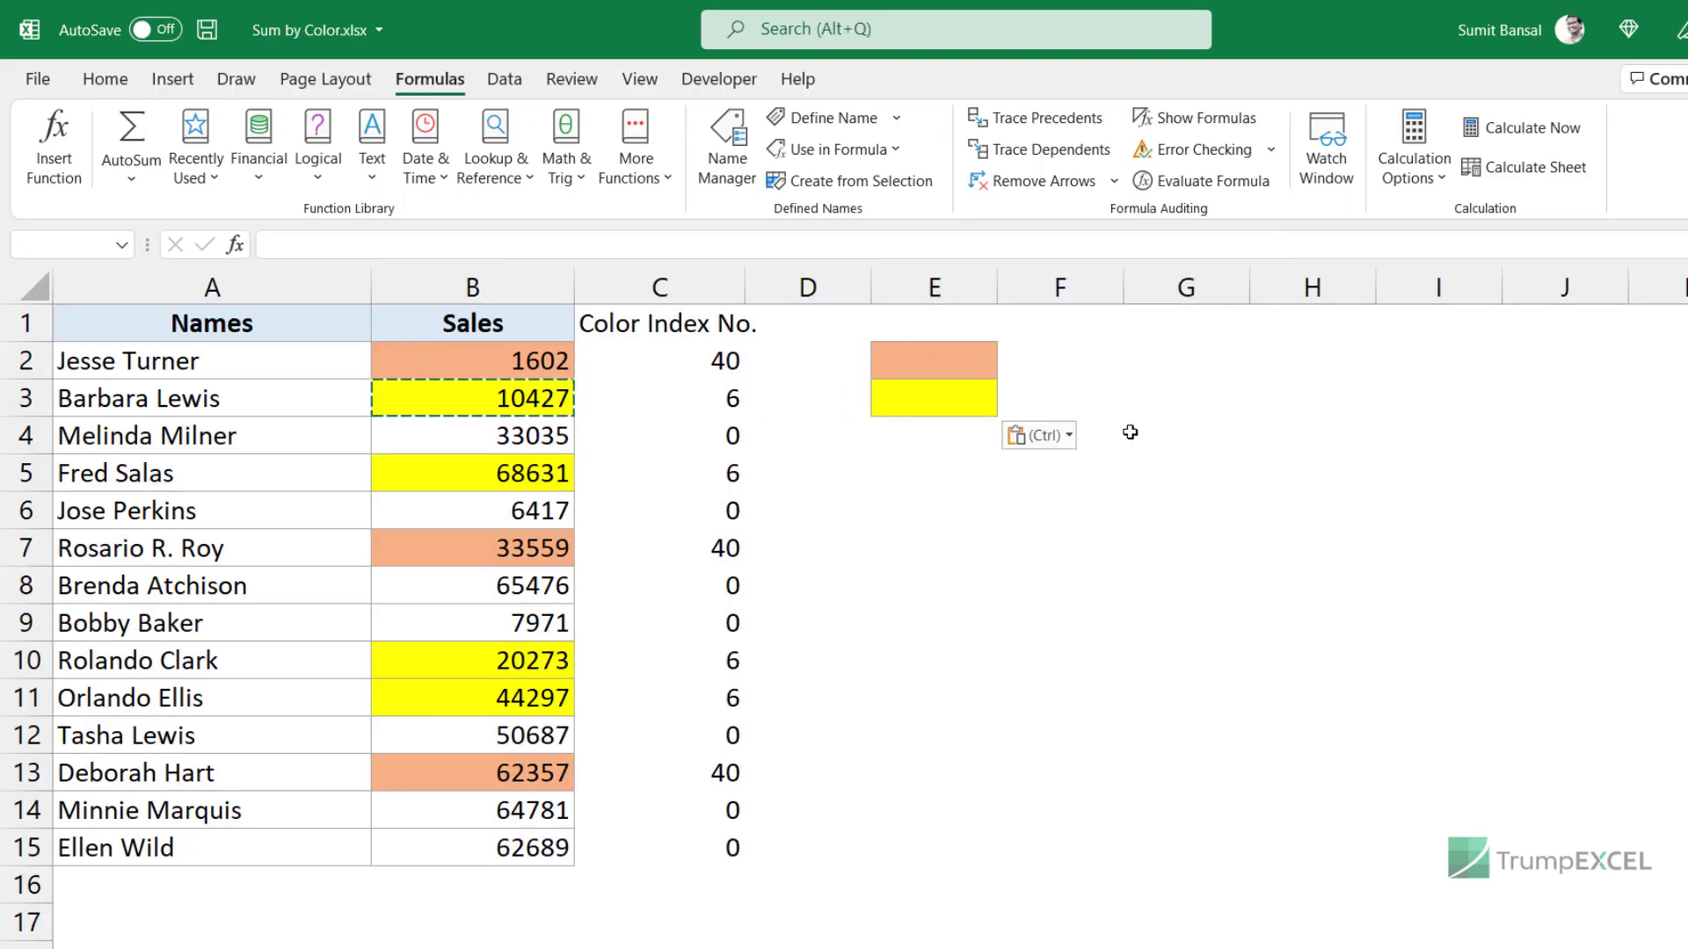
# - Enter =SUMIF($C$2:$C$15,40,$B$2:$B$15) in cell E2 to total the orange sales values
pyautogui.click(939, 369)
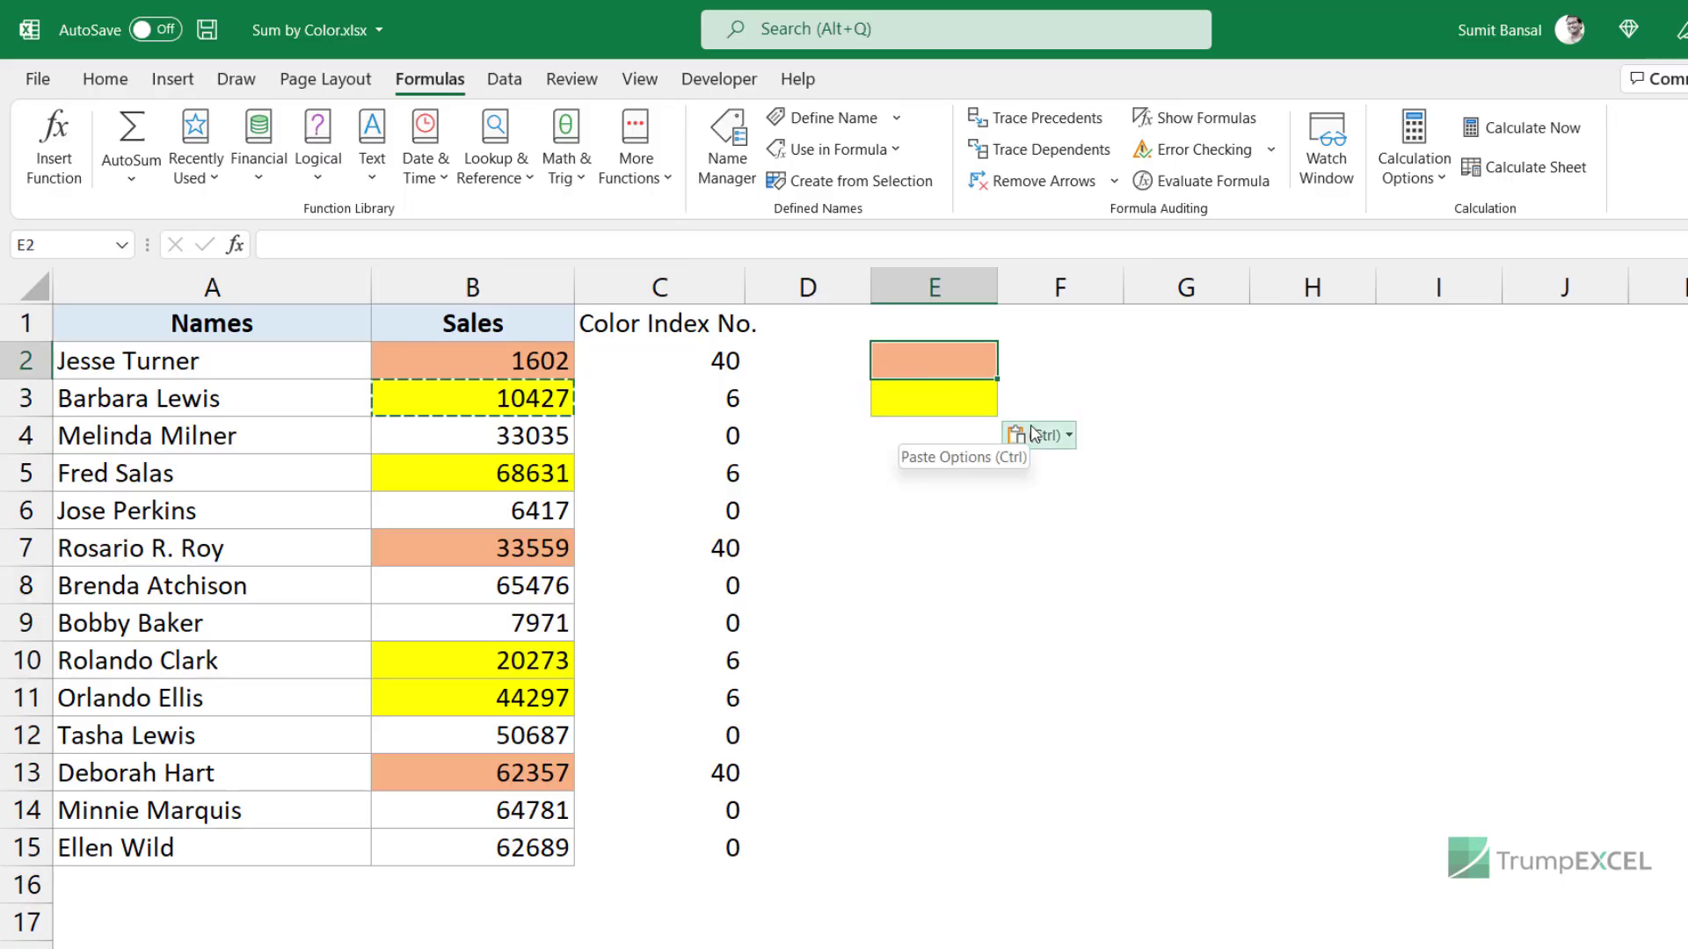
pyautogui.write('=sumif')
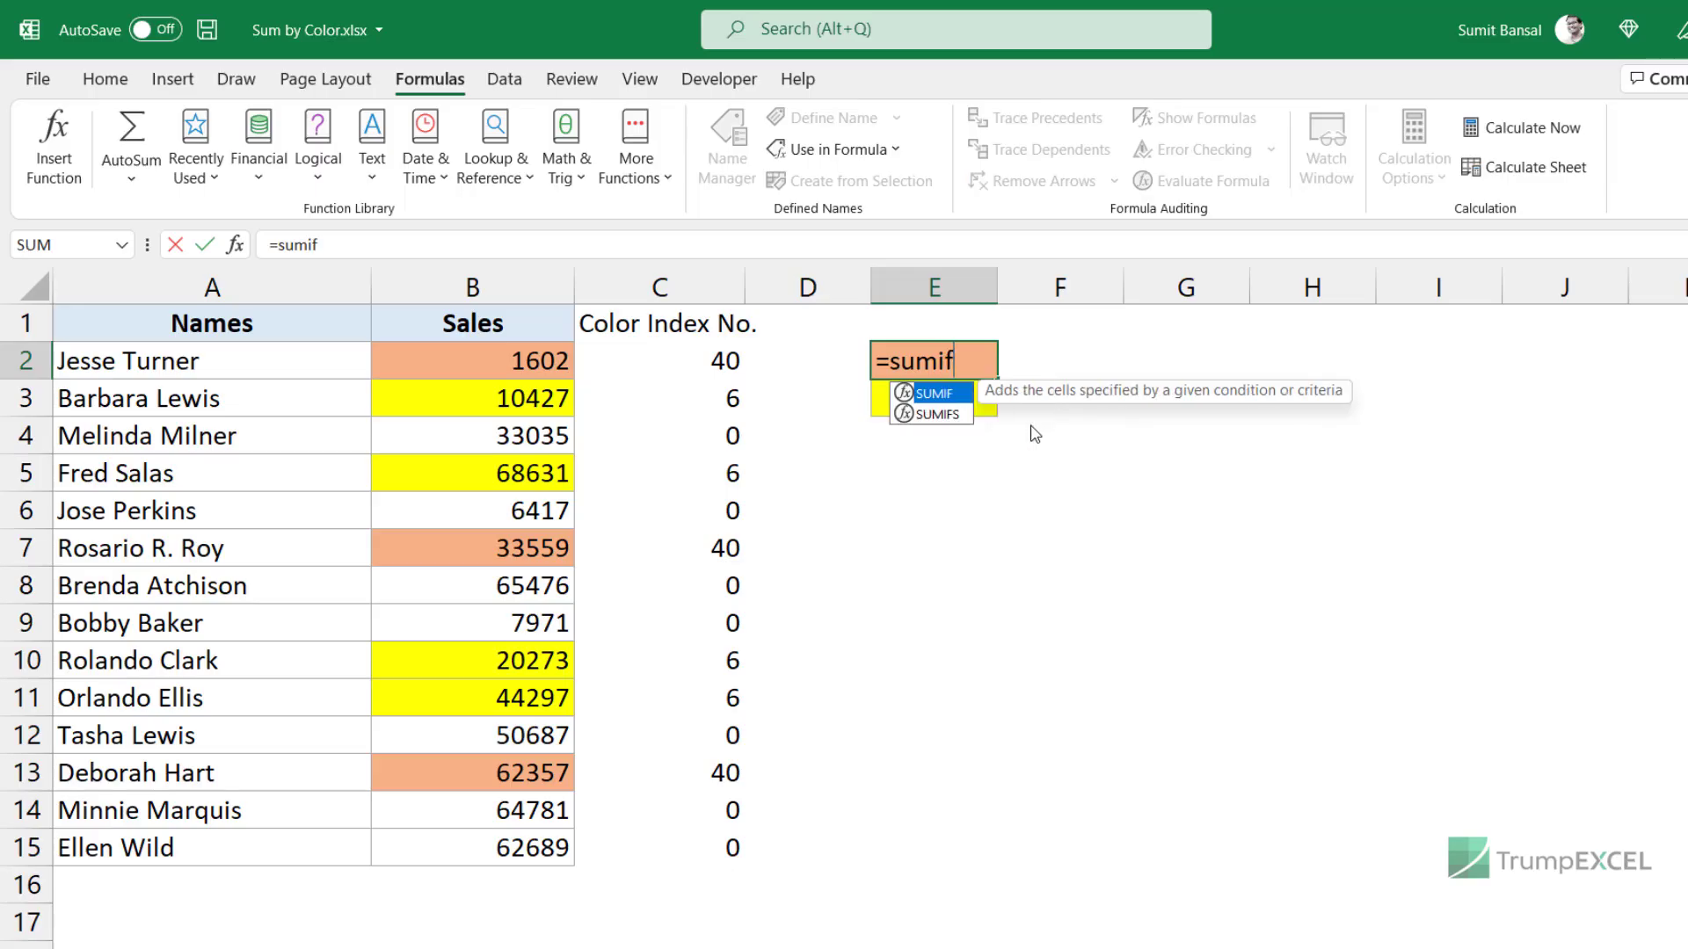
pyautogui.press('Tab')
pyautogui.moveTo(673, 365); pyautogui.dragTo(665, 829)
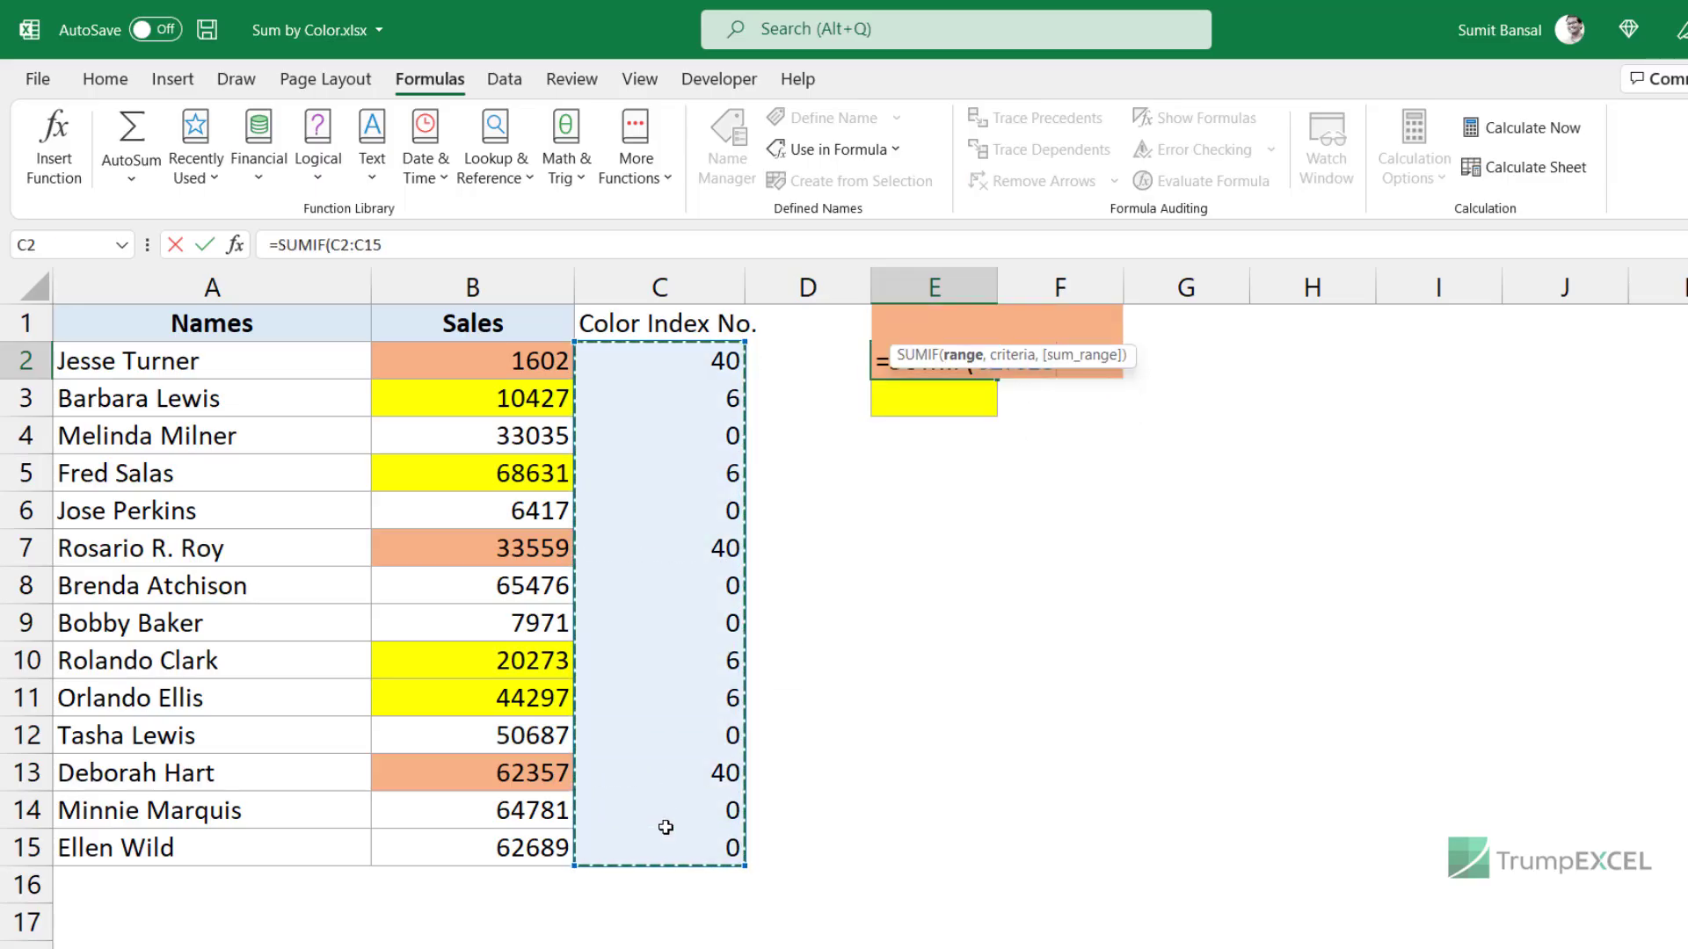
pyautogui.press('F4')
pyautogui.write(',')
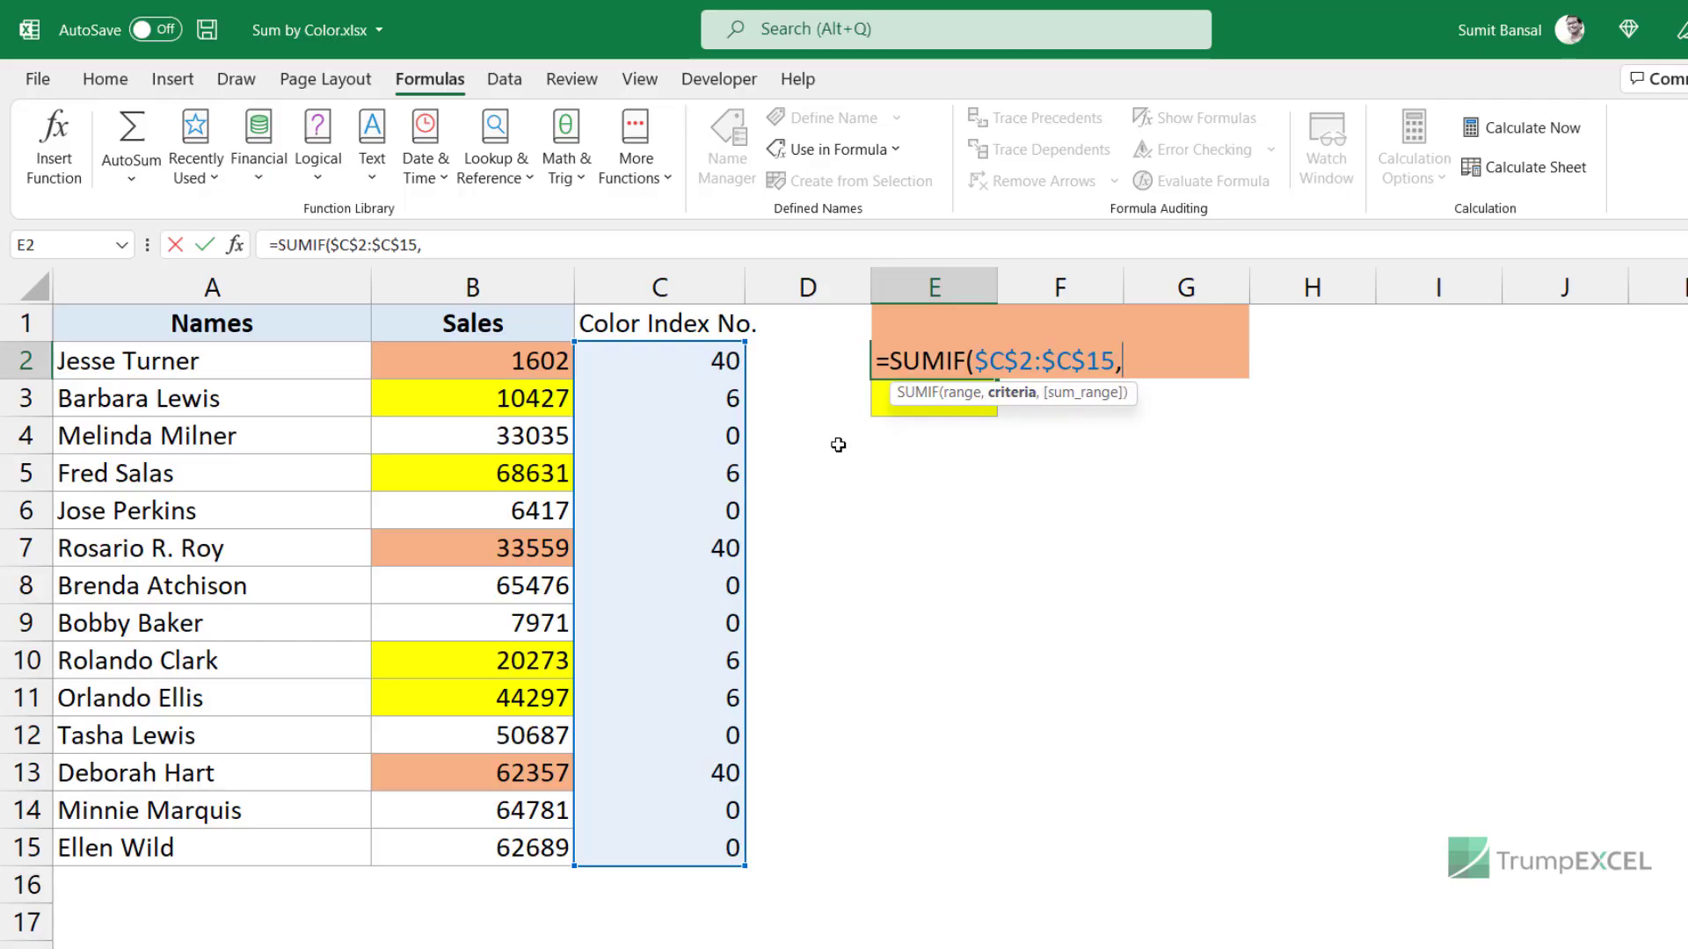
pyautogui.write('40,')
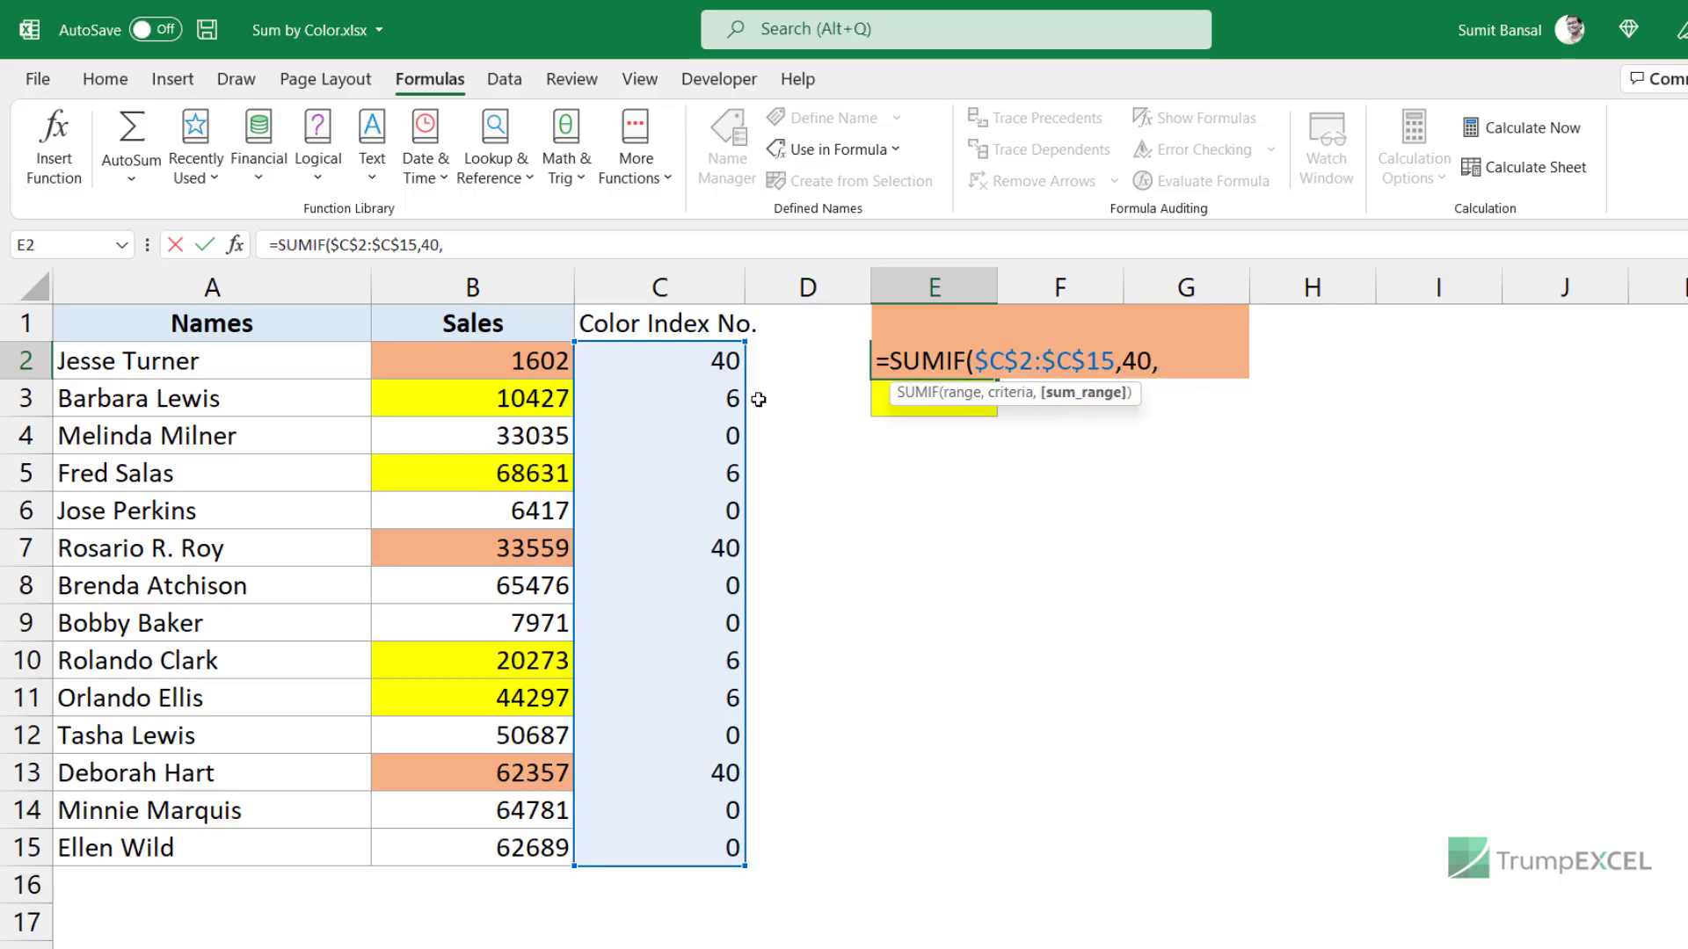
pyautogui.moveTo(481, 370); pyautogui.dragTo(474, 844)
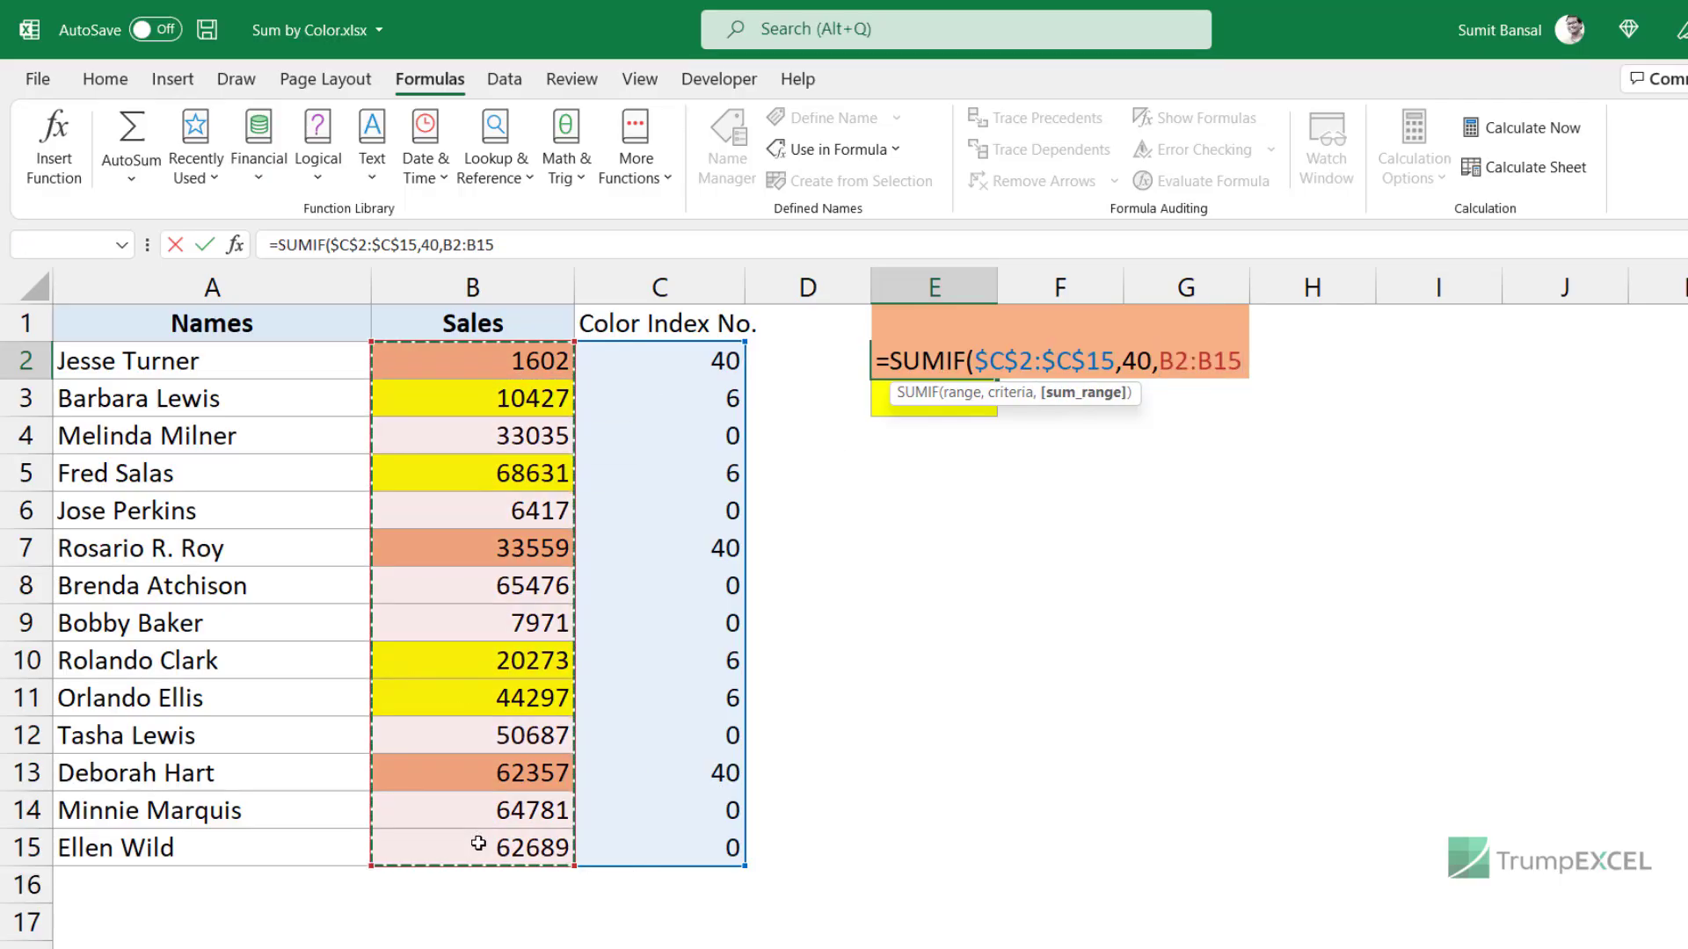
pyautogui.press('F4')
pyautogui.write(')')
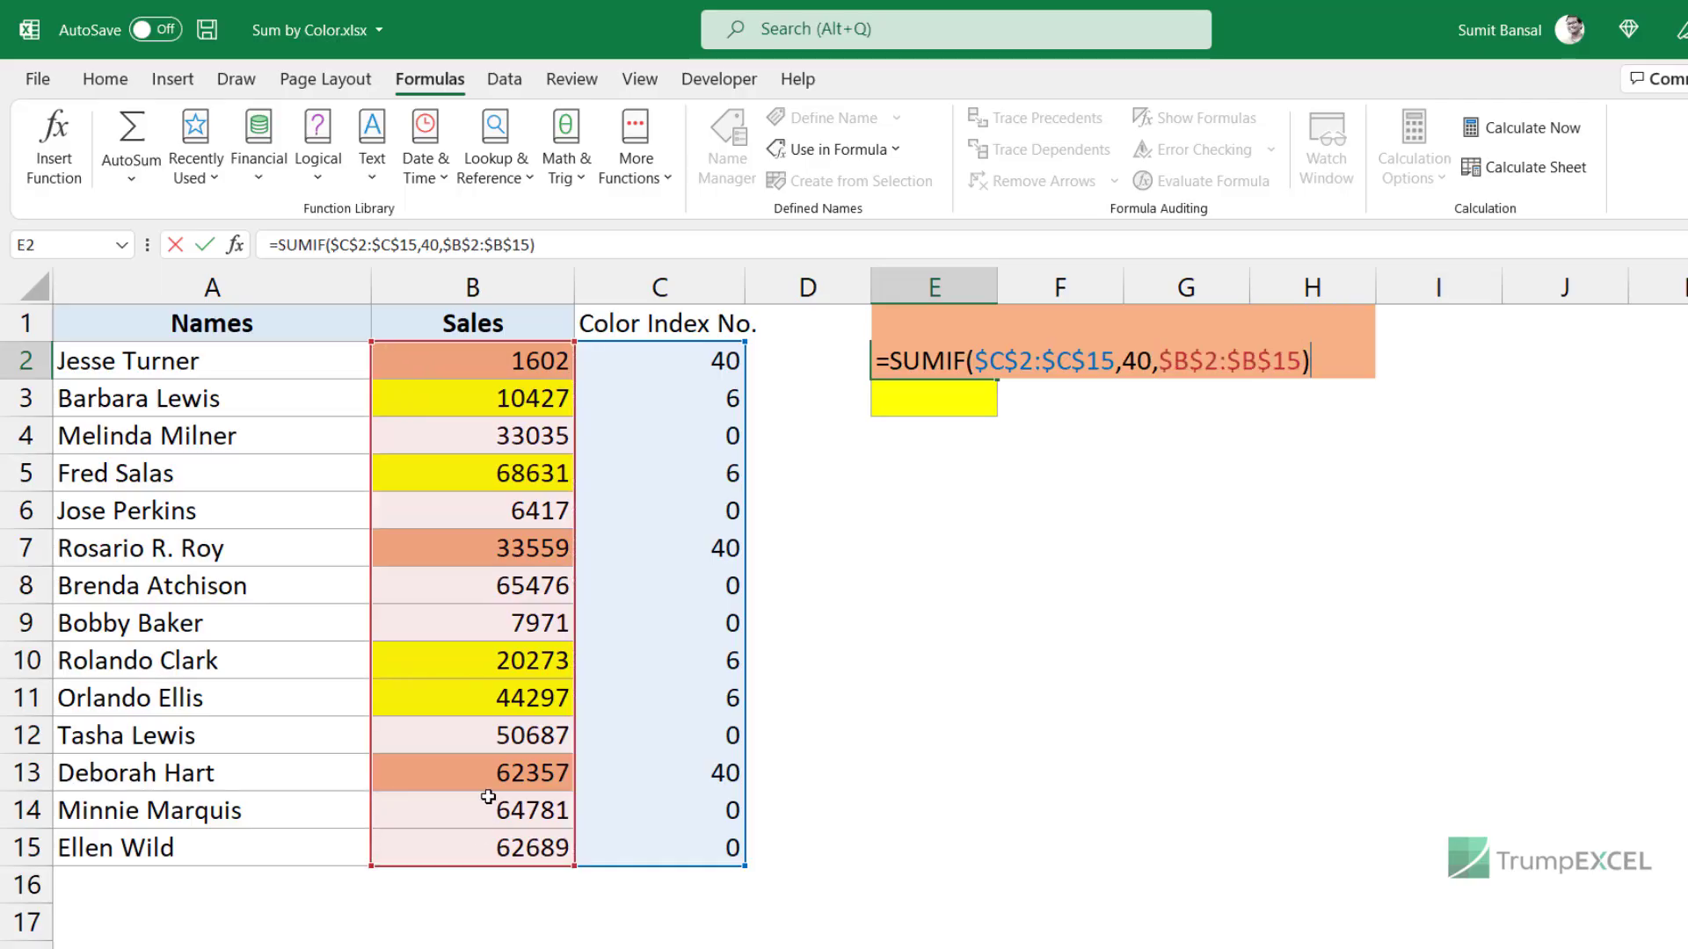
pyautogui.hotkey('ctrl', 'Return')
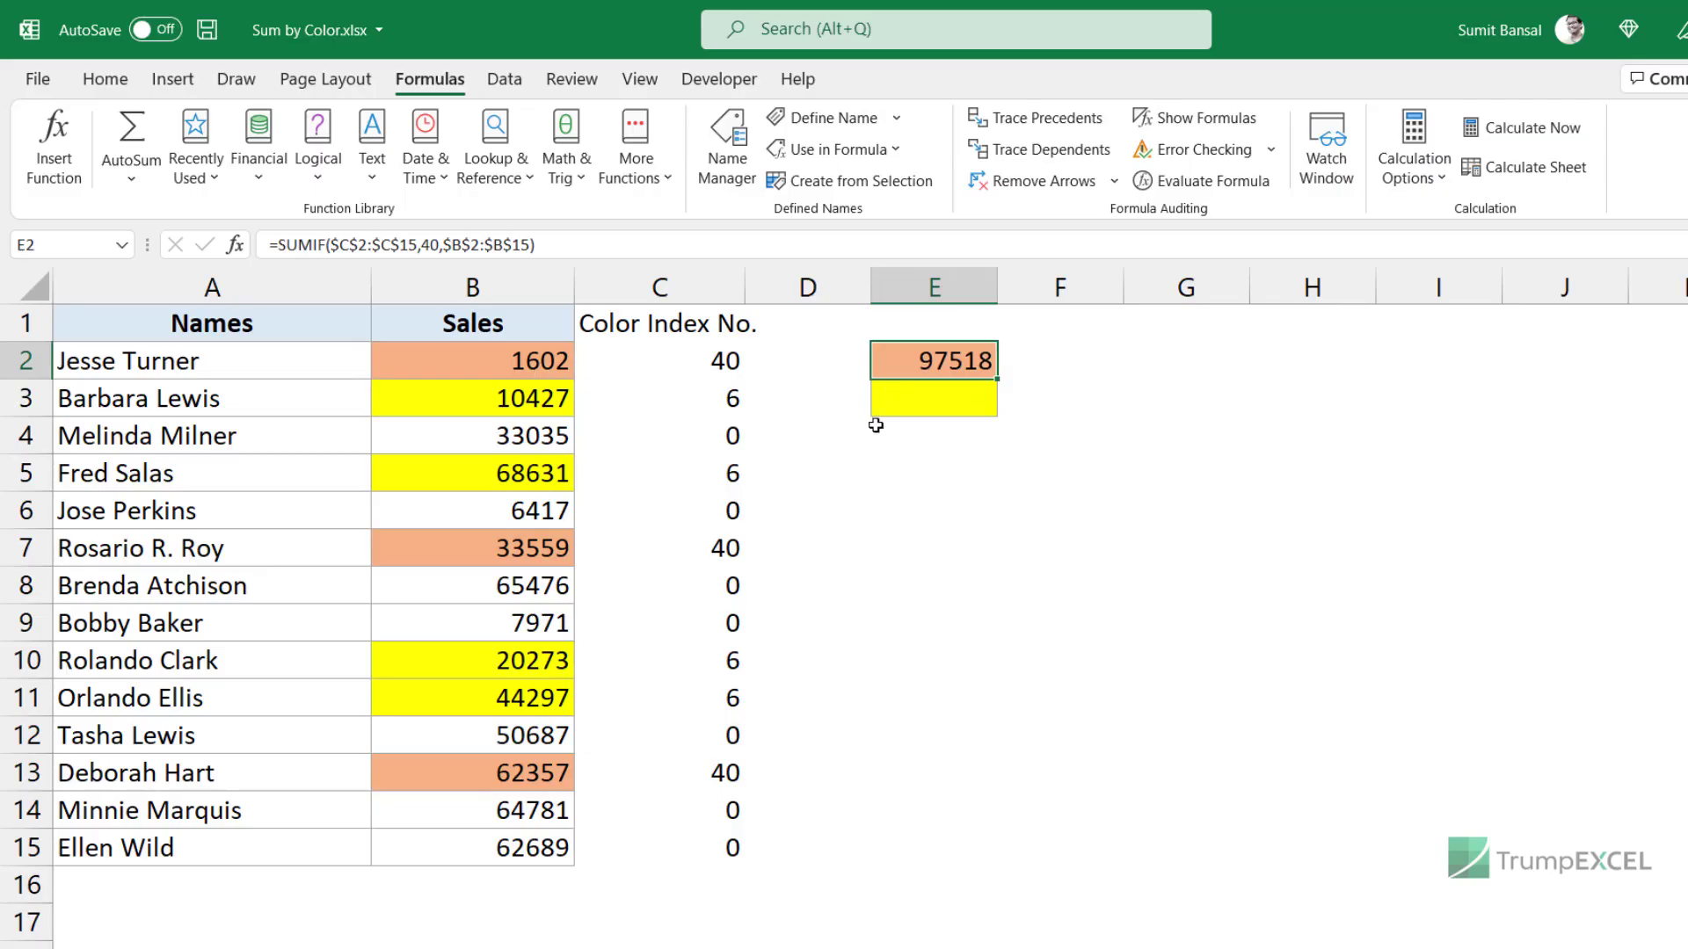
# - Enter =SUMIF($C$2:$C$15,6,$B$2:$B$15) in cell E3 to total the yellow sales values
pyautogui.click(908, 405)
pyautogui.write('=sumif')
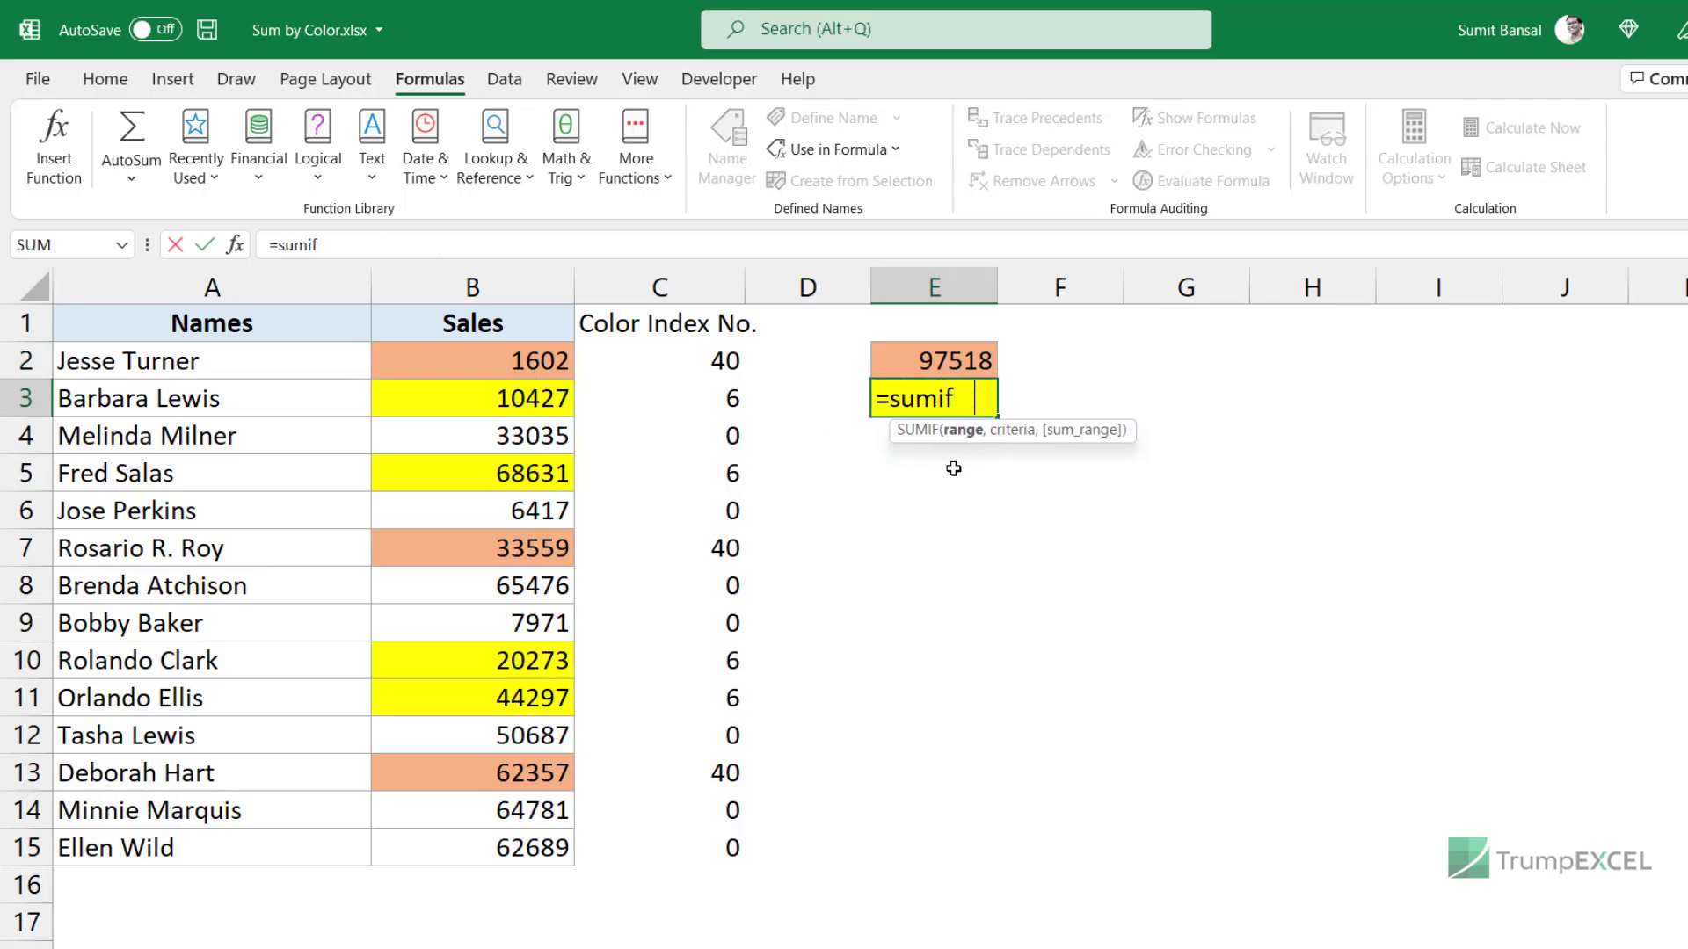
pyautogui.press('Tab')
pyautogui.moveTo(704, 365); pyautogui.dragTo(730, 852)
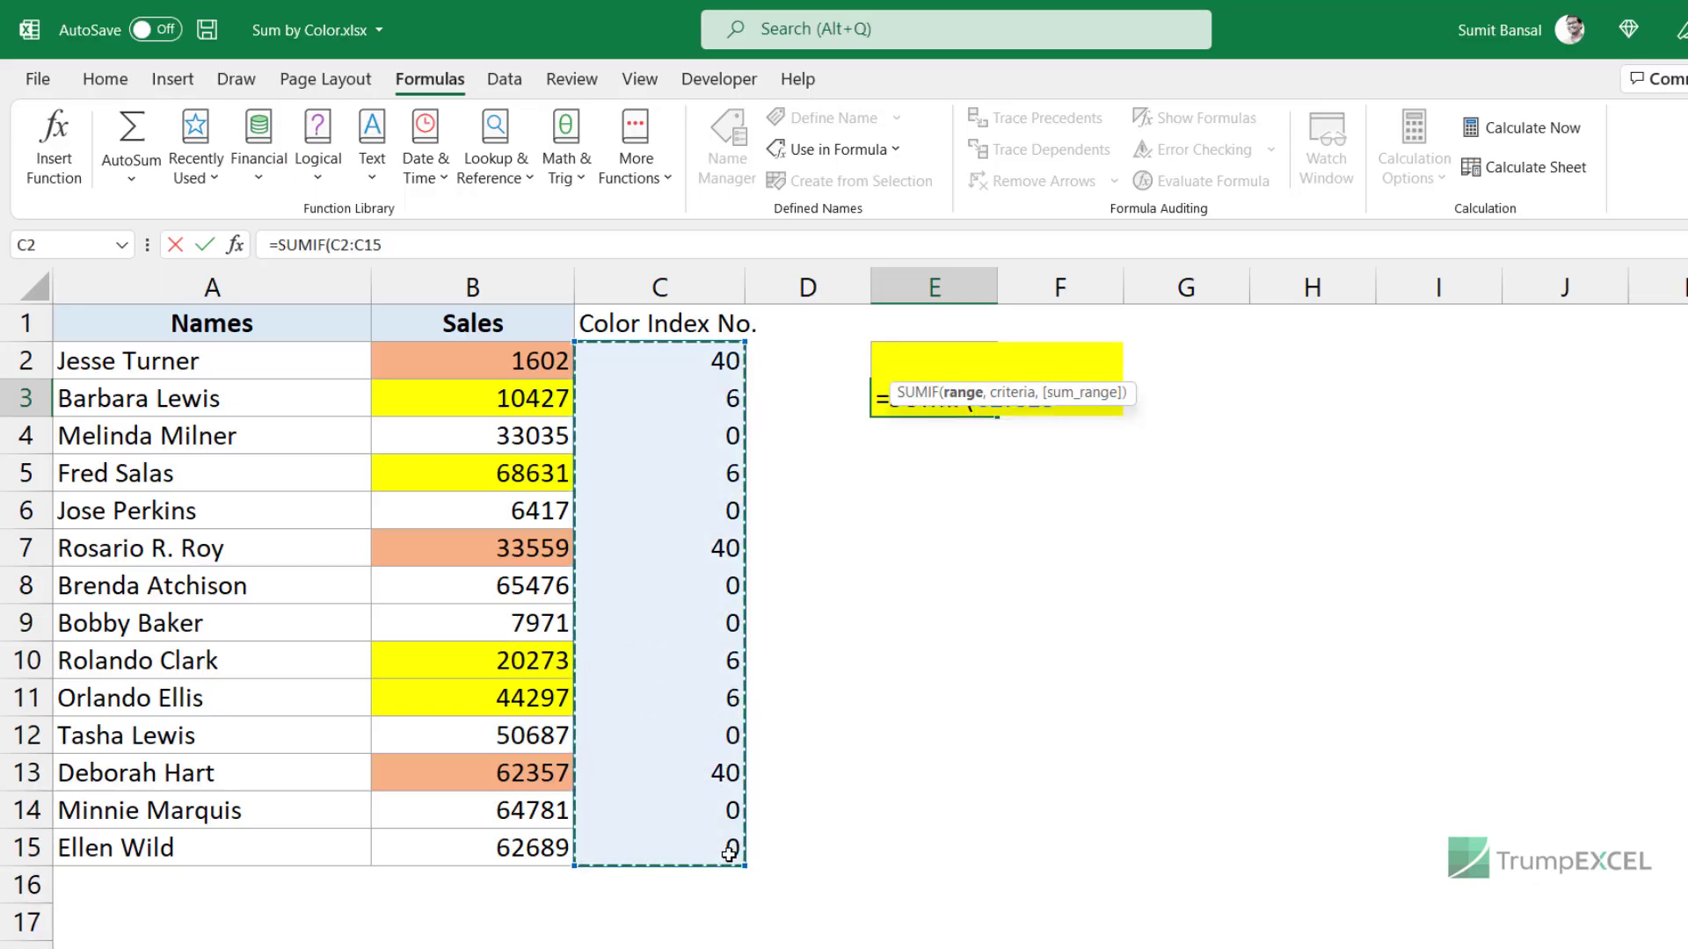
pyautogui.press('F4')
pyautogui.write(',6,')
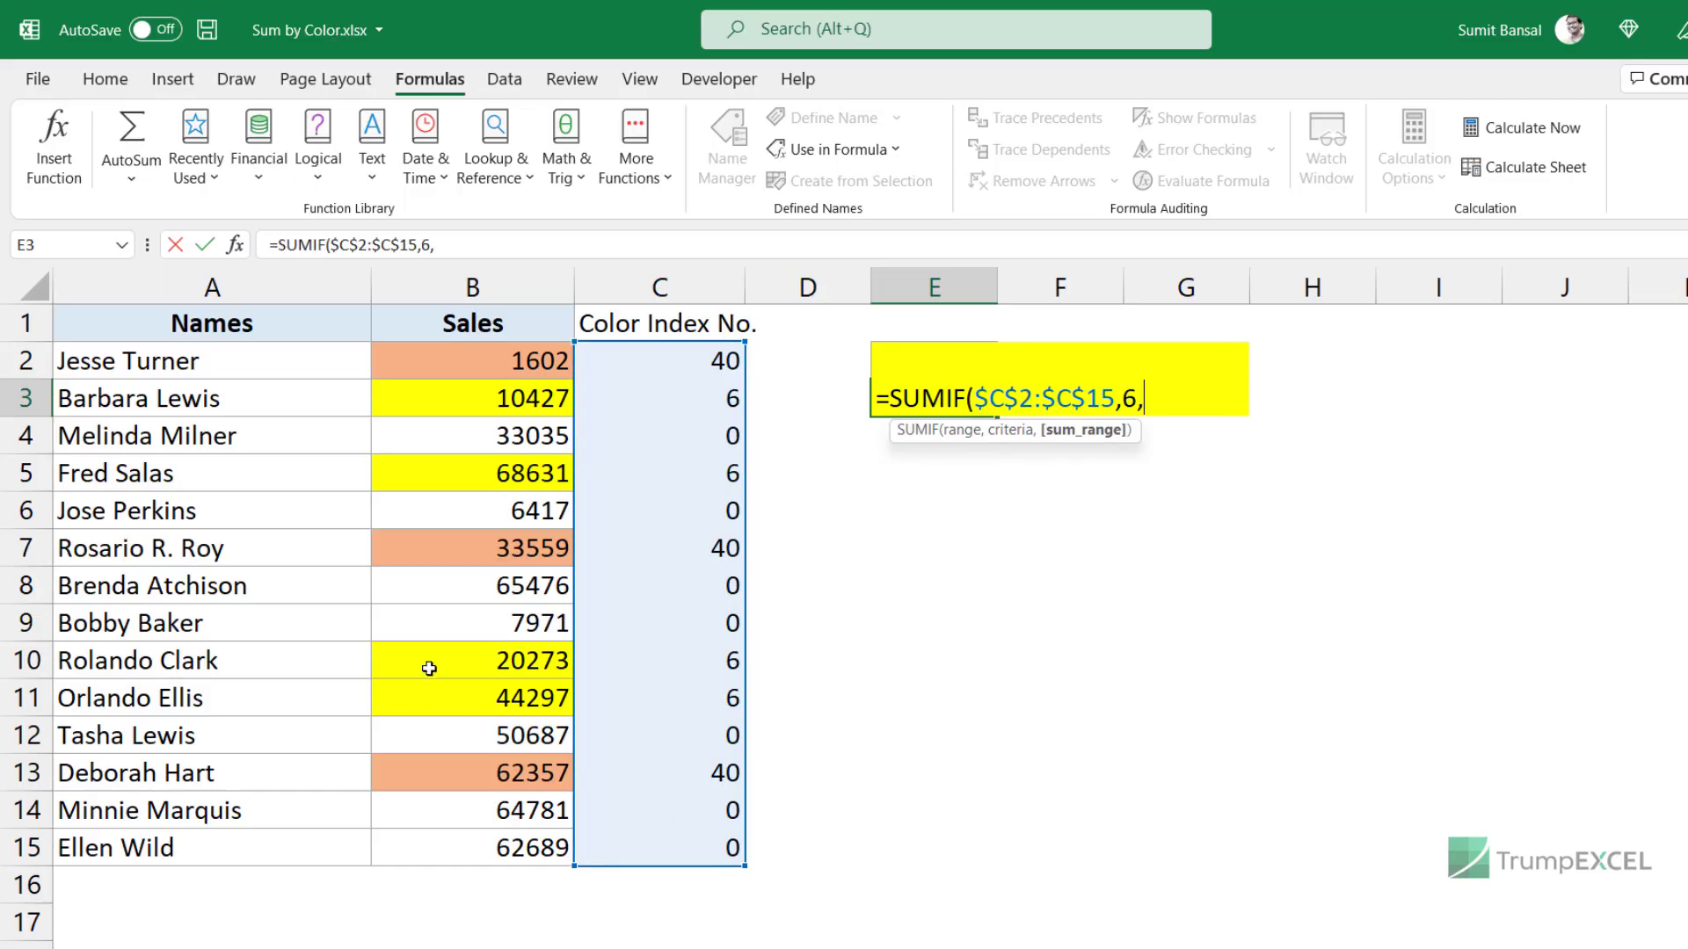
pyautogui.moveTo(488, 361); pyautogui.dragTo(490, 832)
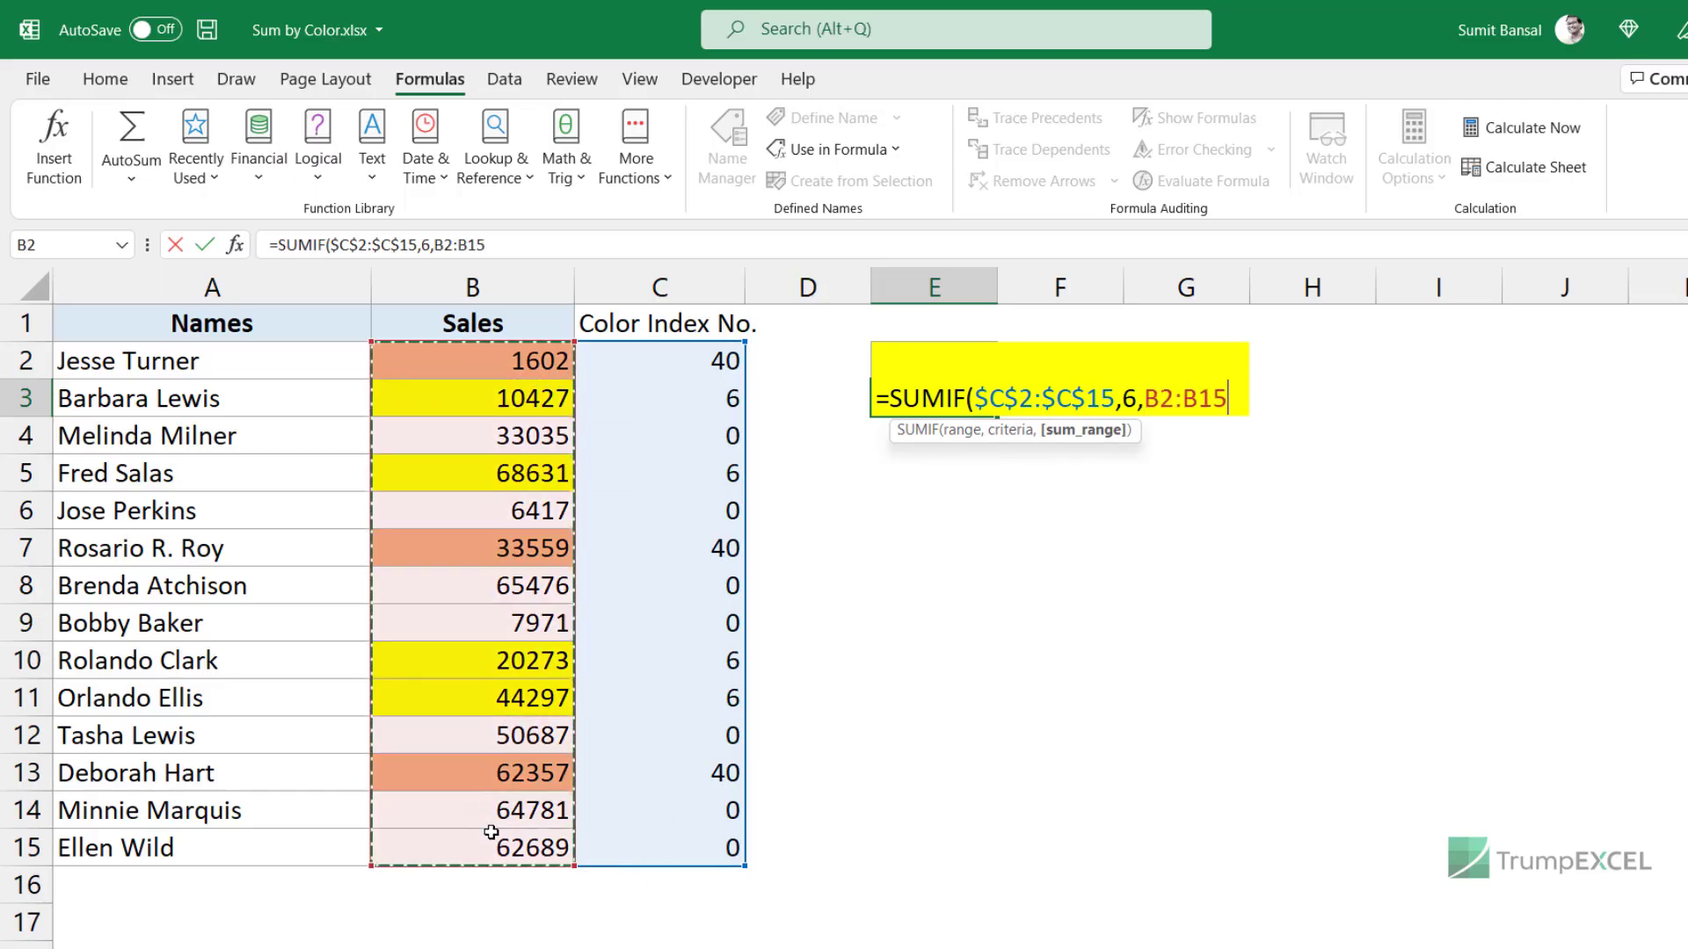
pyautogui.press('F4')
pyautogui.write(')')
pyautogui.press('Return')
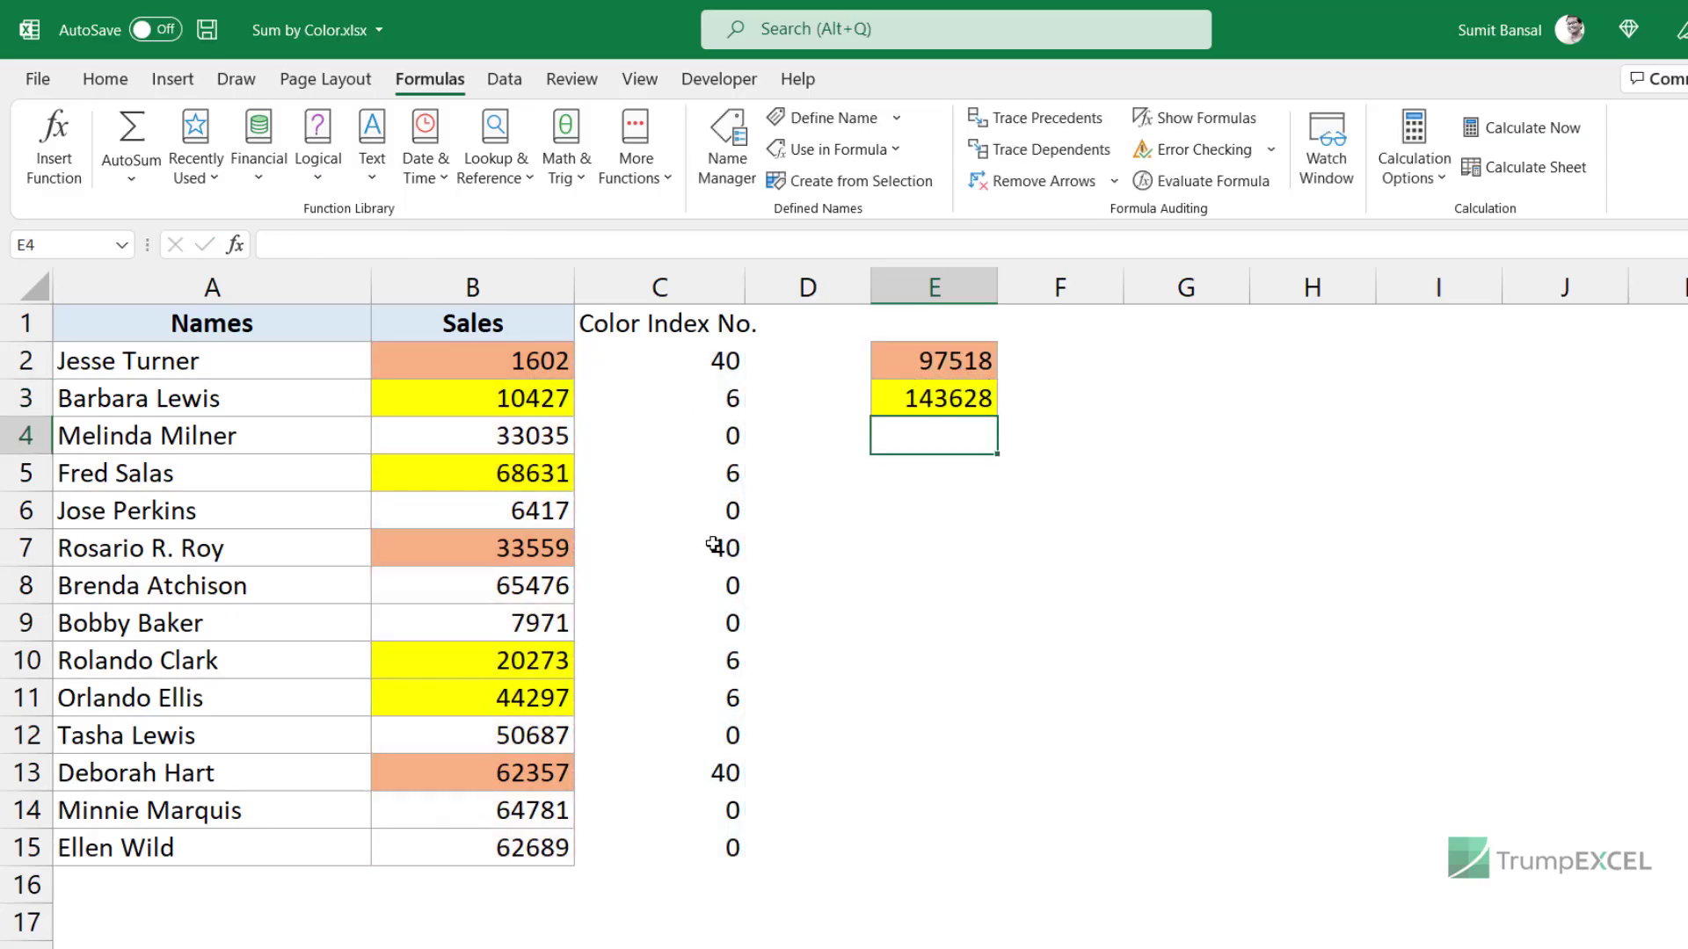
# - Review the yellow sales cell B5 and the ranges referenced by the SUMIF formula in cell E3
pyautogui.press('Up')
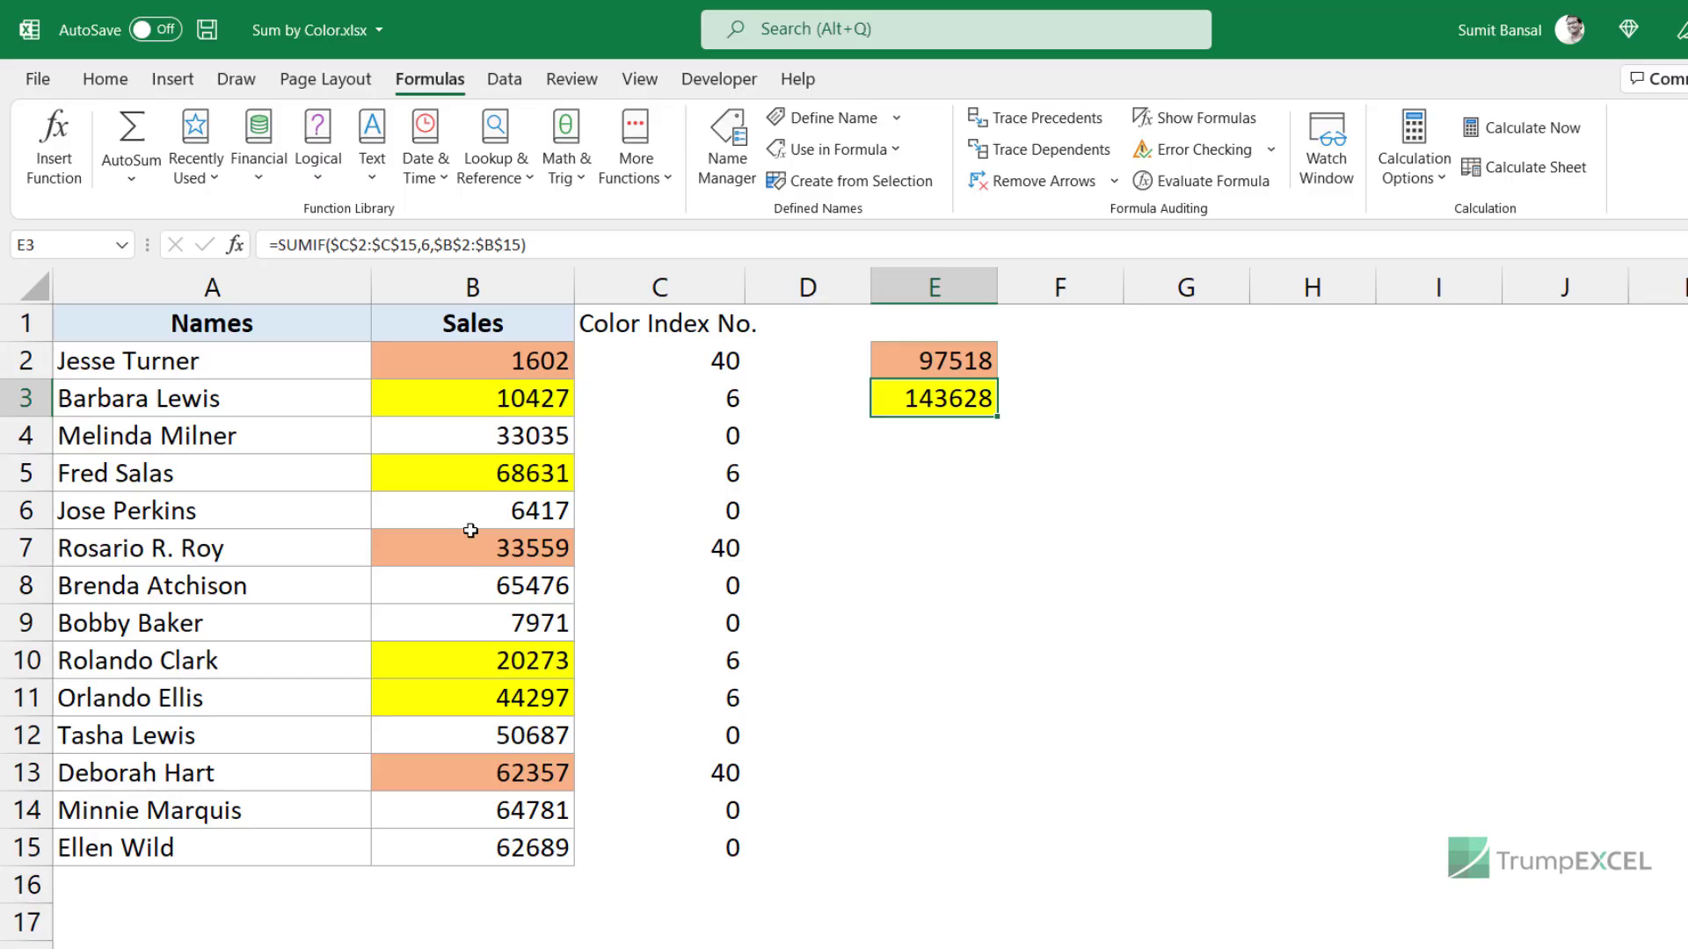
pyautogui.click(458, 481)
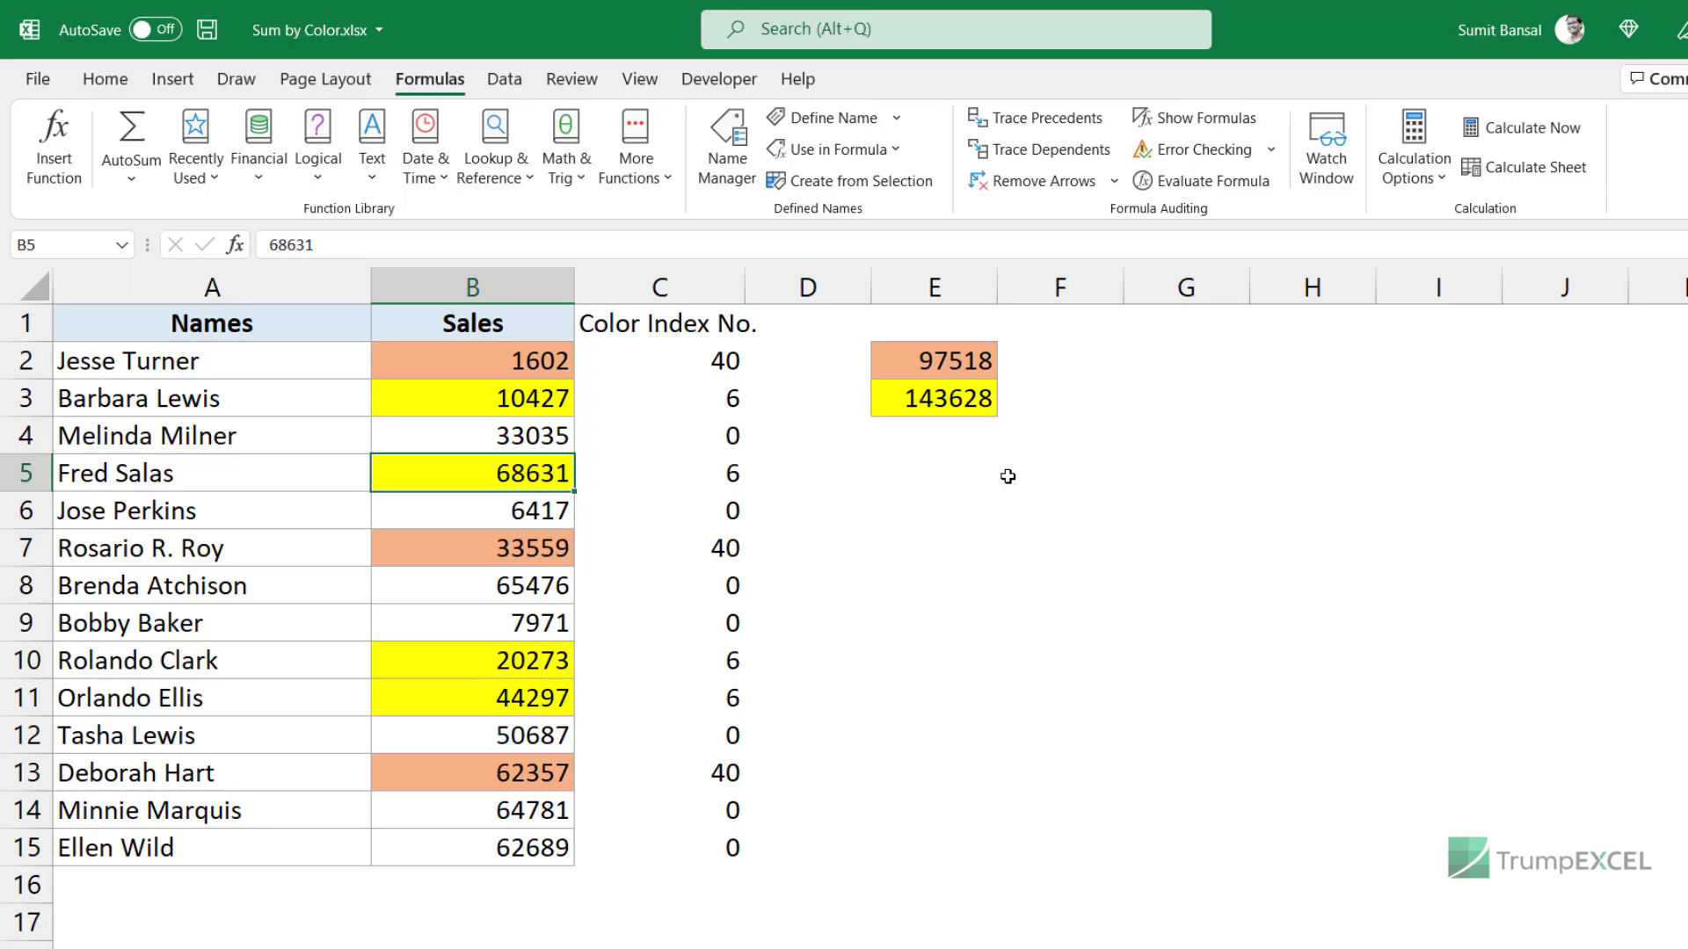
pyautogui.doubleClick(964, 401)
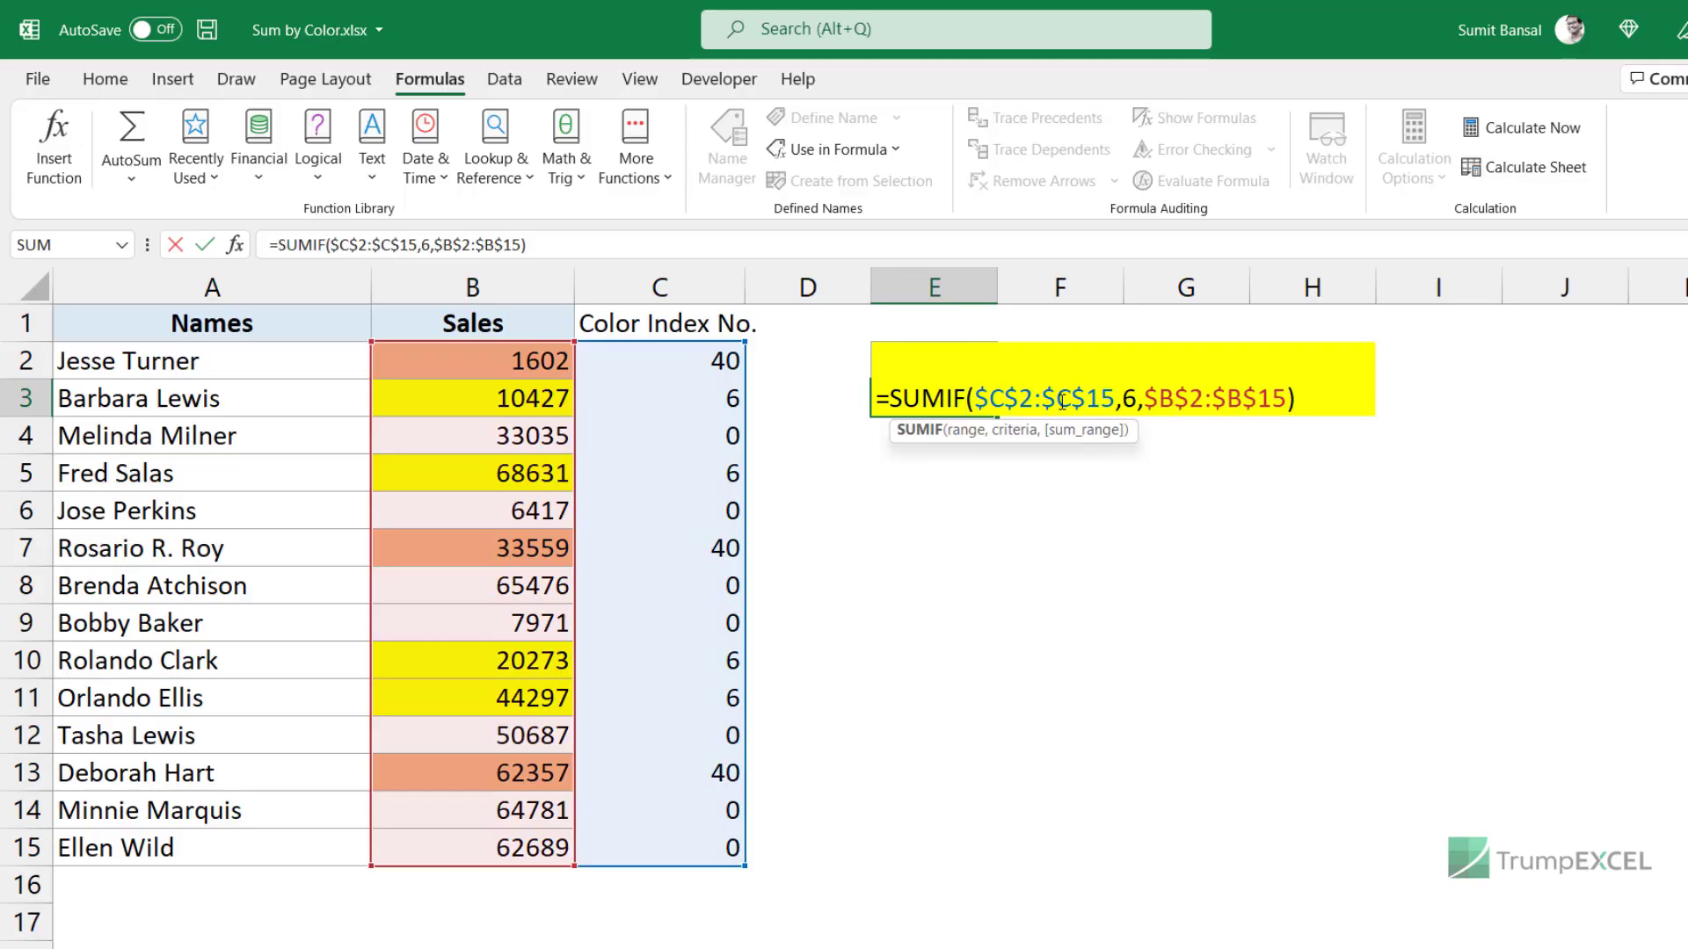
pyautogui.press('Return')
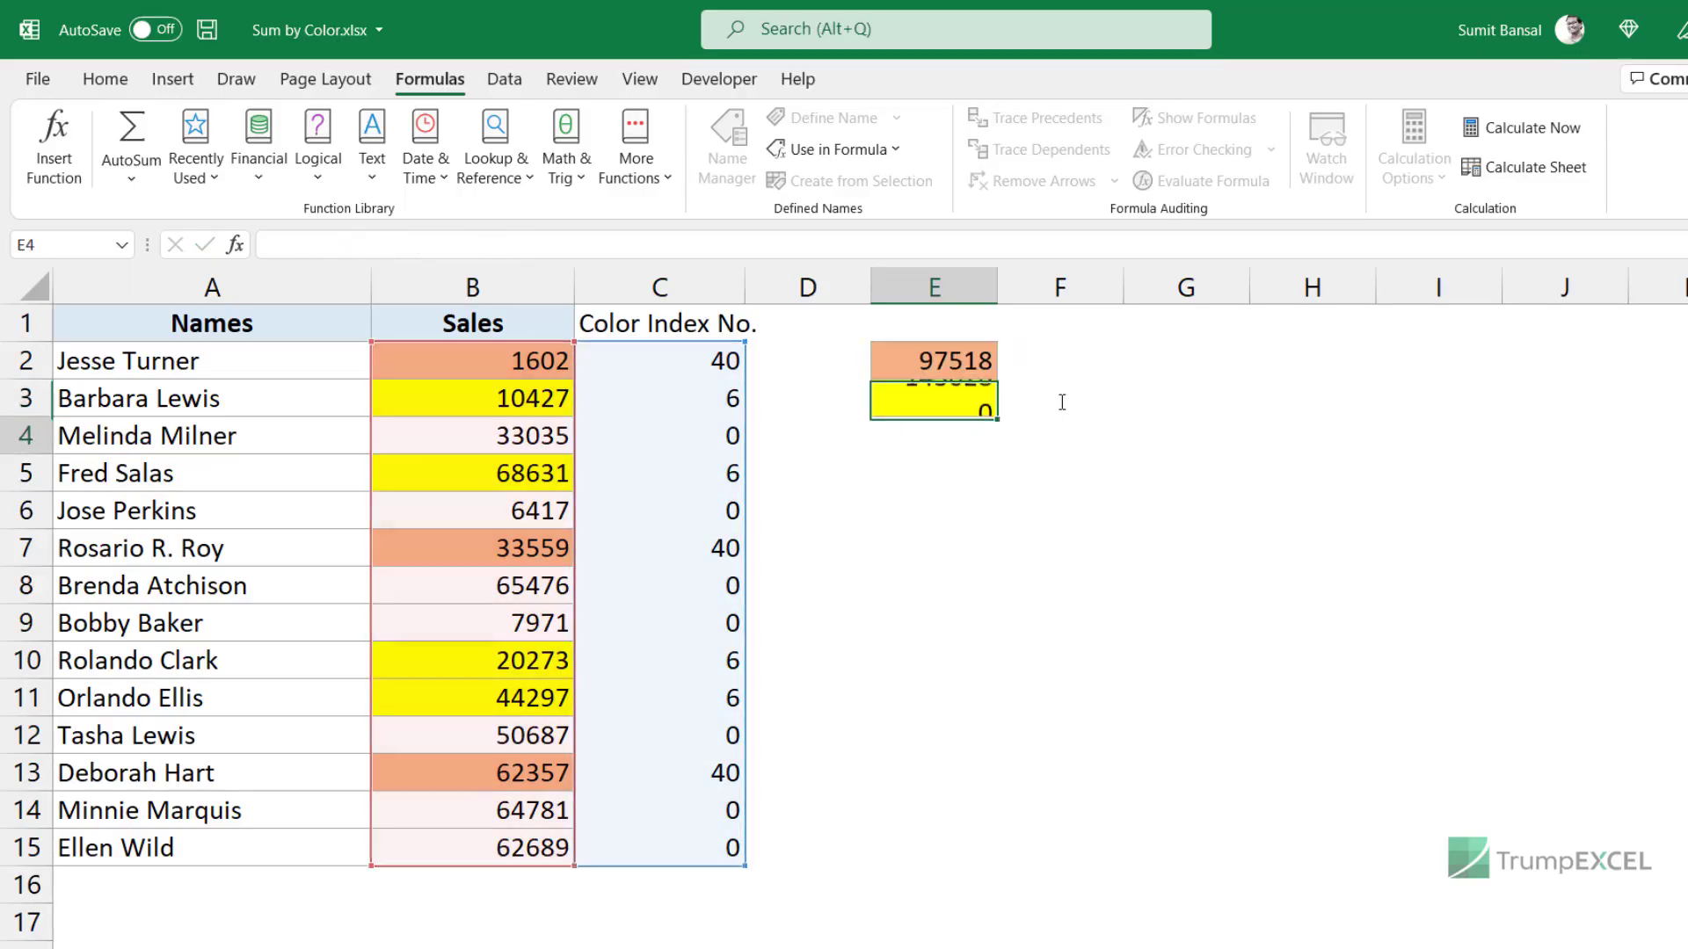
pyautogui.press('Up')
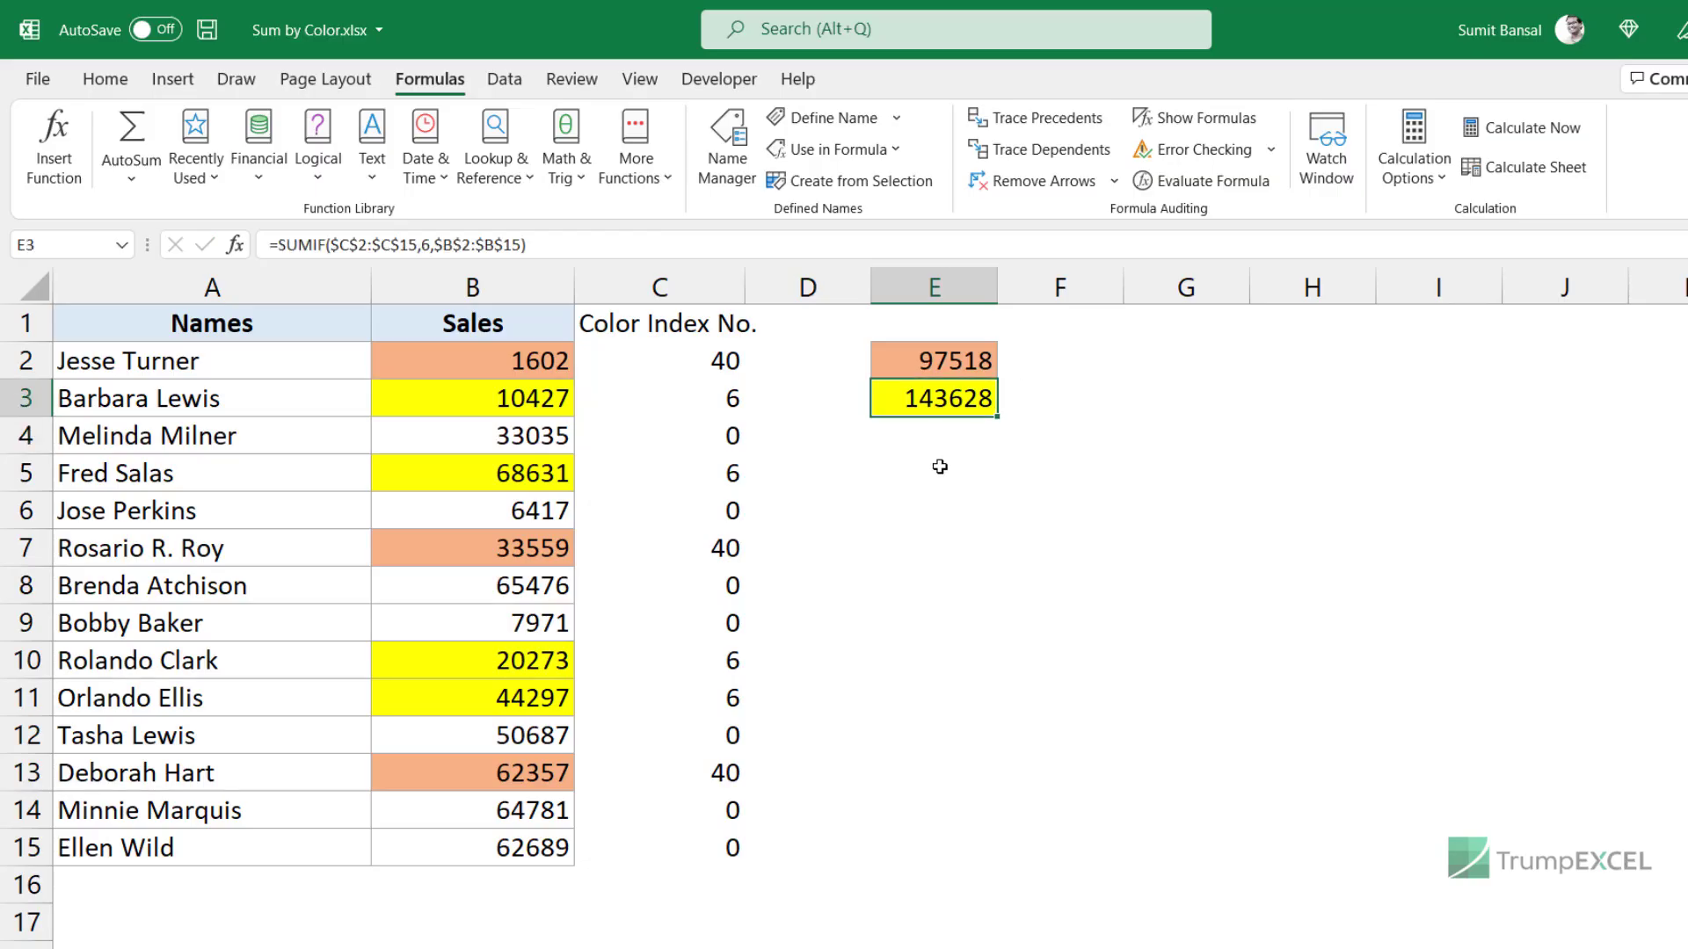